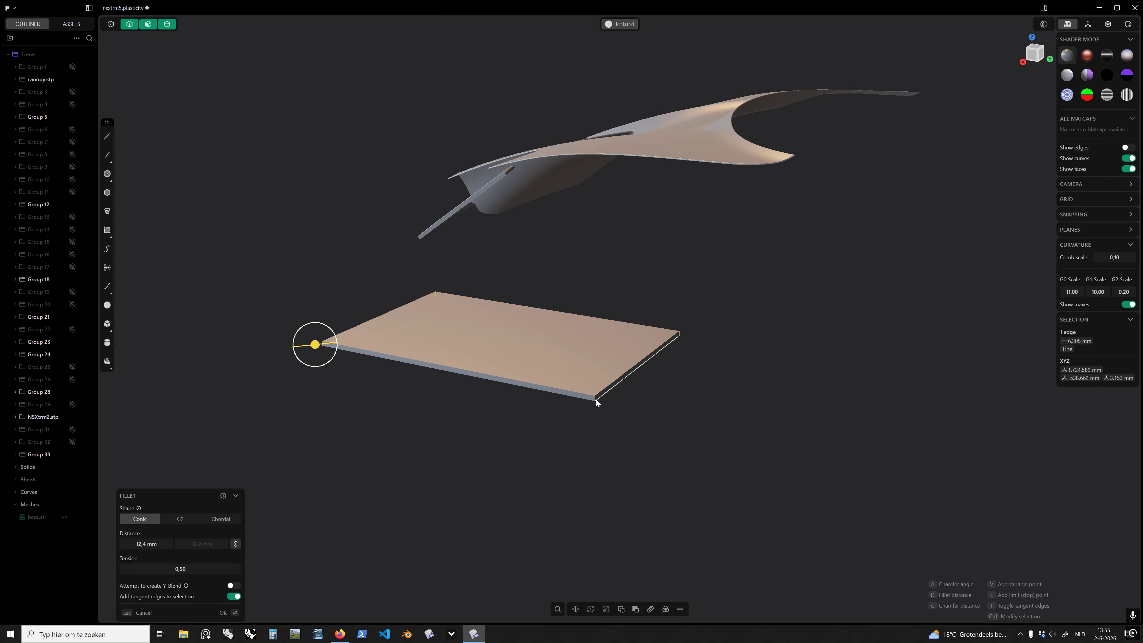
Step: Round the flat plate's corner edges with a G2-shaped fillet of about 25 mm
{"action": "middle_click_drag", "start_coordinate": [596, 398], "coordinate": [543, 400]}
{"action": "scroll", "coordinate": [569, 409], "scroll_direction": "up", "scroll_amount": 5}
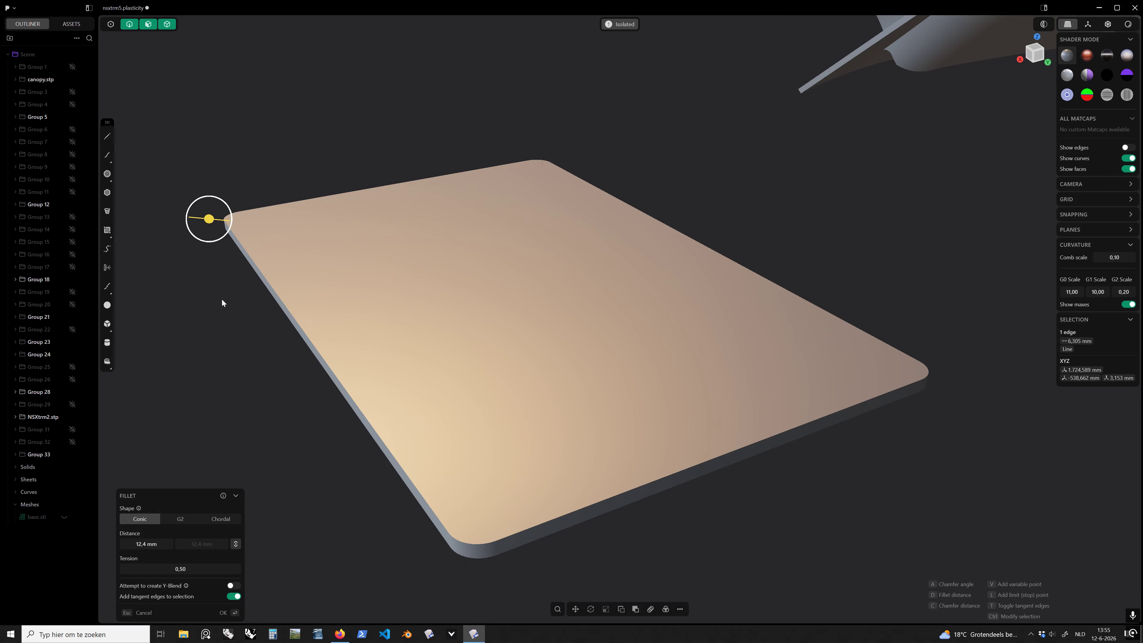
{"action": "left_click", "coordinate": [180, 521]}
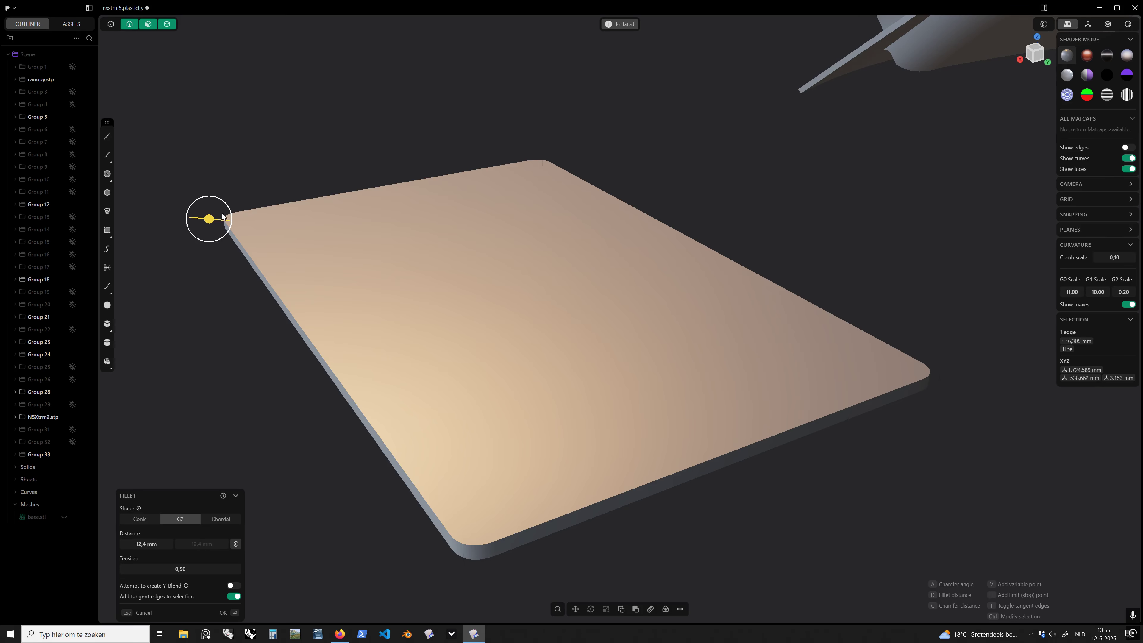
{"action": "left_click_drag", "start_coordinate": [222, 216], "coordinate": [237, 218]}
{"action": "middle_click_drag", "start_coordinate": [468, 239], "coordinate": [510, 270]}
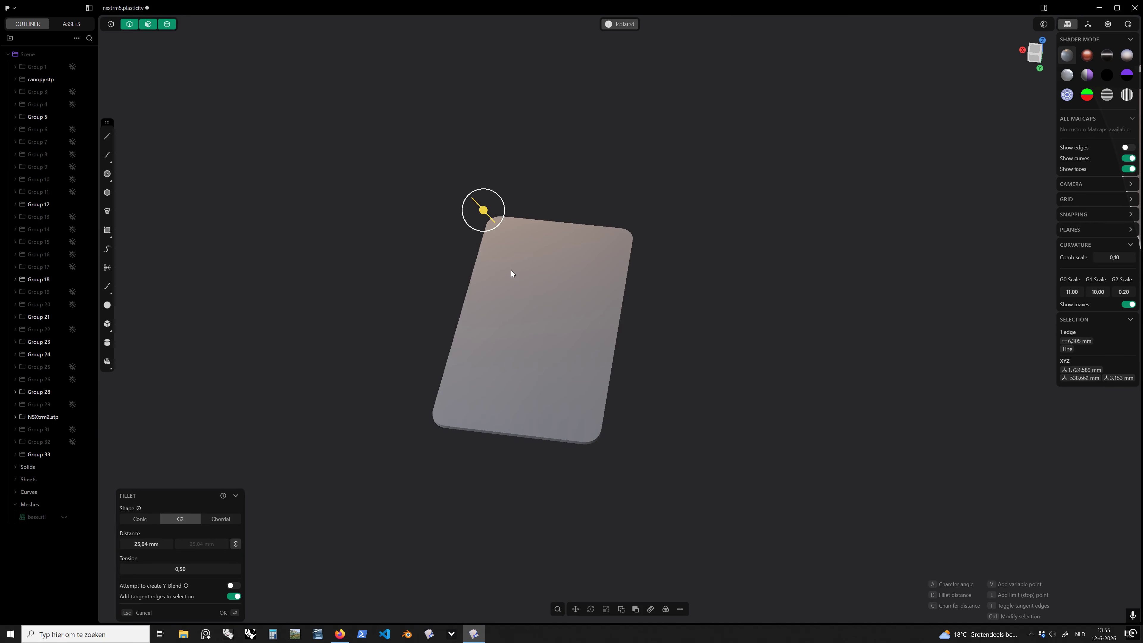
{"action": "scroll", "coordinate": [511, 273], "scroll_direction": "down", "scroll_amount": 3}
{"action": "key", "text": "Return"}
Step: Examine the plate's rounded corners from several angles
{"action": "middle_click_drag", "start_coordinate": [594, 283], "coordinate": [638, 298]}
{"action": "scroll", "coordinate": [638, 298], "scroll_direction": "up", "scroll_amount": 3}
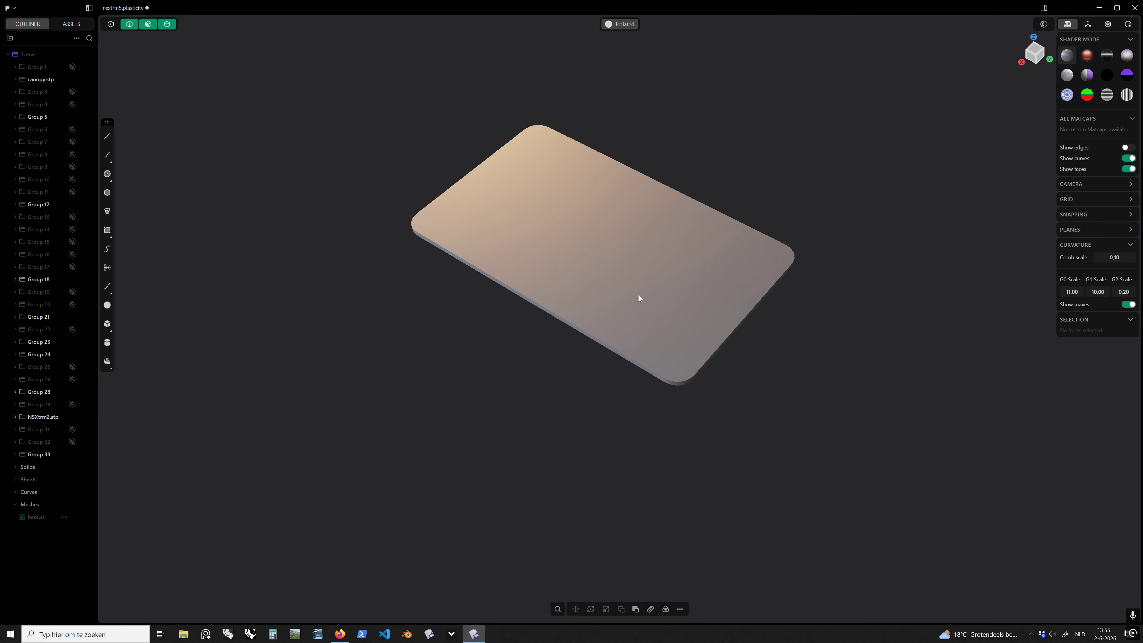
{"action": "scroll", "coordinate": [638, 298], "scroll_direction": "up", "scroll_amount": 3}
{"action": "middle_click_drag", "start_coordinate": [559, 317], "coordinate": [637, 321]}
{"action": "scroll", "coordinate": [614, 355], "scroll_direction": "down", "scroll_amount": 3}
{"action": "scroll", "coordinate": [467, 357], "scroll_direction": "up", "scroll_amount": 3}
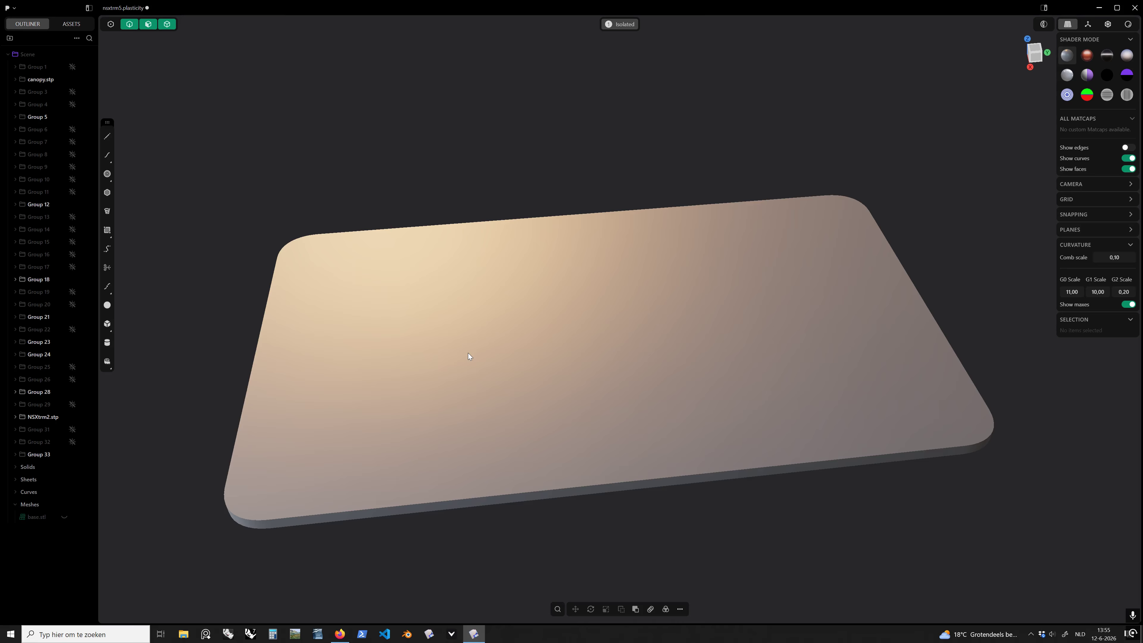
{"action": "scroll", "coordinate": [467, 357], "scroll_direction": "down", "scroll_amount": 3}
{"action": "middle_click_drag", "start_coordinate": [469, 306], "coordinate": [526, 281]}
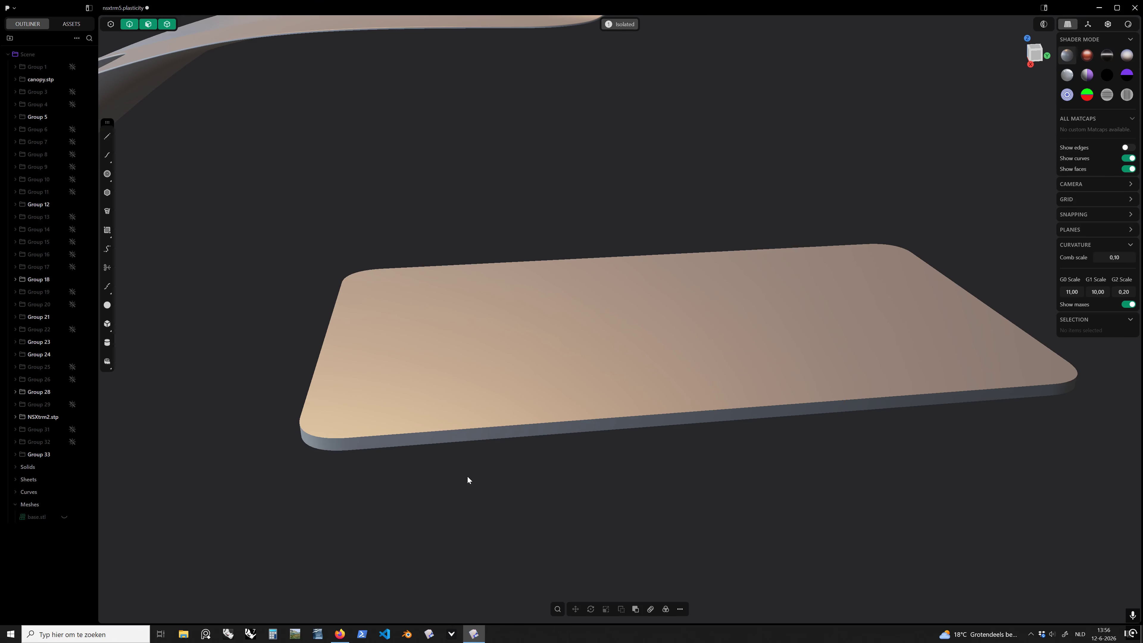
{"action": "middle_click_drag", "start_coordinate": [467, 477], "coordinate": [556, 414]}
Step: Create a box centred on the plate's upper face, about 220.6 mm wide, 26.4 mm long and 16.4 mm high
{"action": "key", "text": "KP_7"}
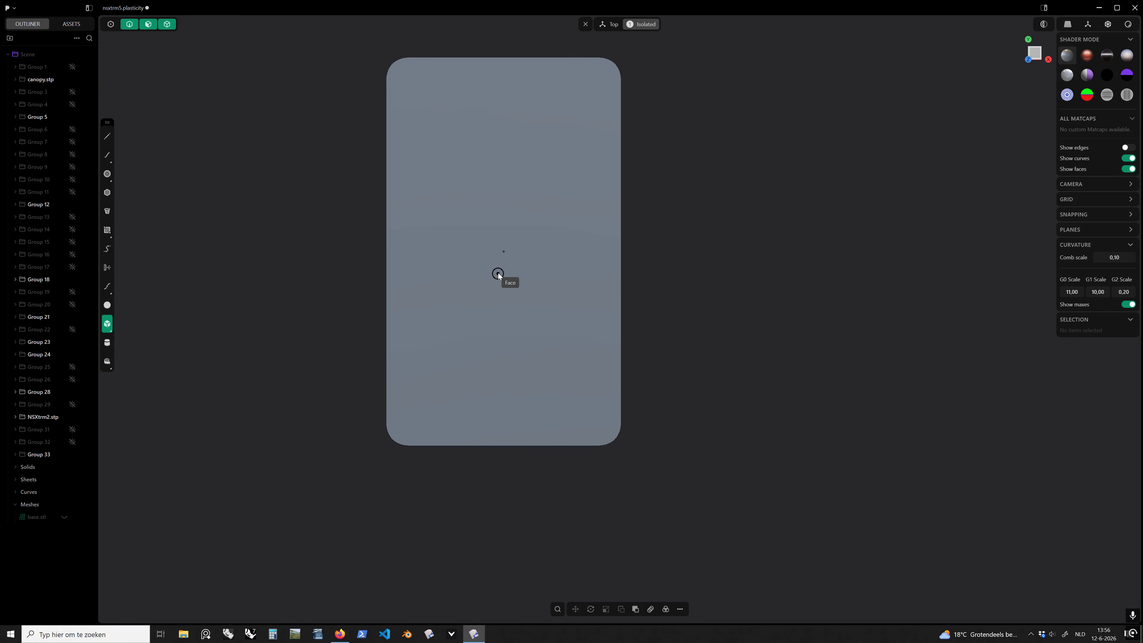
{"action": "left_click", "coordinate": [503, 256]}
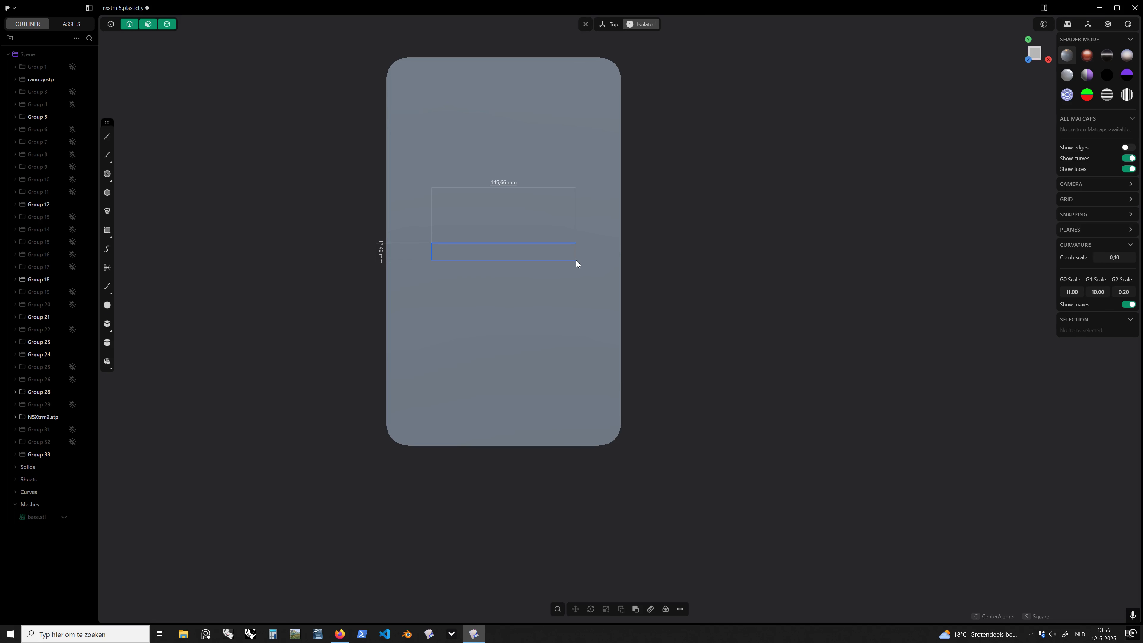
{"action": "left_click", "coordinate": [614, 264]}
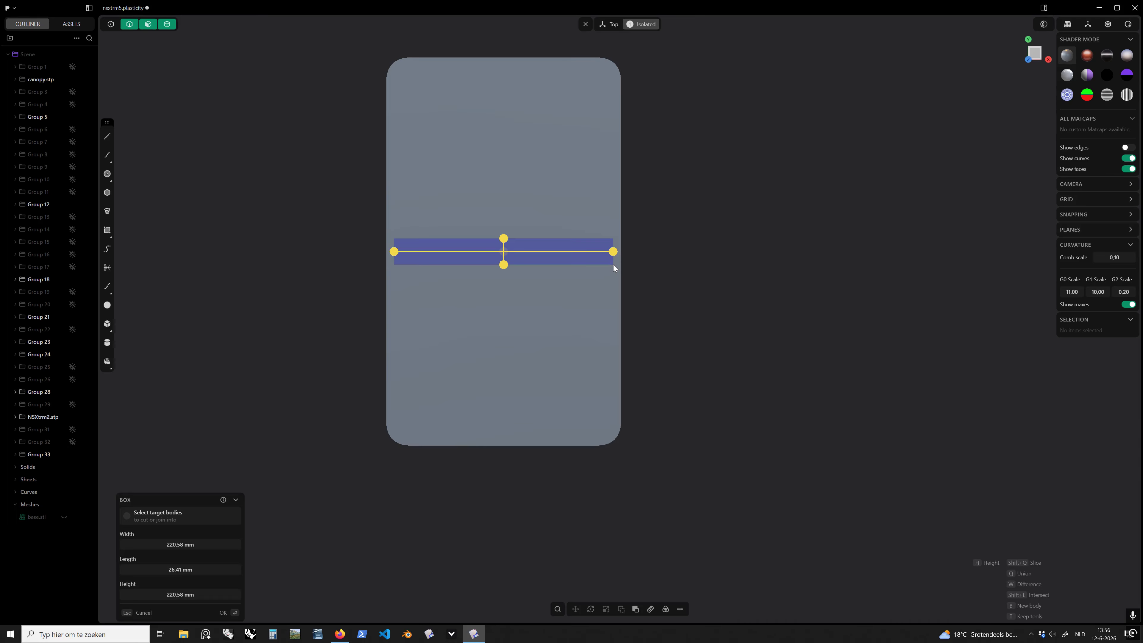
{"action": "middle_click_drag", "start_coordinate": [572, 284], "coordinate": [484, 153]}
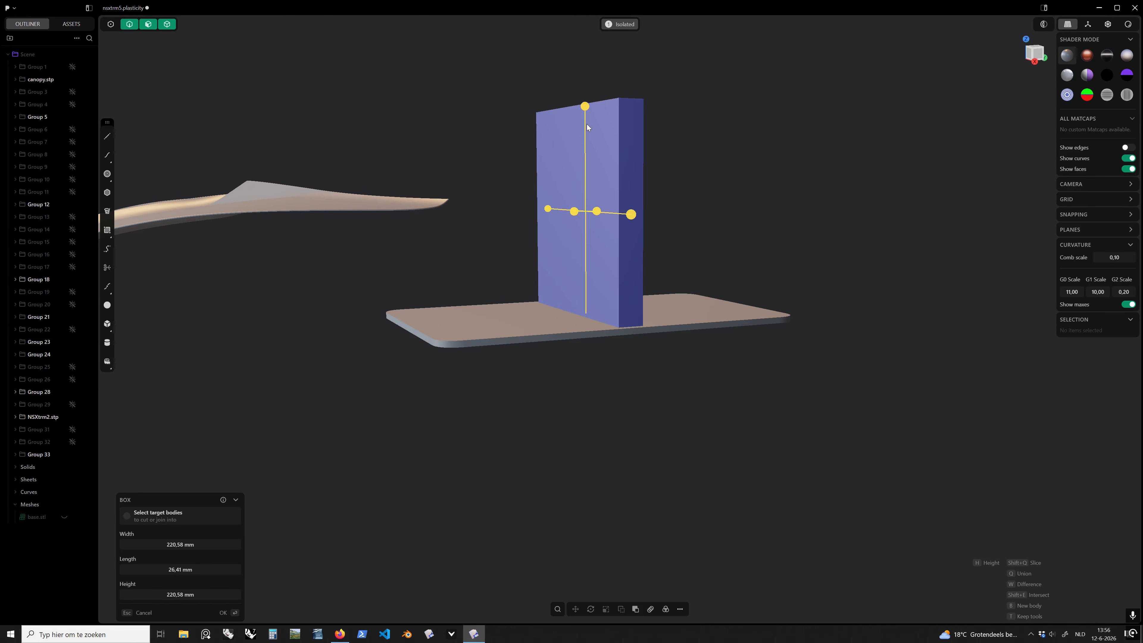
{"action": "left_click", "coordinate": [616, 300]}
{"action": "middle_click_drag", "start_coordinate": [616, 300], "coordinate": [696, 306]}
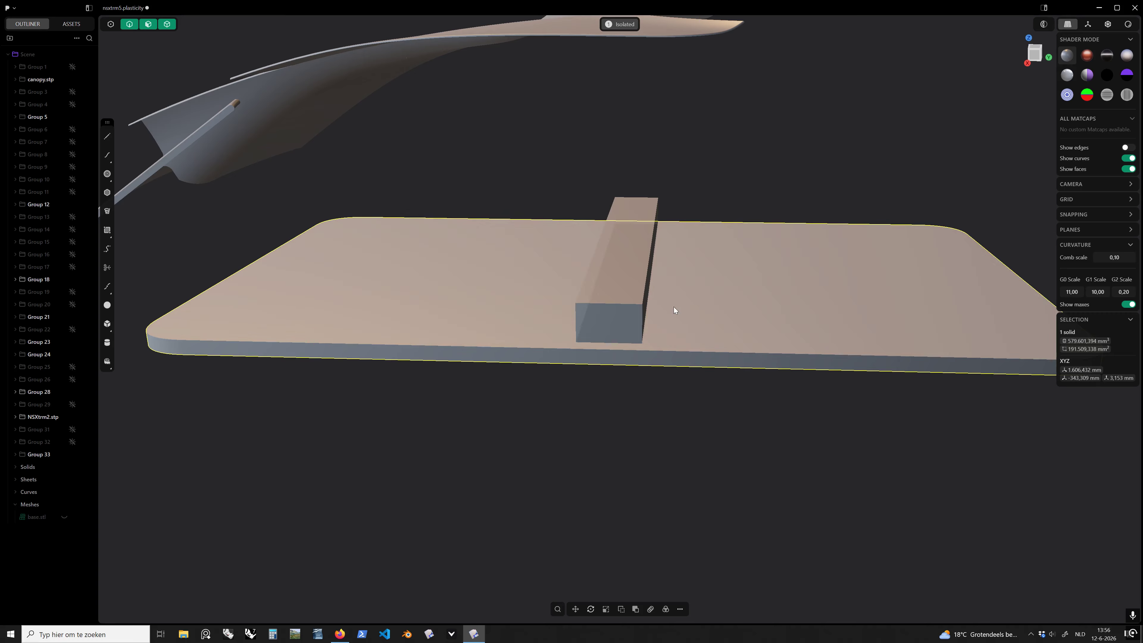
Step: Move the bar about 165 mm along the plate's length to sit near one short end
{"action": "left_click", "coordinate": [617, 307]}
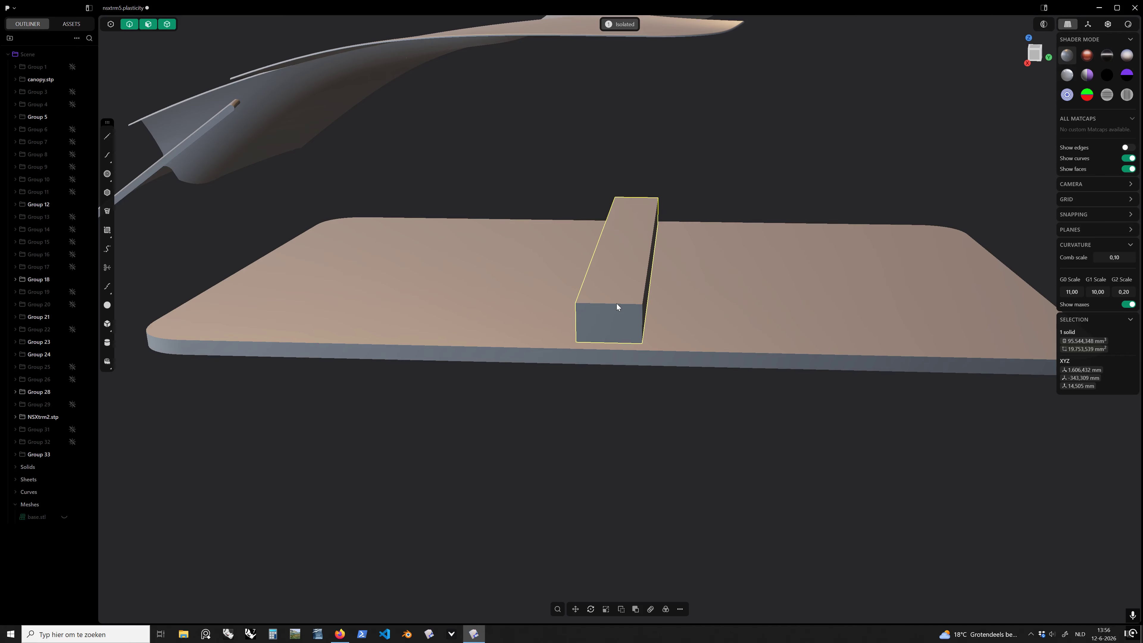
{"action": "key", "text": "g"}
{"action": "left_click_drag", "start_coordinate": [662, 262], "coordinate": [331, 252]}
{"action": "middle_click_drag", "start_coordinate": [330, 253], "coordinate": [449, 342]}
{"action": "key", "text": "Return"}
Step: Try a rectangular array of the bar along the plate, 10 items over about 330 mm, and undo it
{"action": "left_click", "coordinate": [521, 454]}
{"action": "key", "text": "KP_7"}
{"action": "left_click", "coordinate": [487, 413]}
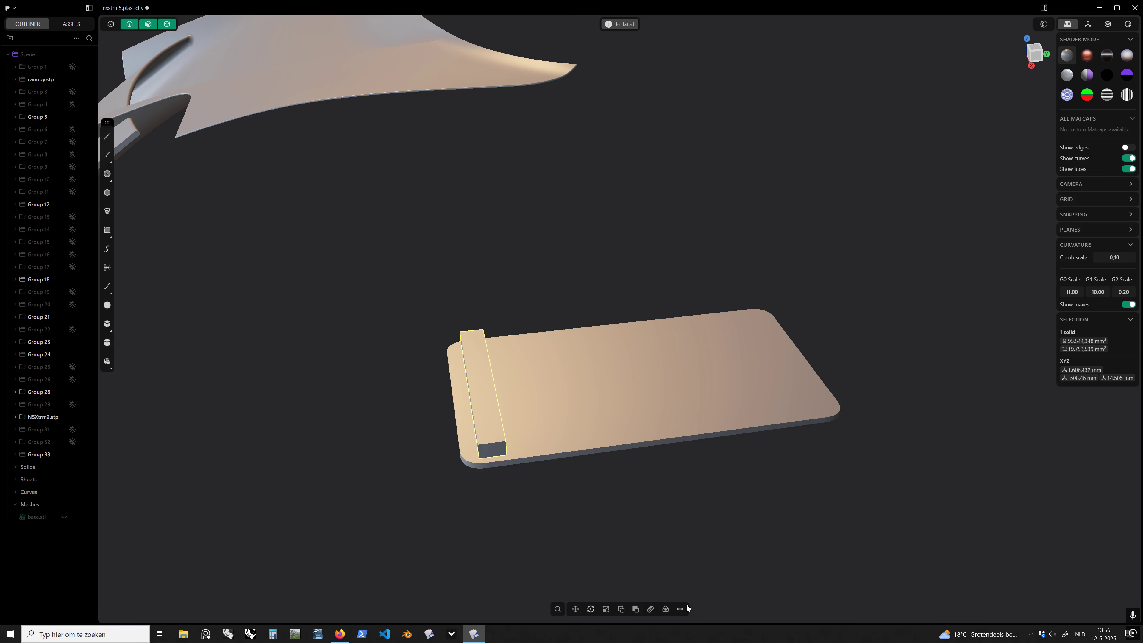
{"action": "left_click", "coordinate": [650, 608]}
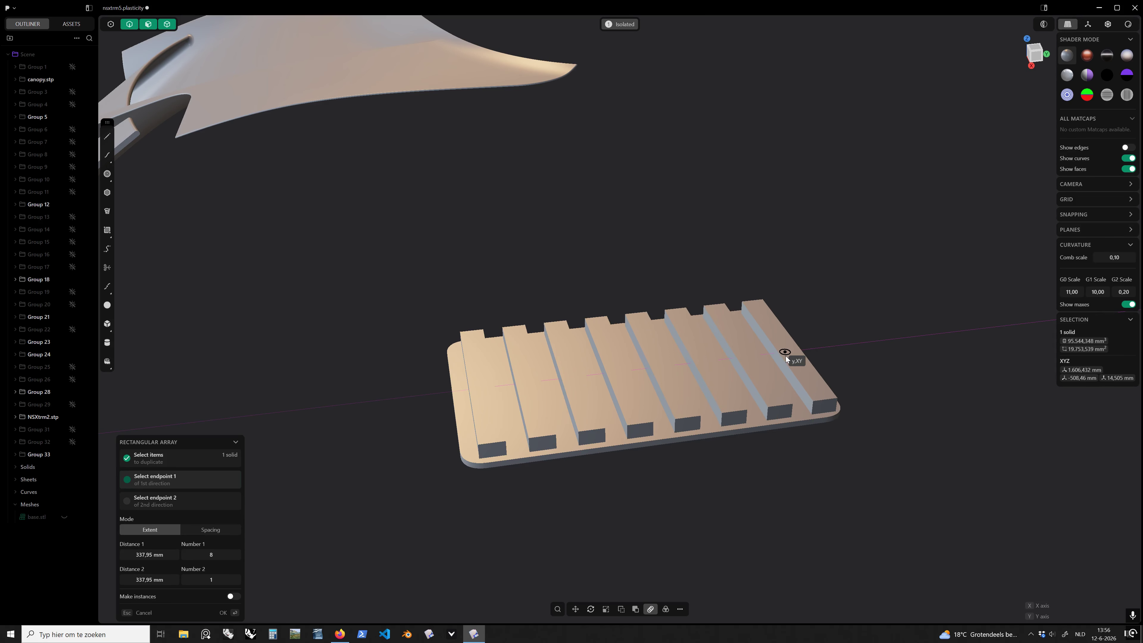
{"action": "left_click", "coordinate": [778, 353]}
{"action": "middle_click_drag", "start_coordinate": [778, 353], "coordinate": [755, 408]}
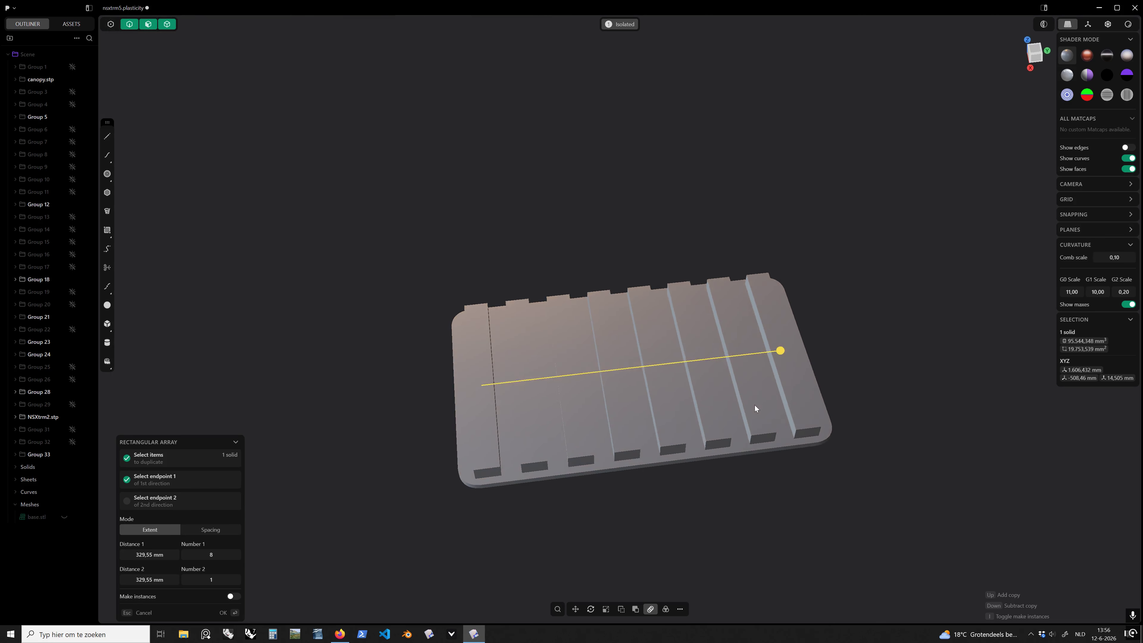
{"action": "key", "text": "Up"}
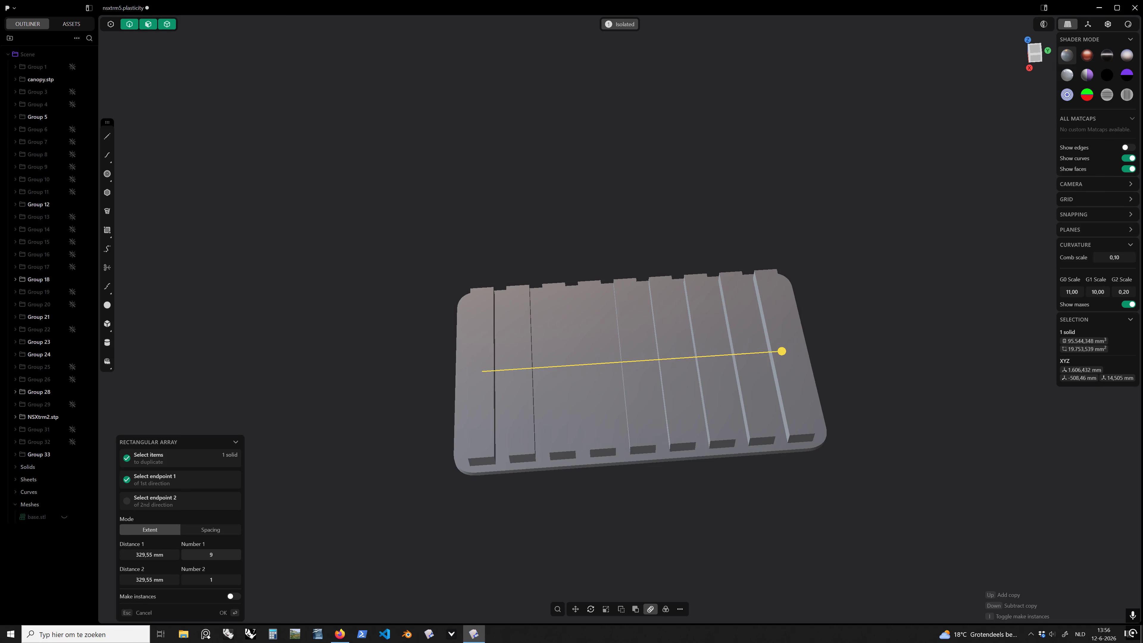
{"action": "key", "text": "Up"}
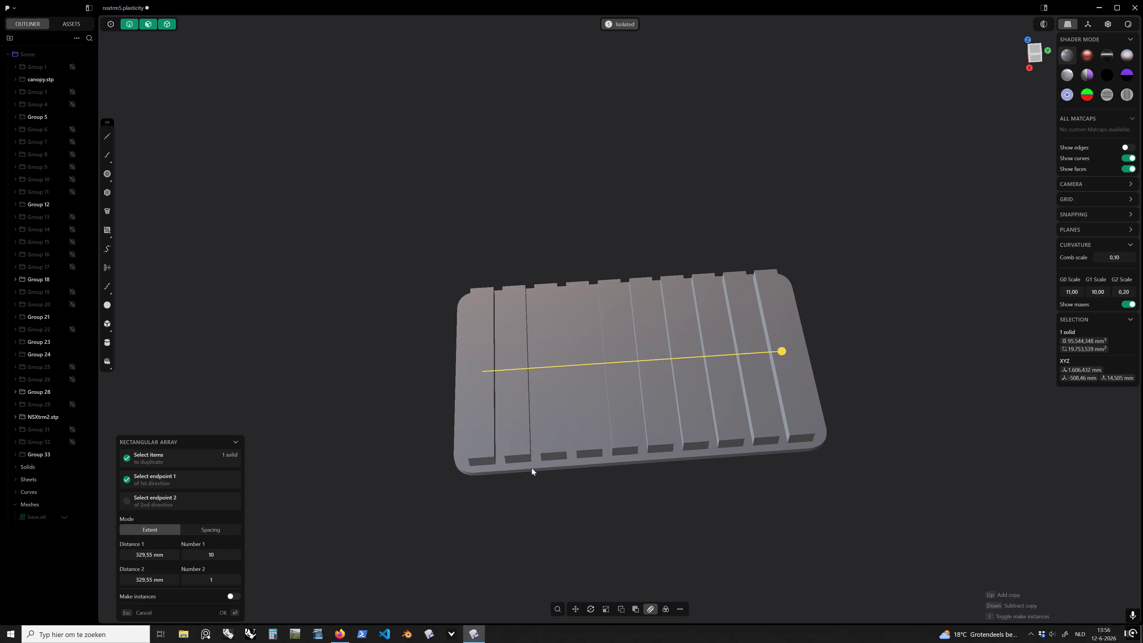
{"action": "middle_click_drag", "start_coordinate": [532, 471], "coordinate": [599, 387]}
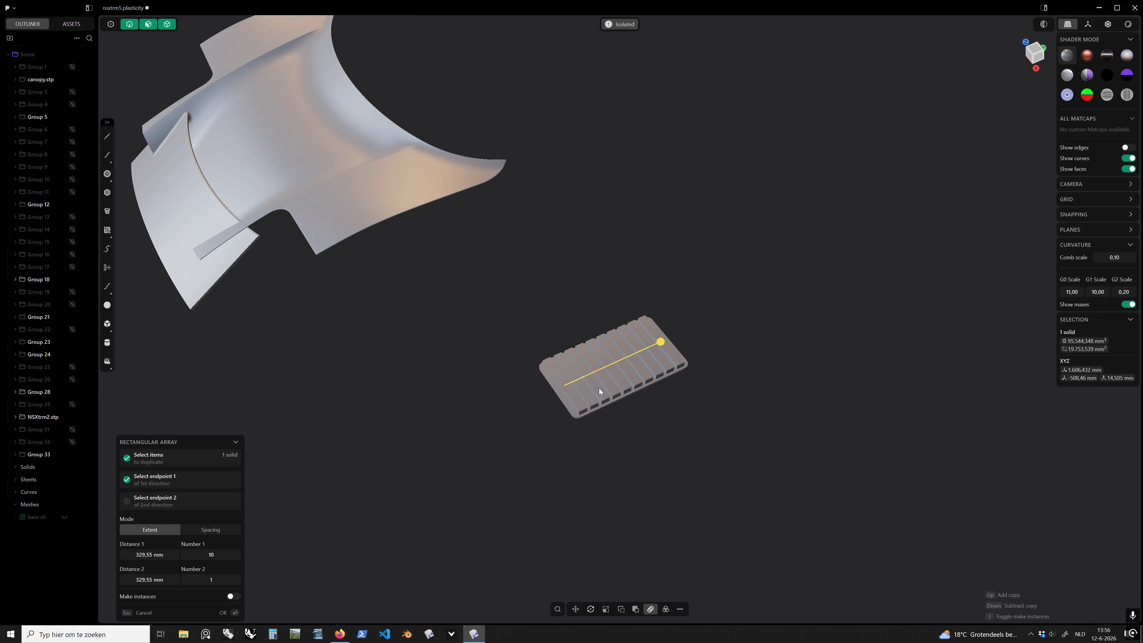
{"action": "scroll", "coordinate": [598, 405], "scroll_direction": "up", "scroll_amount": 5}
{"action": "key", "text": "Return"}
{"action": "middle_click_drag", "start_coordinate": [599, 454], "coordinate": [517, 425]}
{"action": "key", "text": "ctrl+z"}
Step: Fillet the bar's outer long edge, its end top edges and its outer vertical corners by about 13.85 mm
{"action": "key", "text": "f"}
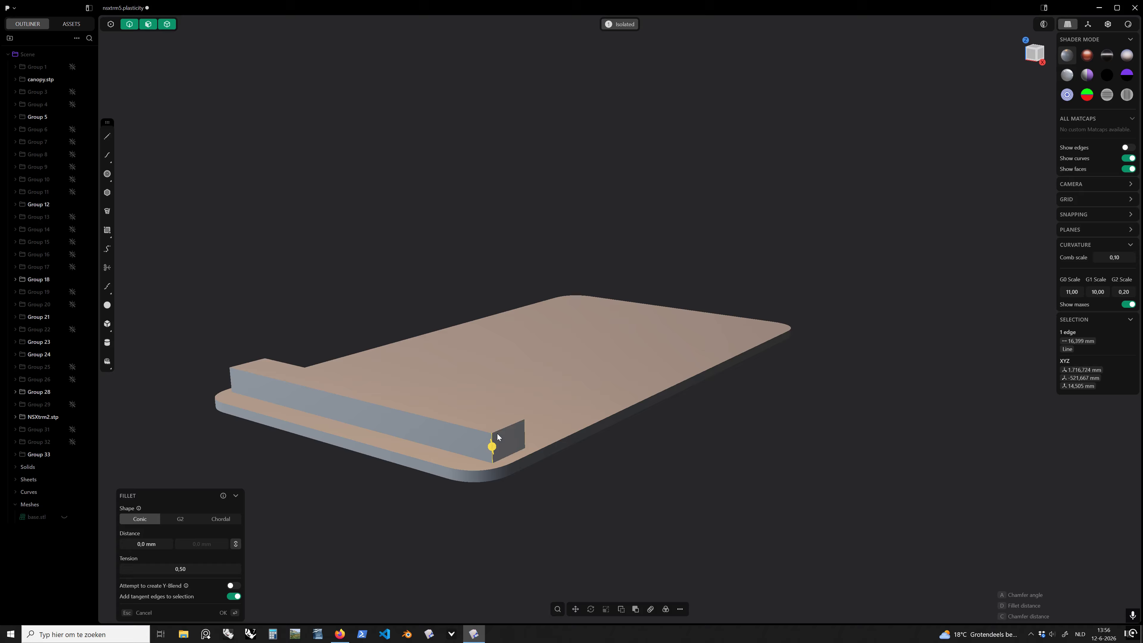
{"action": "left_click", "coordinate": [495, 431]}
{"action": "middle_click_drag", "start_coordinate": [423, 406], "coordinate": [469, 407]}
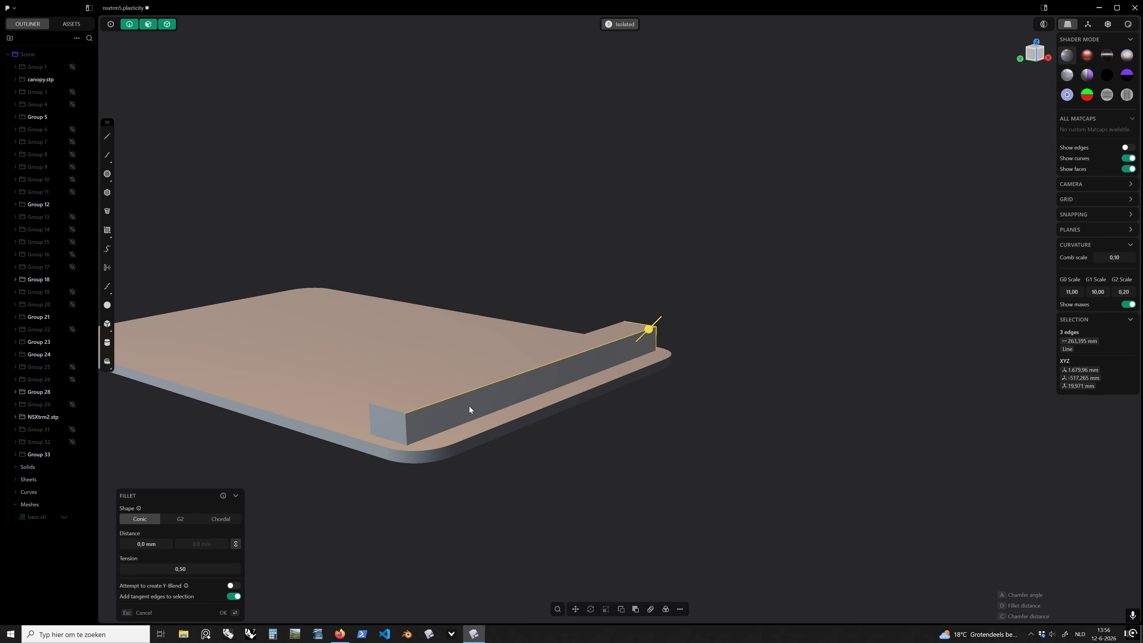
{"action": "left_click", "coordinate": [404, 413]}
{"action": "left_click", "coordinate": [405, 422]}
{"action": "left_click_drag", "start_coordinate": [405, 423], "coordinate": [410, 436]}
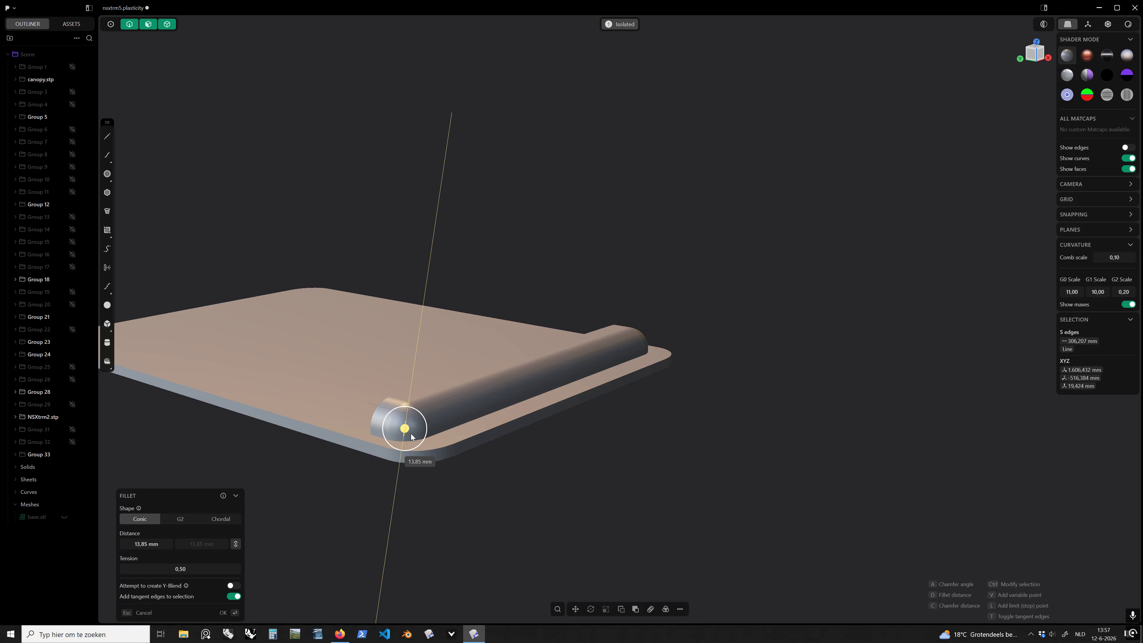
{"action": "middle_click_drag", "start_coordinate": [411, 436], "coordinate": [615, 310]}
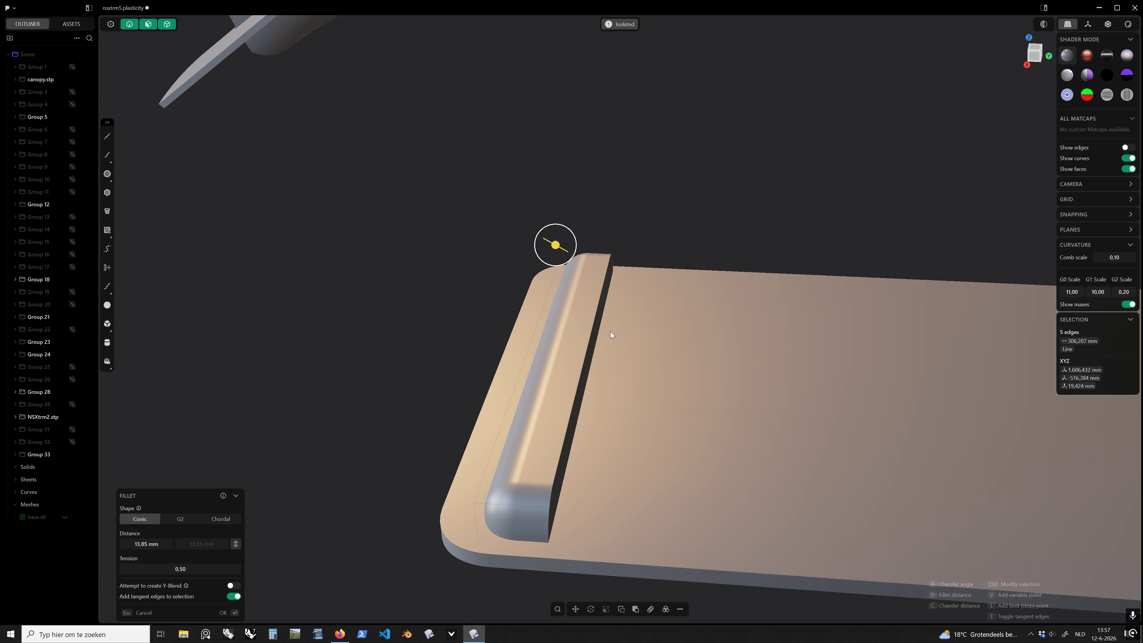
{"action": "middle_click_drag", "start_coordinate": [610, 330], "coordinate": [455, 300]}
{"action": "key", "text": "Return"}
Step: Array the rounded bar along the plate's length as 10 items over an extent of about 327 mm
{"action": "scroll", "coordinate": [631, 327], "scroll_direction": "down", "scroll_amount": 3}
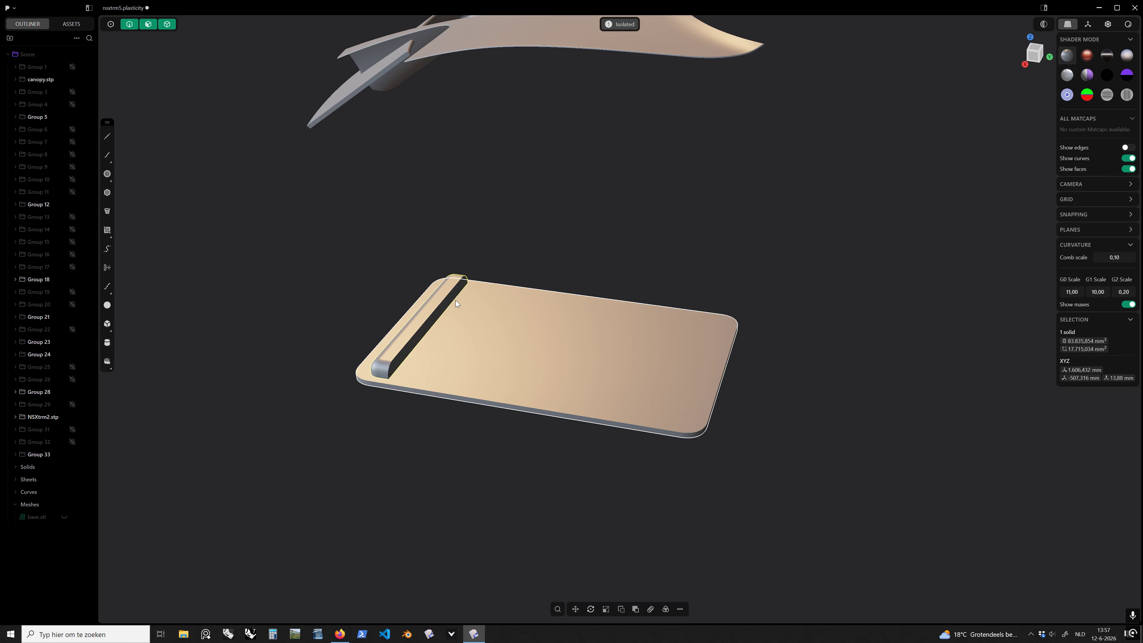
{"action": "middle_click_drag", "start_coordinate": [455, 300], "coordinate": [392, 439]}
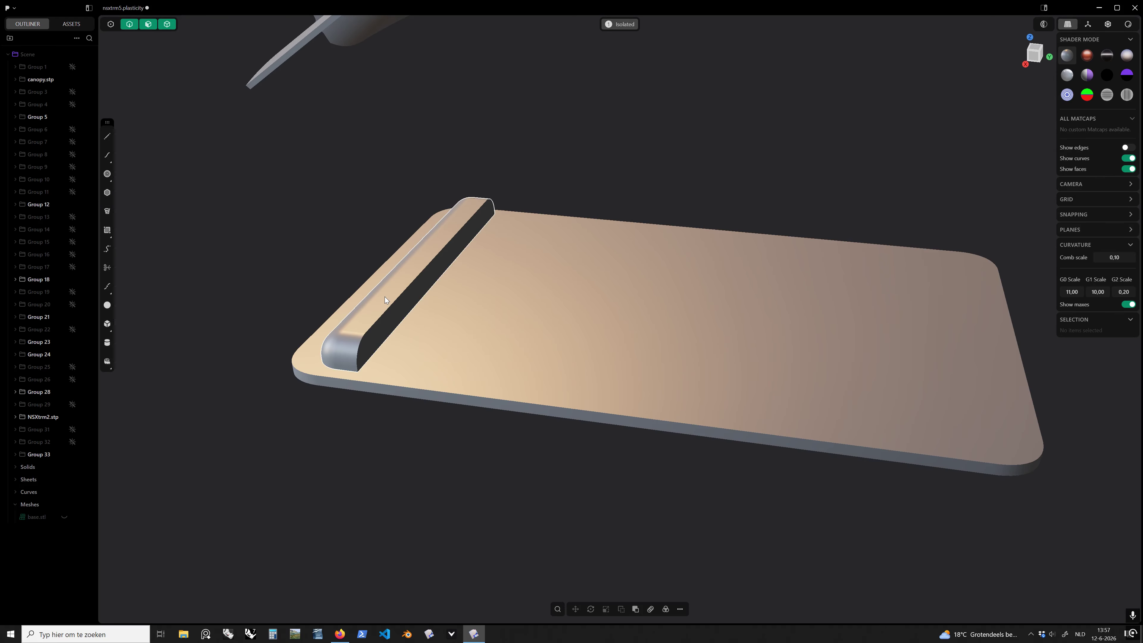
{"action": "middle_click_drag", "start_coordinate": [385, 297], "coordinate": [473, 510]}
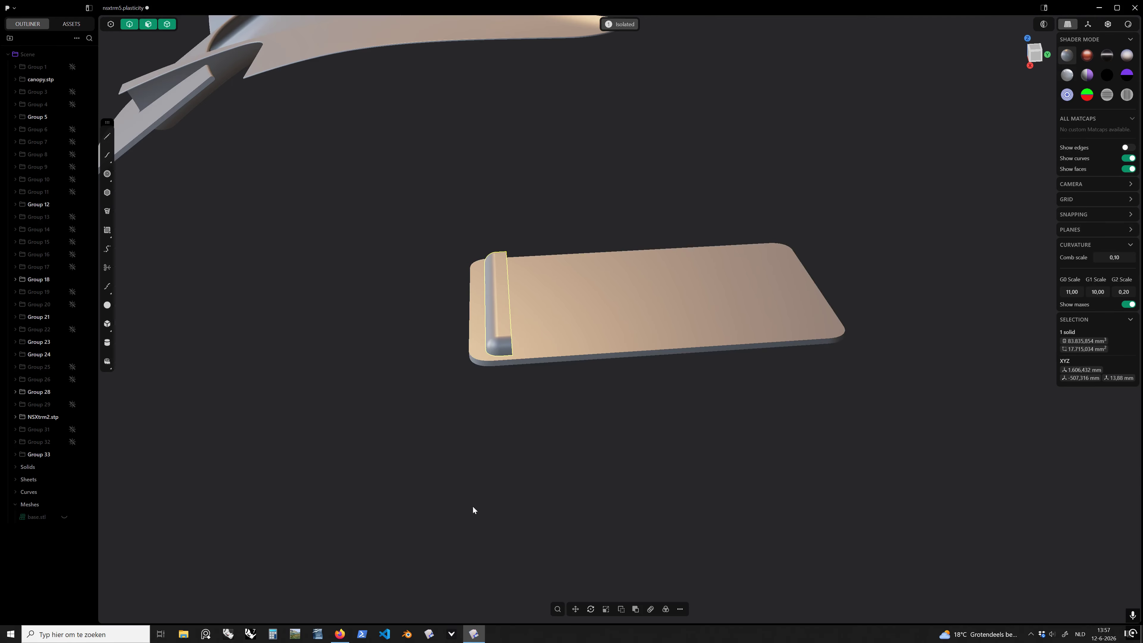
{"action": "left_click", "coordinate": [650, 613]}
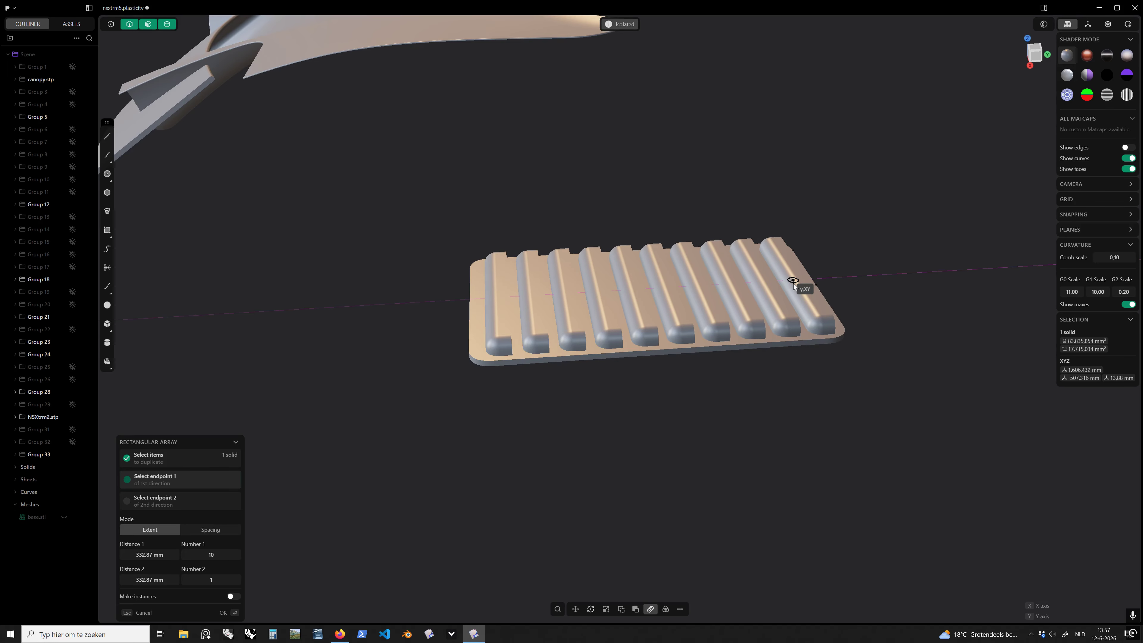
{"action": "left_click", "coordinate": [787, 283]}
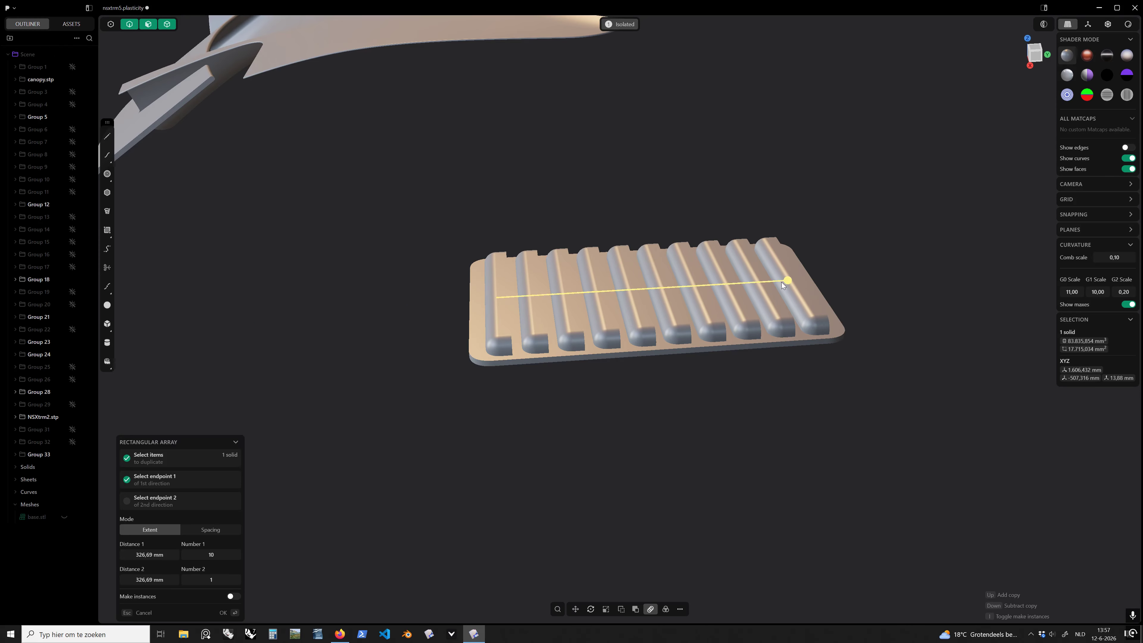
{"action": "middle_click_drag", "start_coordinate": [781, 282], "coordinate": [600, 427]}
{"action": "key", "text": "Return"}
Step: Select all visible solids and union them to merge the ribs with the plate
{"action": "key", "text": "ctrl+a"}
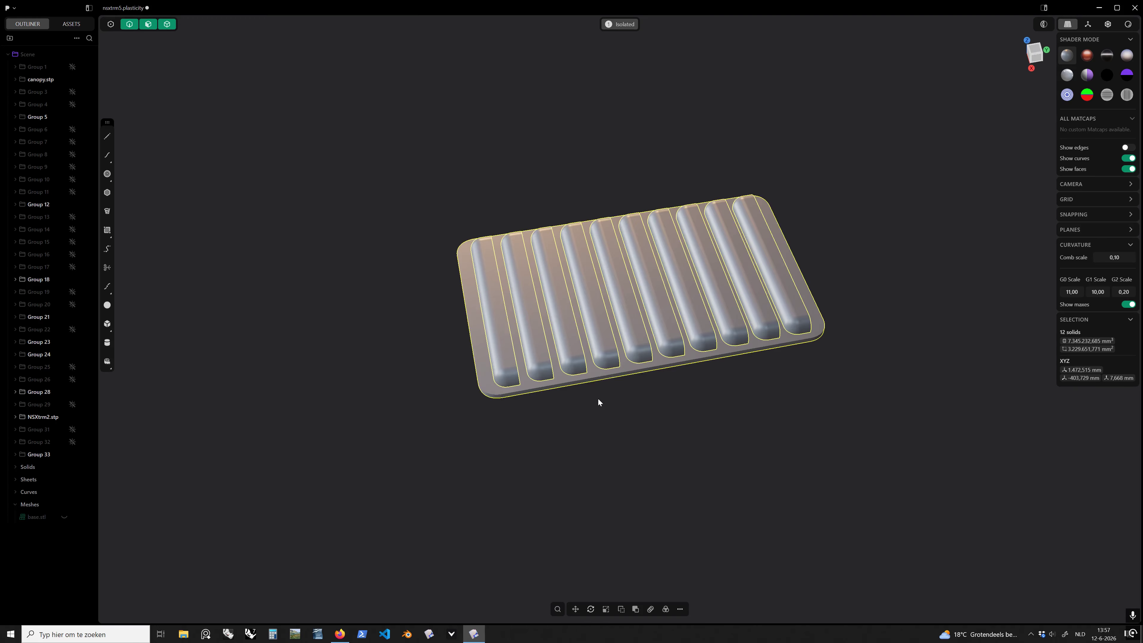
{"action": "key", "text": "shift+u"}
{"action": "key", "text": "Return"}
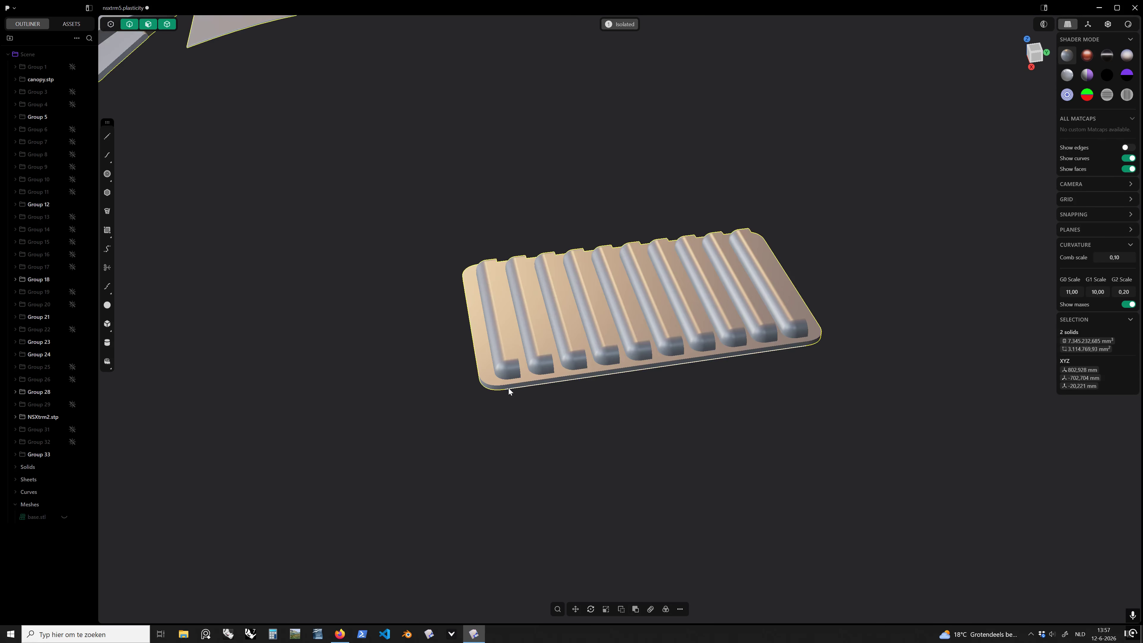
{"action": "middle_click_drag", "start_coordinate": [510, 388], "coordinate": [625, 335]}
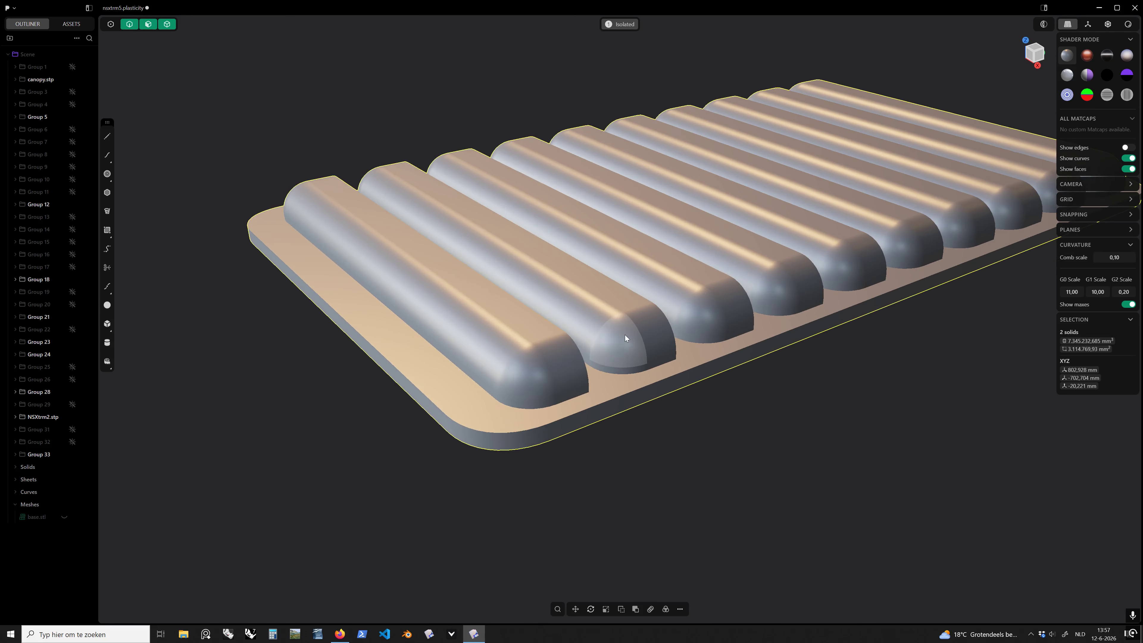
{"action": "left_click", "coordinate": [545, 408]}
{"action": "key", "text": "f"}
{"action": "middle_click_drag", "start_coordinate": [566, 397], "coordinate": [540, 405]}
{"action": "left_click_drag", "start_coordinate": [540, 406], "coordinate": [534, 404]}
{"action": "key", "text": "Escape"}
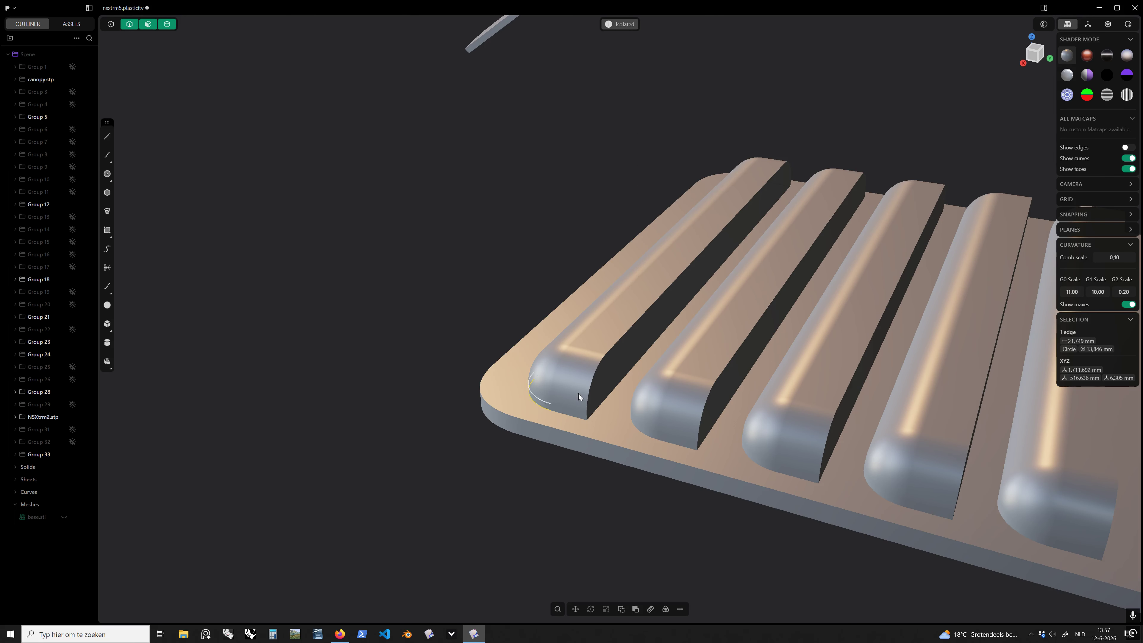
Step: Fillet the base edges where all the ribs meet the plate by about 6.06 mm
{"action": "left_click", "coordinate": [632, 328]}
{"action": "key", "text": "f"}
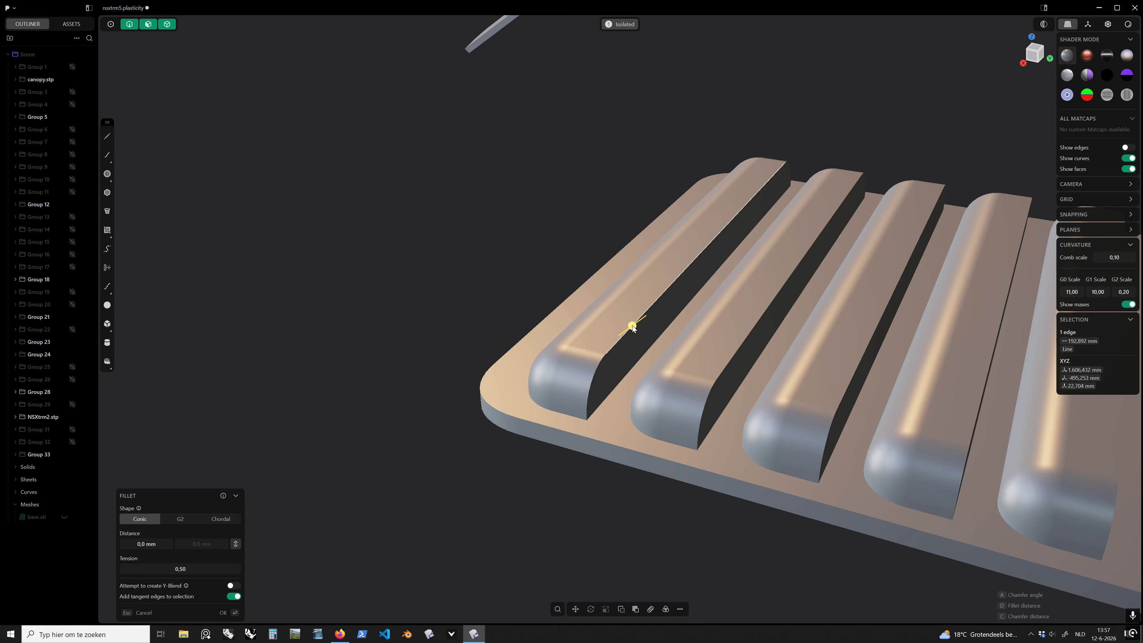
{"action": "middle_click_drag", "start_coordinate": [572, 374], "coordinate": [588, 378]}
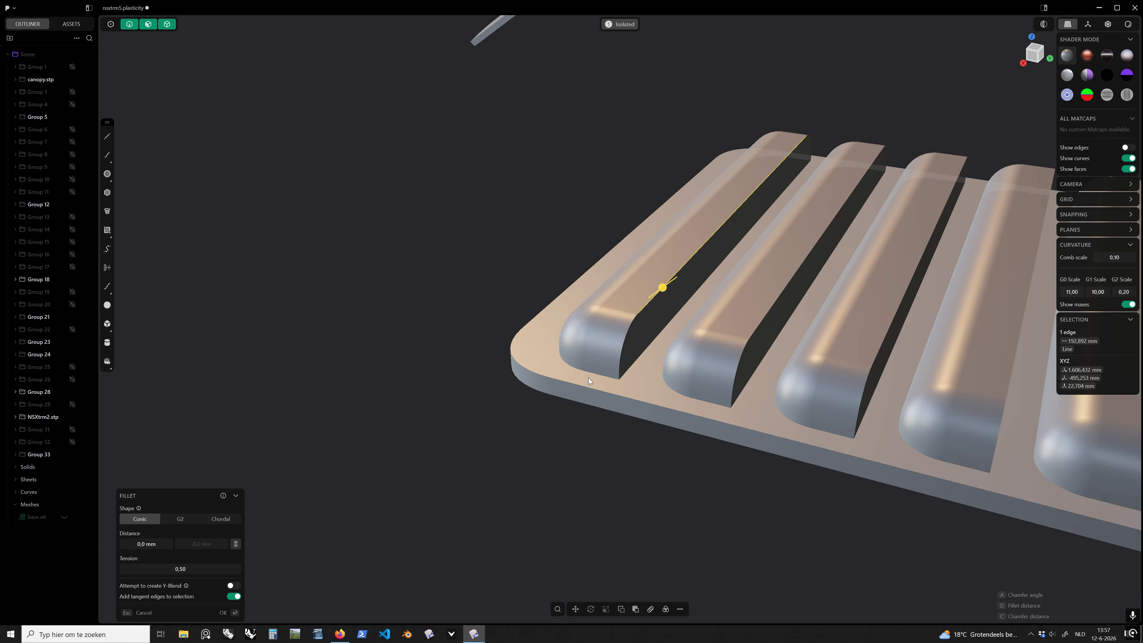
{"action": "left_click", "coordinate": [591, 374]}
{"action": "left_click_drag", "start_coordinate": [590, 374], "coordinate": [584, 370]}
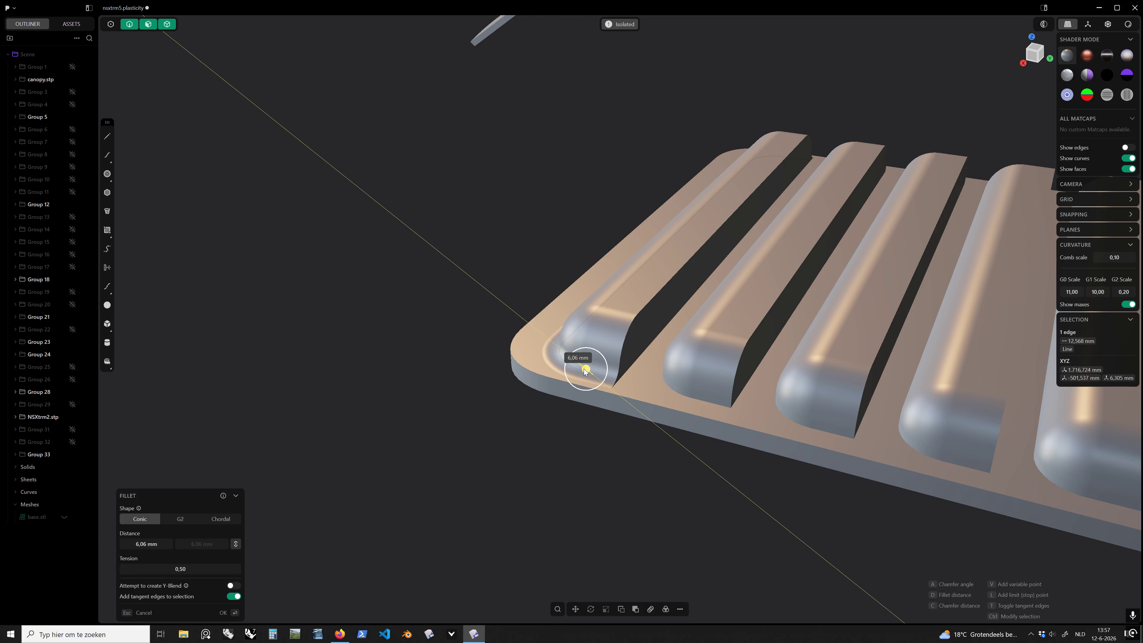
{"action": "middle_click_drag", "start_coordinate": [585, 370], "coordinate": [529, 382]}
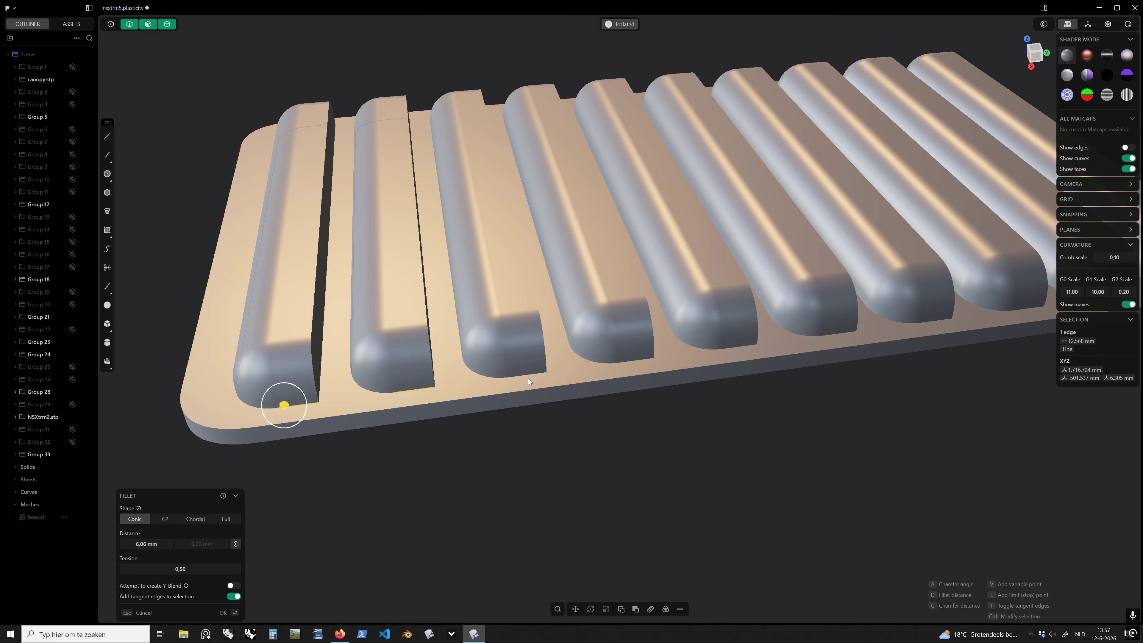
{"action": "middle_click_drag", "start_coordinate": [627, 362], "coordinate": [497, 379]}
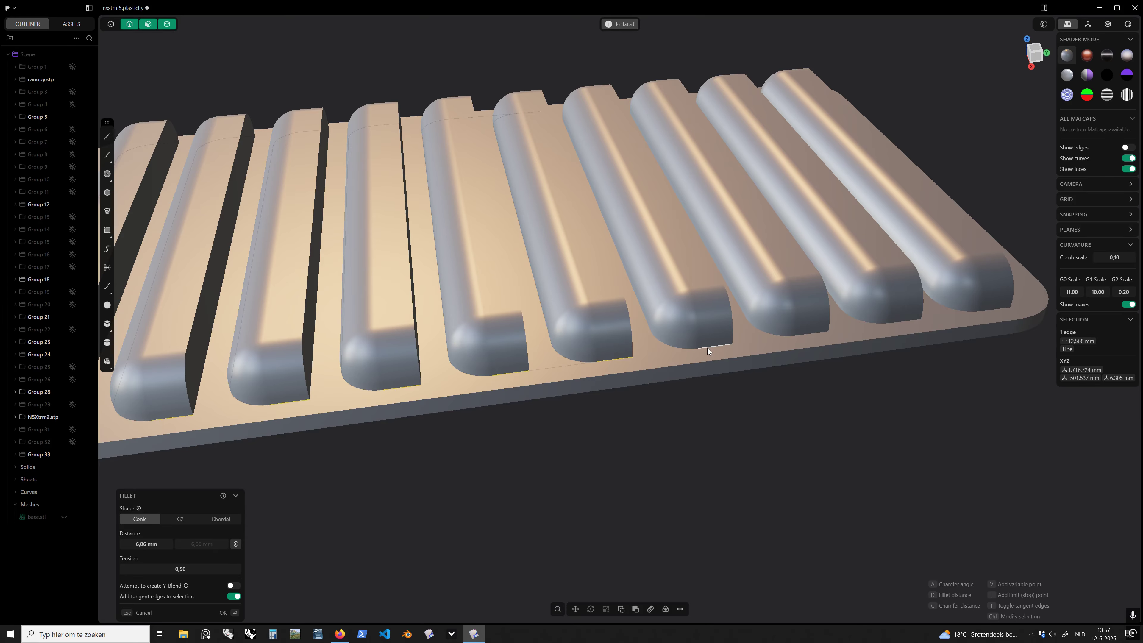
{"action": "left_click", "coordinate": [894, 323]}
{"action": "scroll", "coordinate": [893, 292], "scroll_direction": "down", "scroll_amount": 5}
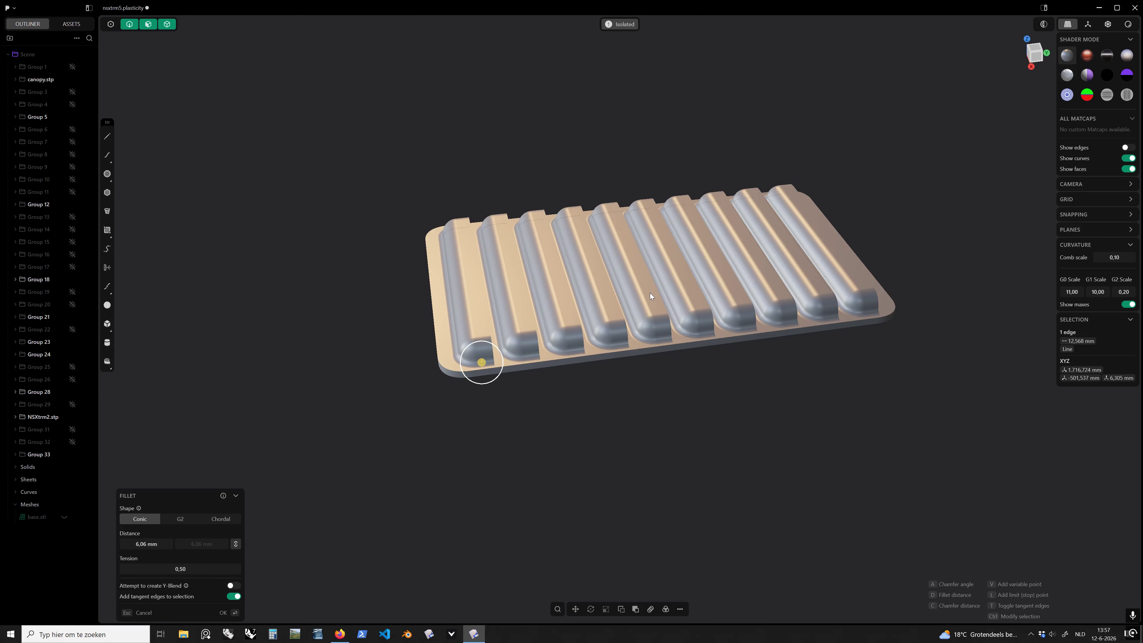
{"action": "middle_click_drag", "start_coordinate": [650, 293], "coordinate": [510, 324]}
{"action": "key", "text": "Return"}
Step: Select the flat vertical side faces of all ten ribs
{"action": "scroll", "coordinate": [451, 306], "scroll_direction": "up", "scroll_amount": 2}
{"action": "left_click", "coordinate": [414, 297]}
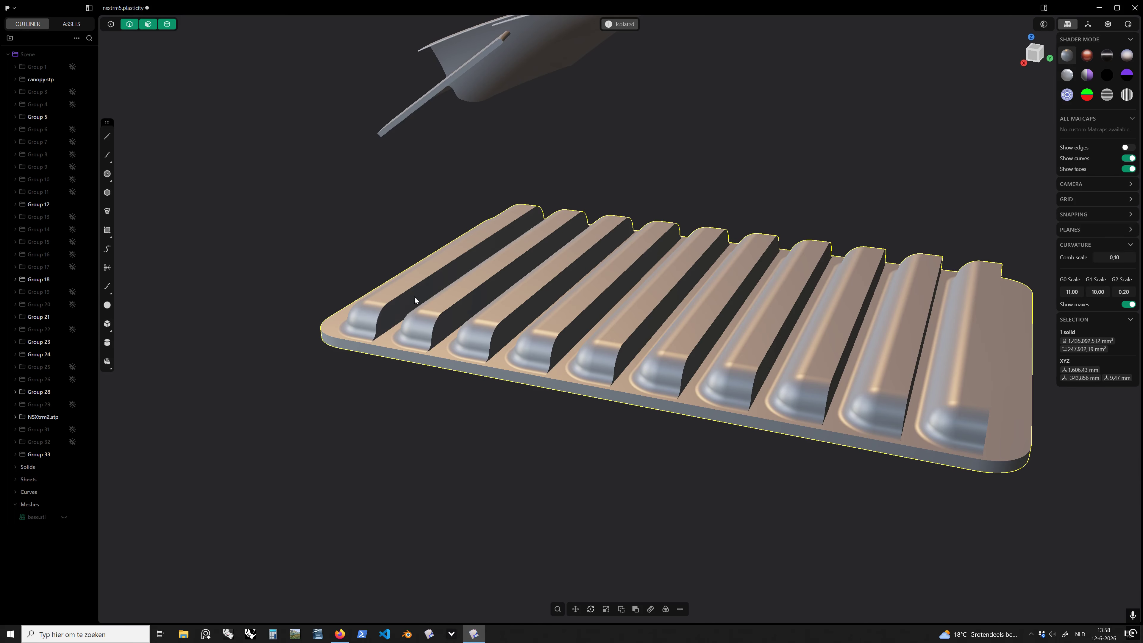
{"action": "key", "text": "o"}
{"action": "left_click", "coordinate": [468, 306]}
{"action": "left_click", "coordinate": [536, 307]}
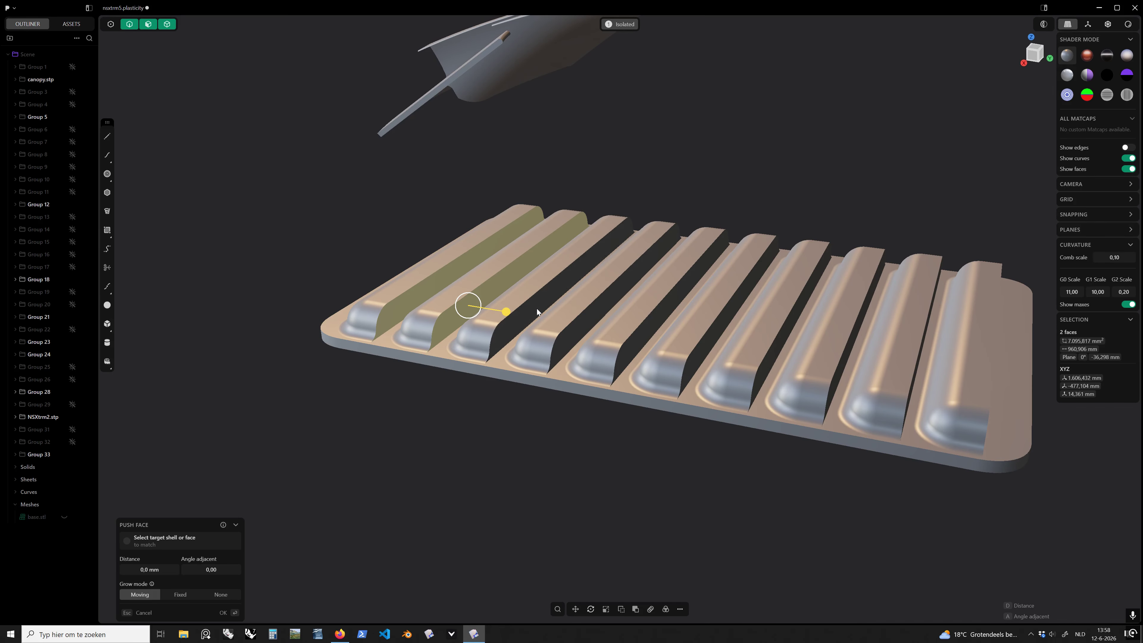
{"action": "left_click", "coordinate": [600, 305]}
{"action": "left_click", "coordinate": [662, 307]}
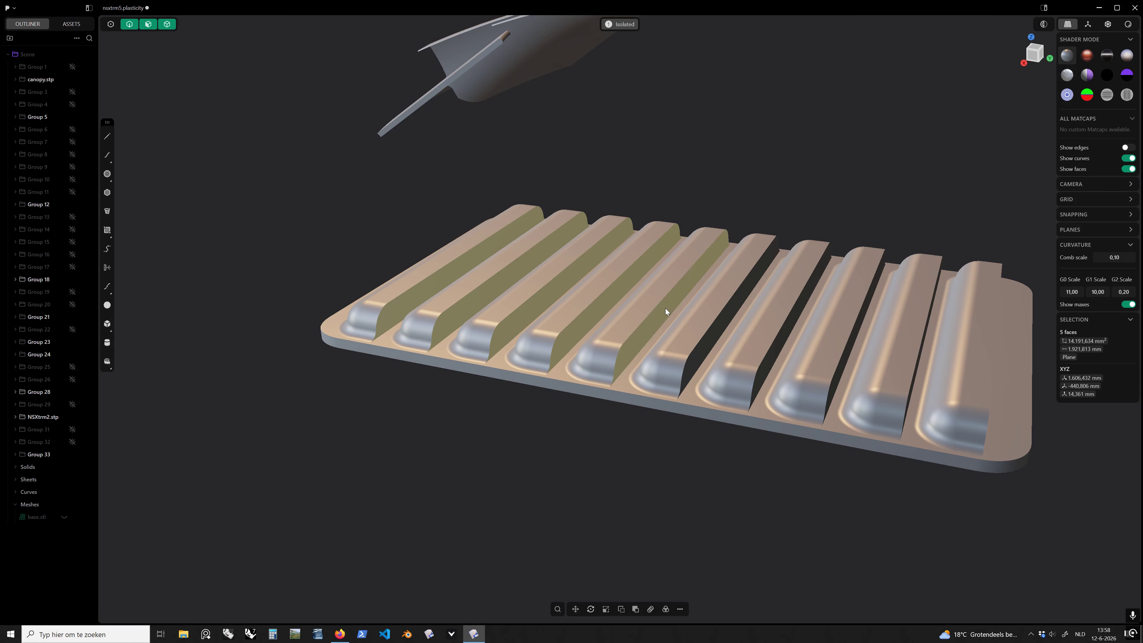
{"action": "left_click", "coordinate": [732, 309]}
{"action": "left_click", "coordinate": [795, 312]}
{"action": "middle_click_drag", "start_coordinate": [796, 312], "coordinate": [733, 344]}
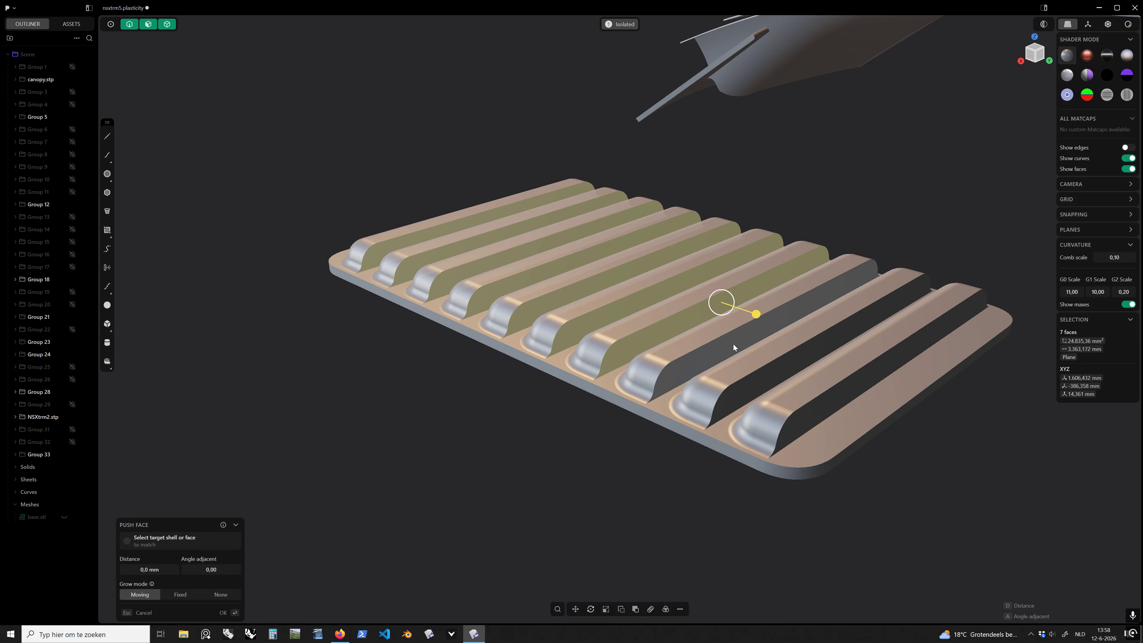
{"action": "left_click", "coordinate": [733, 344]}
{"action": "left_click", "coordinate": [768, 378]}
{"action": "left_click", "coordinate": [799, 417]}
Step: Add the plate's underside to the selected faces and hollow the solid with a thickness of about -3.65 mm
{"action": "middle_click_drag", "start_coordinate": [799, 417], "coordinate": [708, 474]}
{"action": "left_click", "coordinate": [709, 474]}
{"action": "type", "text": "f"}
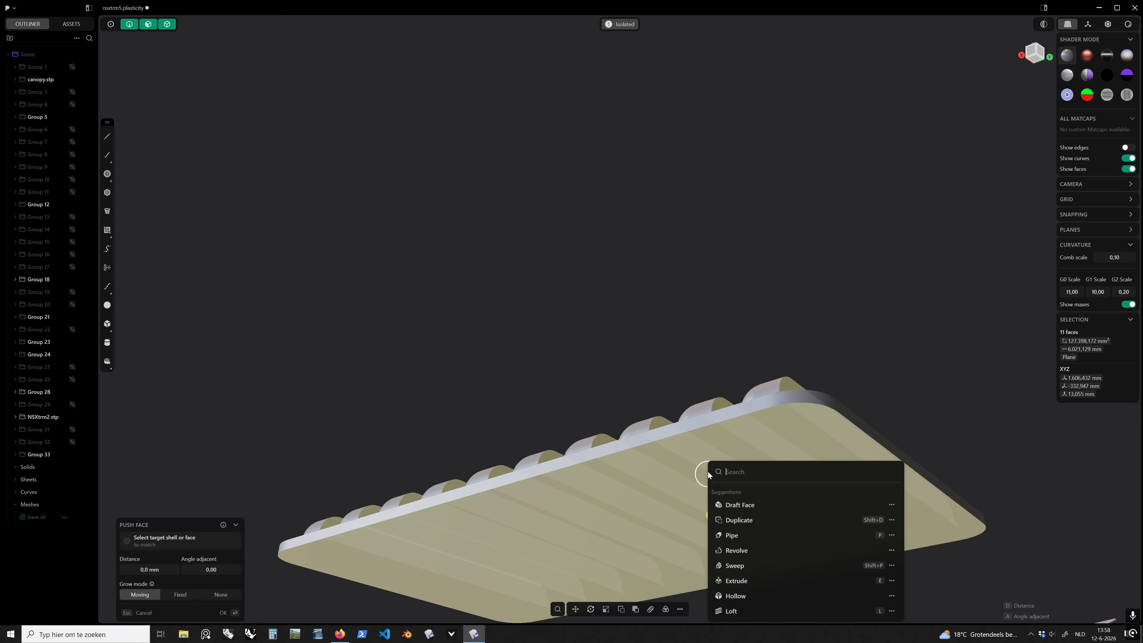
{"action": "type", "text": "ho"}
{"action": "left_click", "coordinate": [769, 494]}
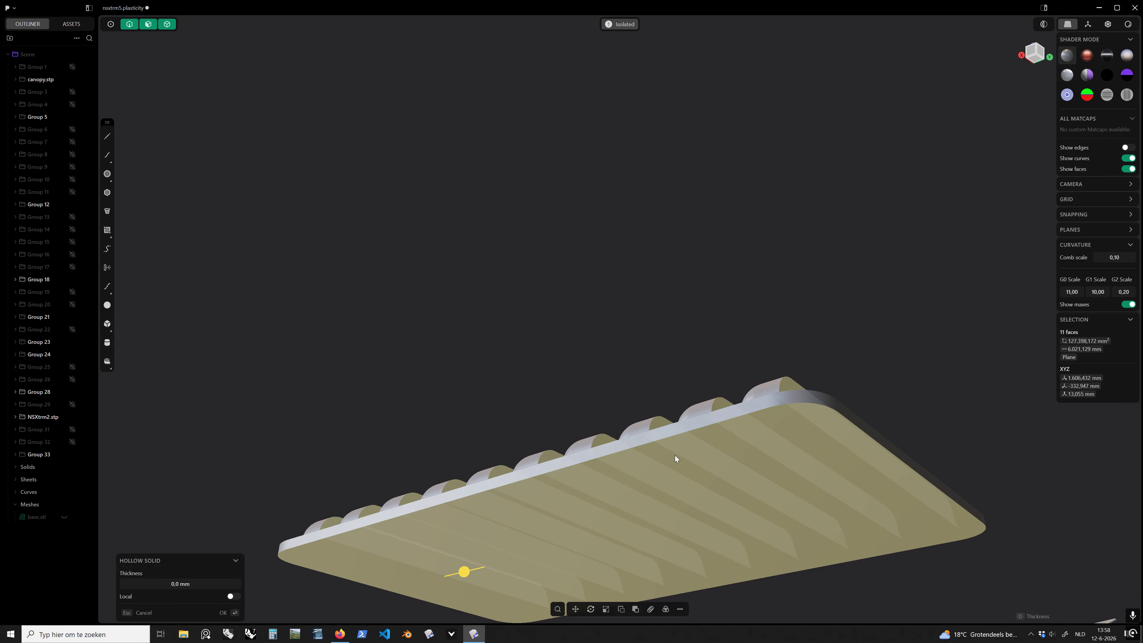
{"action": "left_click_drag", "start_coordinate": [464, 571], "coordinate": [485, 517]}
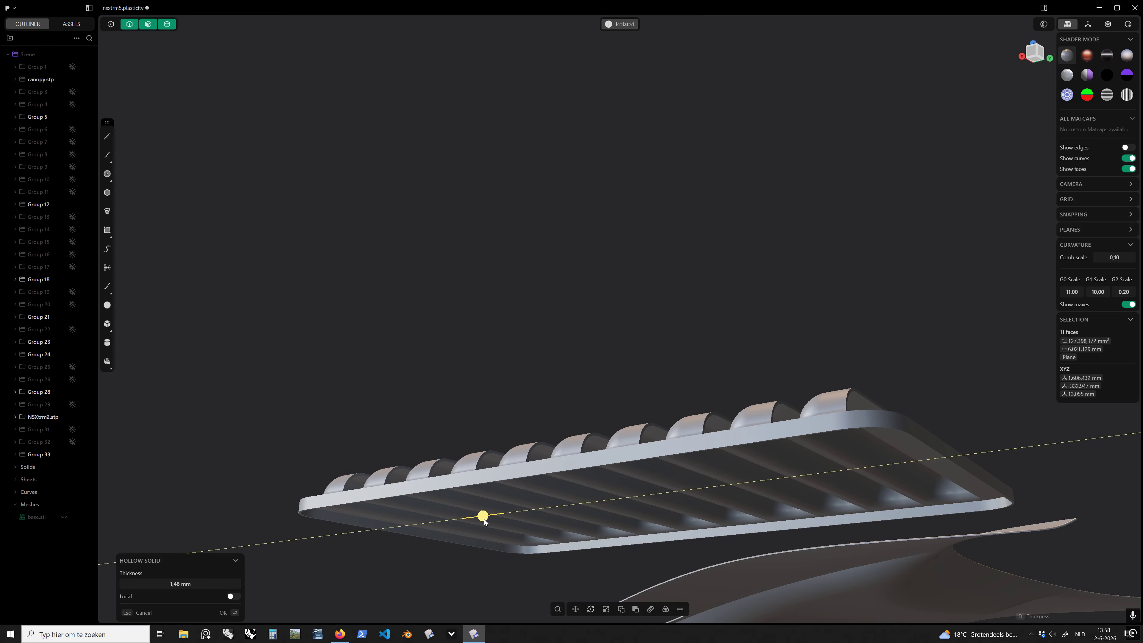
{"action": "middle_click_drag", "start_coordinate": [484, 516], "coordinate": [429, 436]}
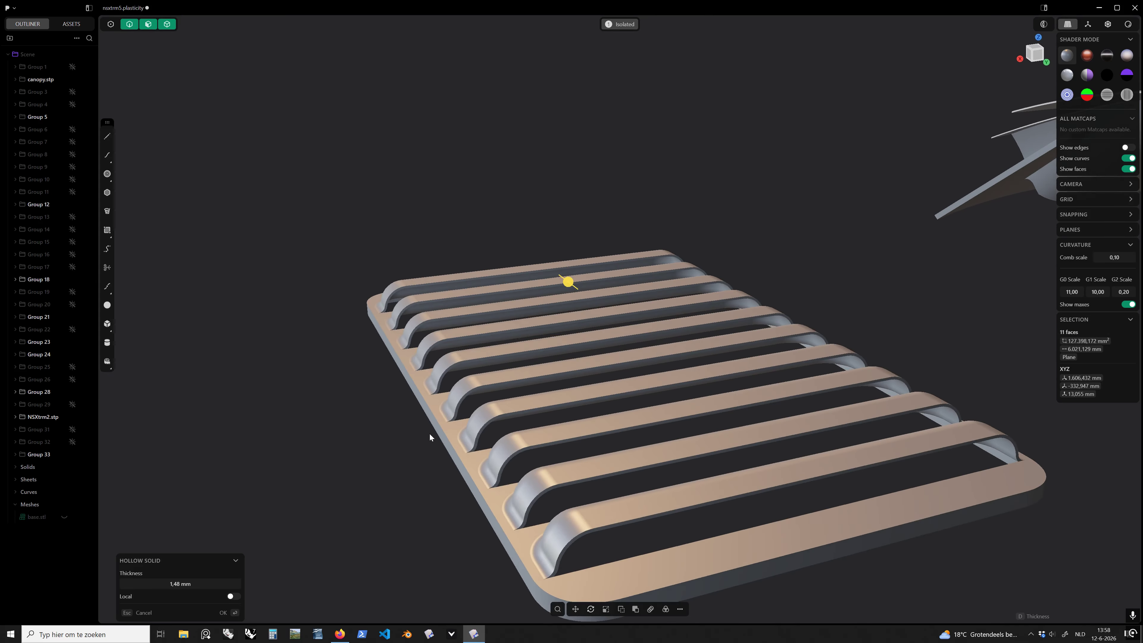
{"action": "middle_click_drag", "start_coordinate": [547, 381], "coordinate": [593, 391]}
{"action": "mouse_move", "coordinate": [419, 252]}
{"action": "left_mouse_down"}
{"action": "mouse_move", "coordinate": [406, 251]}
{"action": "mouse_move", "coordinate": [417, 254]}
{"action": "left_mouse_up"}
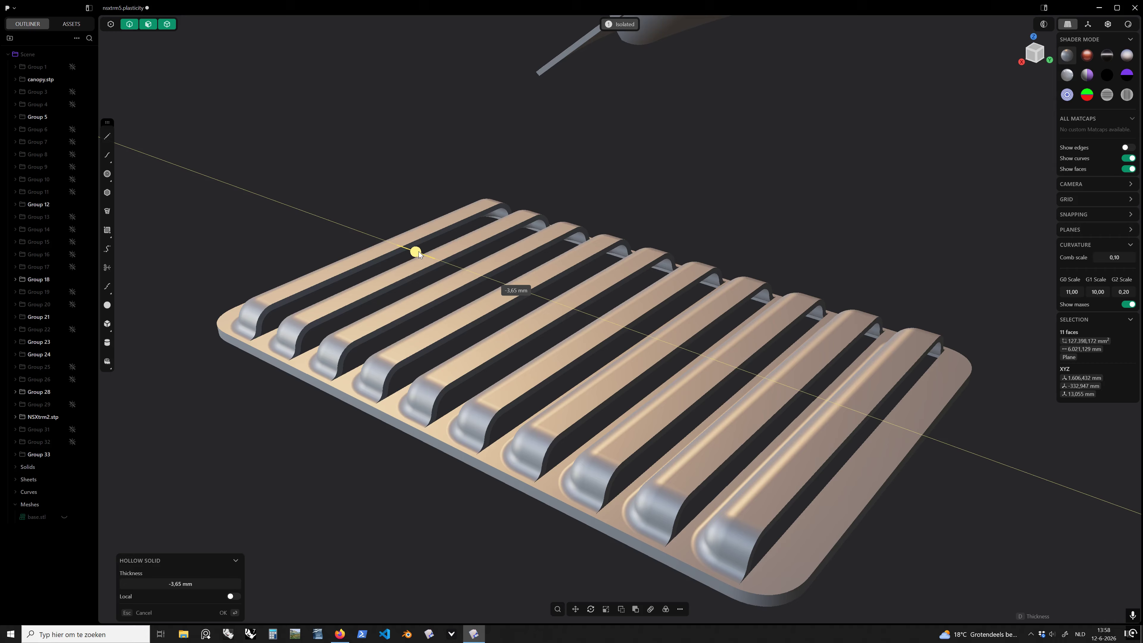
{"action": "key", "text": "Return"}
Step: Fillet the outer edge along the open side of the first rib by about 1.92 mm
{"action": "middle_click_drag", "start_coordinate": [281, 374], "coordinate": [614, 352]}
{"action": "left_click", "coordinate": [691, 306]}
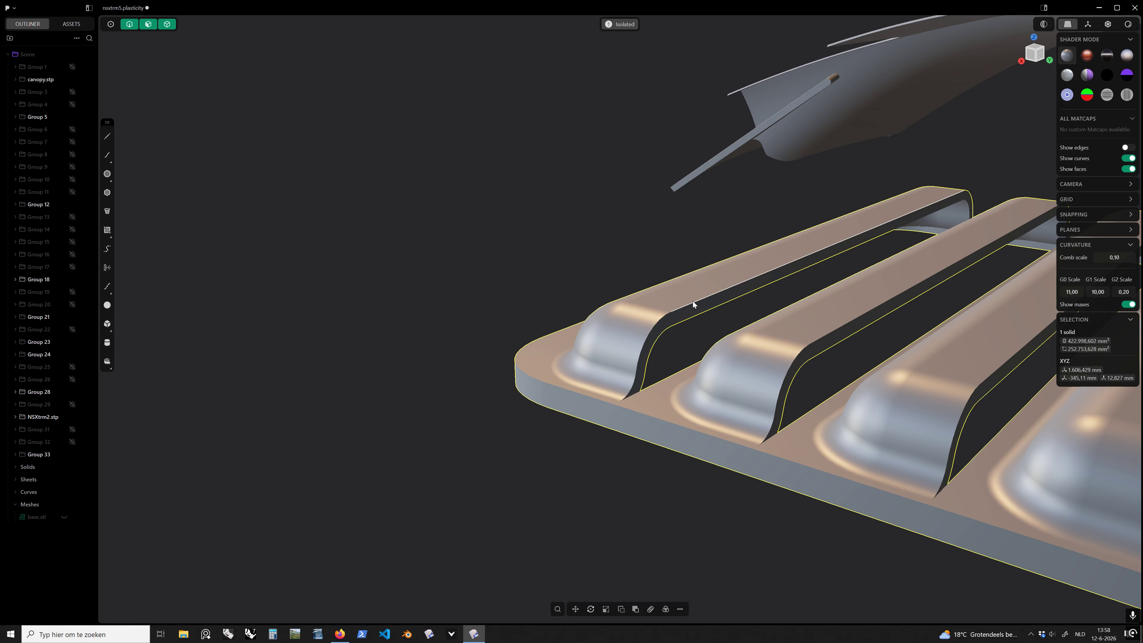
{"action": "key", "text": "f"}
{"action": "left_click_drag", "start_coordinate": [694, 299], "coordinate": [697, 295]}
{"action": "middle_click_drag", "start_coordinate": [676, 325], "coordinate": [625, 427]}
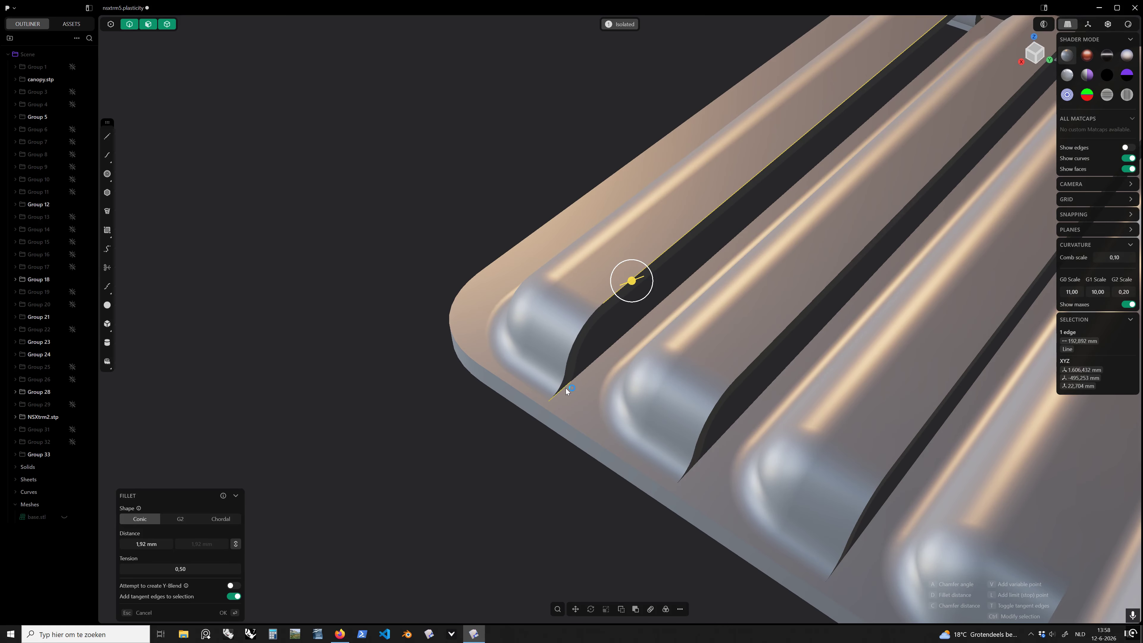
{"action": "middle_click_drag", "start_coordinate": [596, 381], "coordinate": [627, 347]}
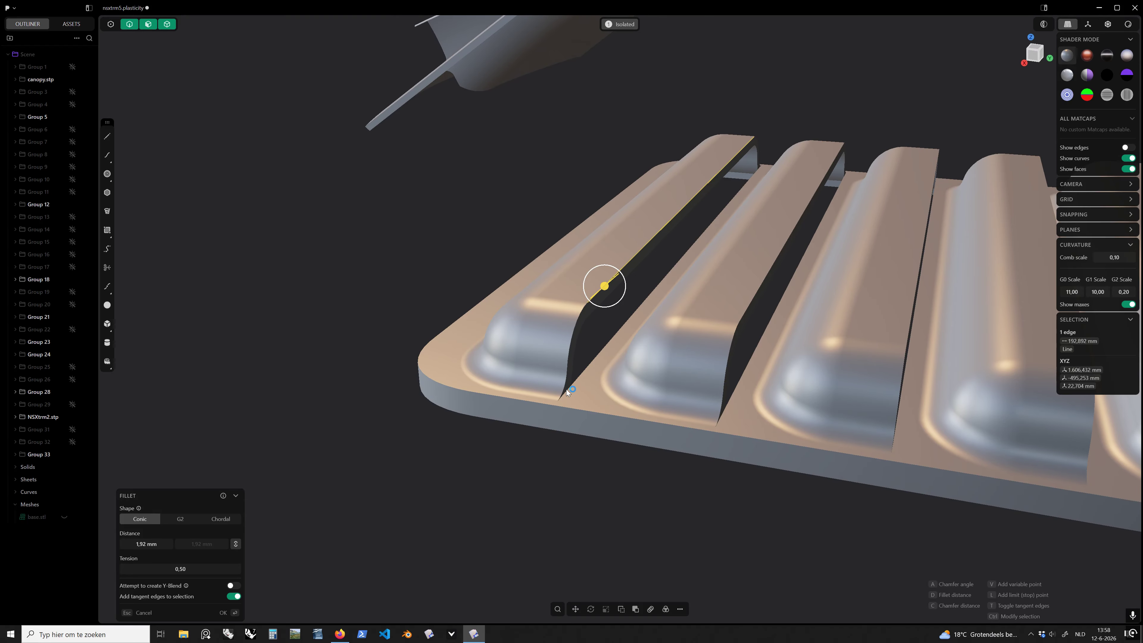
Step: Include the matching open-side edges of the remaining nine ribs in the fillet and apply it
{"action": "scroll", "coordinate": [655, 373], "scroll_direction": "down", "scroll_amount": 3}
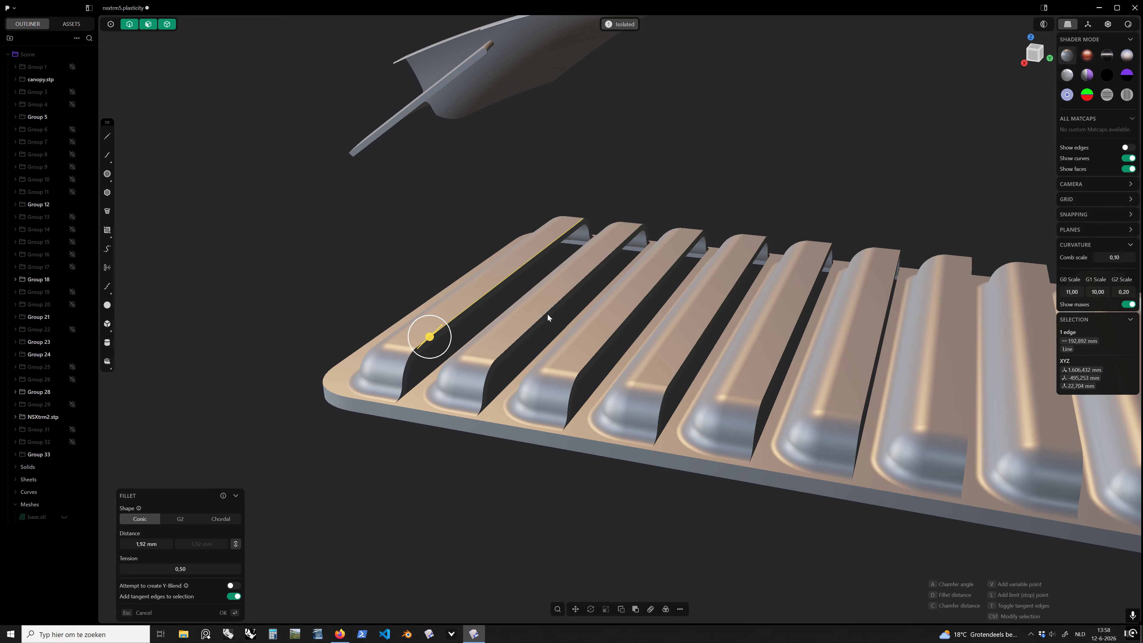
{"action": "left_click", "coordinate": [630, 314]}
{"action": "middle_click_drag", "start_coordinate": [774, 357], "coordinate": [490, 364]}
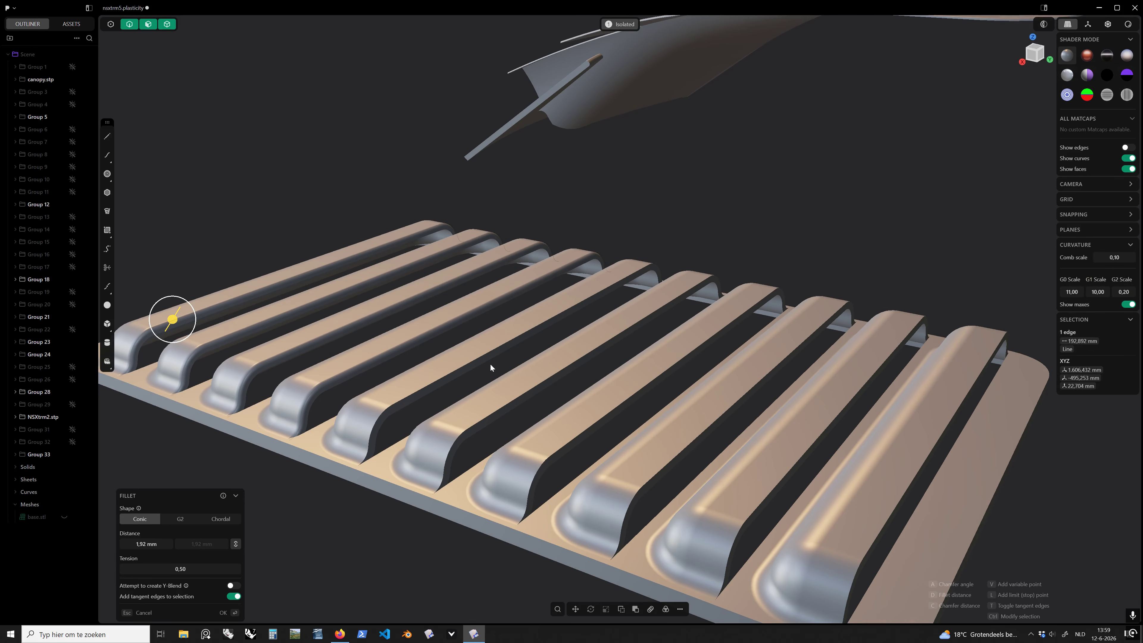
{"action": "left_click", "coordinate": [537, 384]}
{"action": "left_click", "coordinate": [620, 404]}
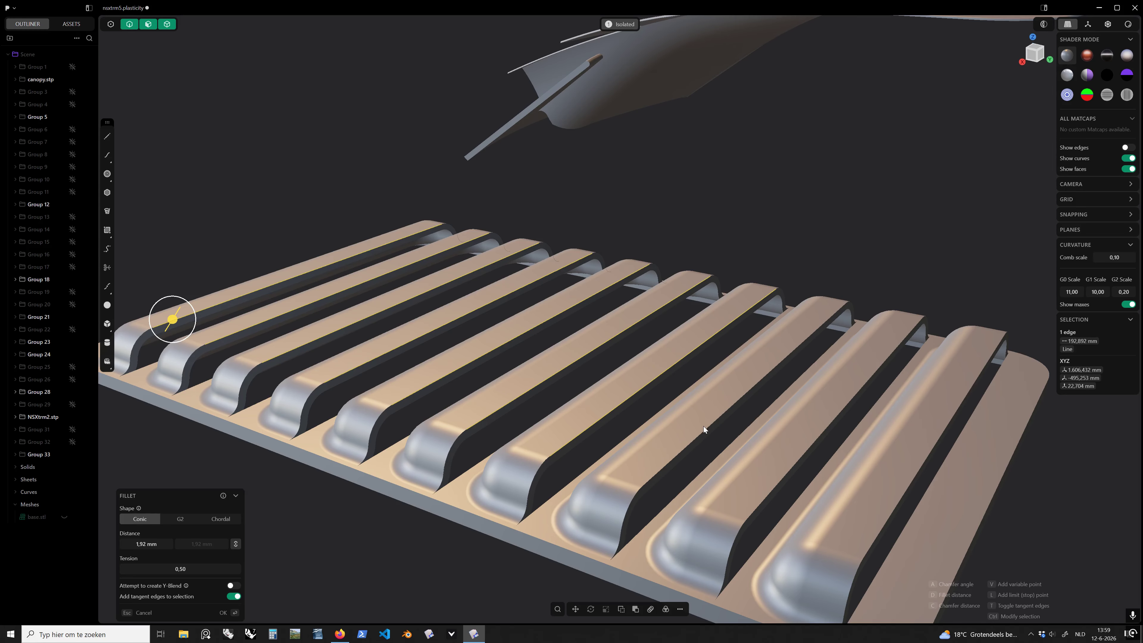
{"action": "left_click", "coordinate": [750, 434]}
{"action": "left_click", "coordinate": [811, 443]}
{"action": "left_click", "coordinate": [921, 464]}
{"action": "middle_click_drag", "start_coordinate": [842, 414], "coordinate": [766, 369]}
{"action": "scroll", "coordinate": [763, 363], "scroll_direction": "down", "scroll_amount": 2}
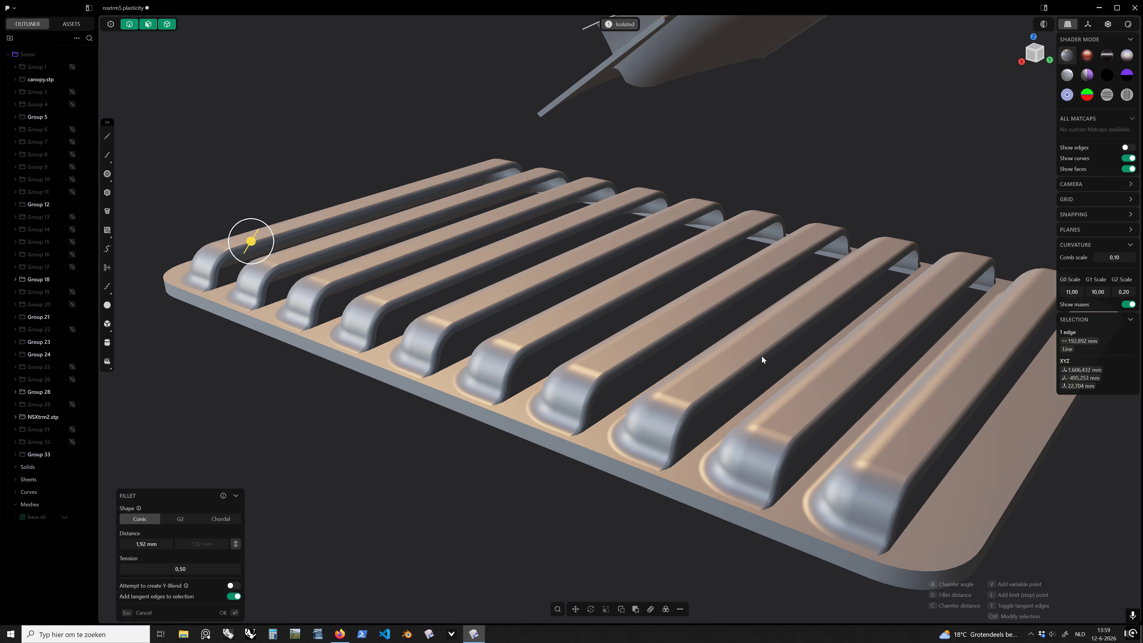
{"action": "key", "text": "Return"}
Step: Try to fillet the short vertical corner edge at the foot of the last rib's opening by about 4.13 mm
{"action": "scroll", "coordinate": [673, 450], "scroll_direction": "up", "scroll_amount": 5}
{"action": "scroll", "coordinate": [661, 445], "scroll_direction": "up", "scroll_amount": 2}
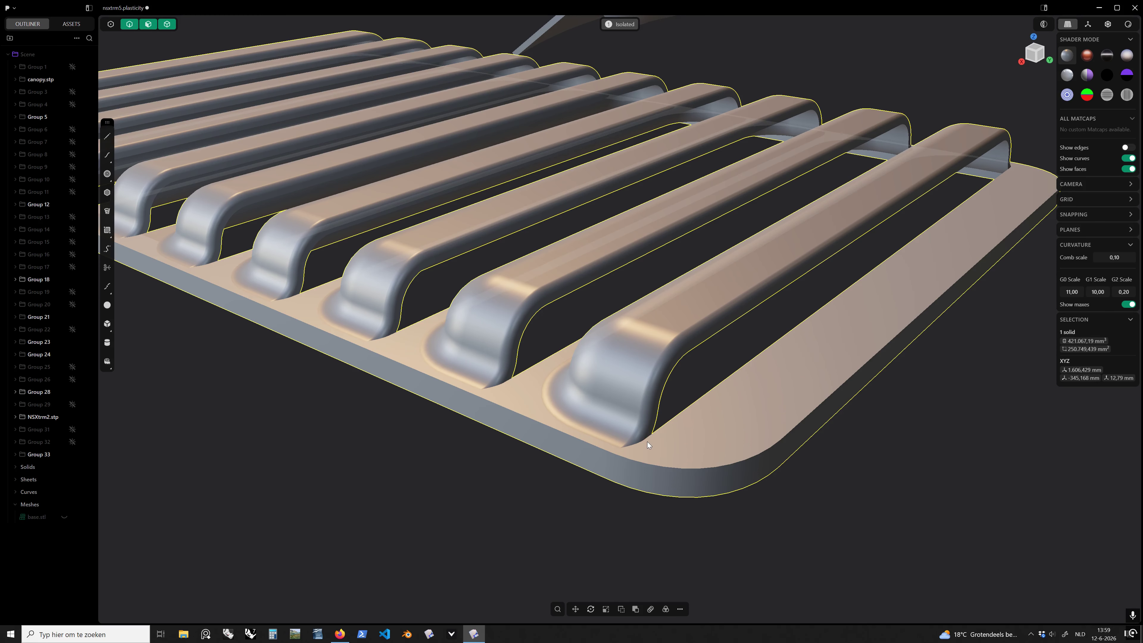
{"action": "left_click", "coordinate": [648, 437]}
{"action": "key", "text": "f"}
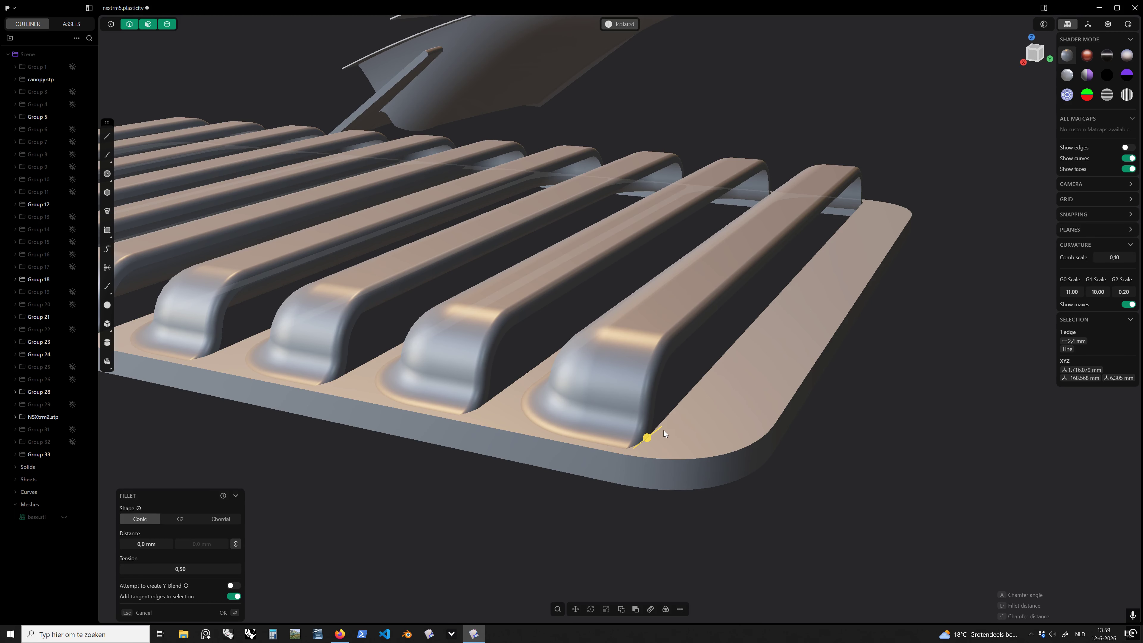
{"action": "left_click_drag", "start_coordinate": [647, 437], "coordinate": [669, 437]}
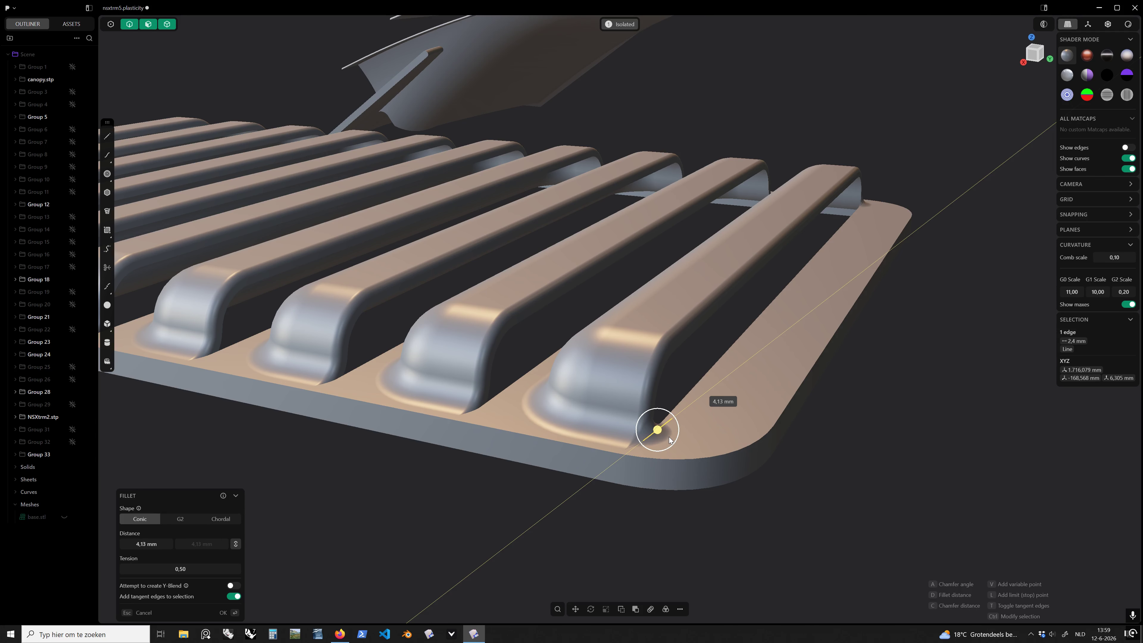
{"action": "middle_click_drag", "start_coordinate": [669, 439], "coordinate": [569, 334]}
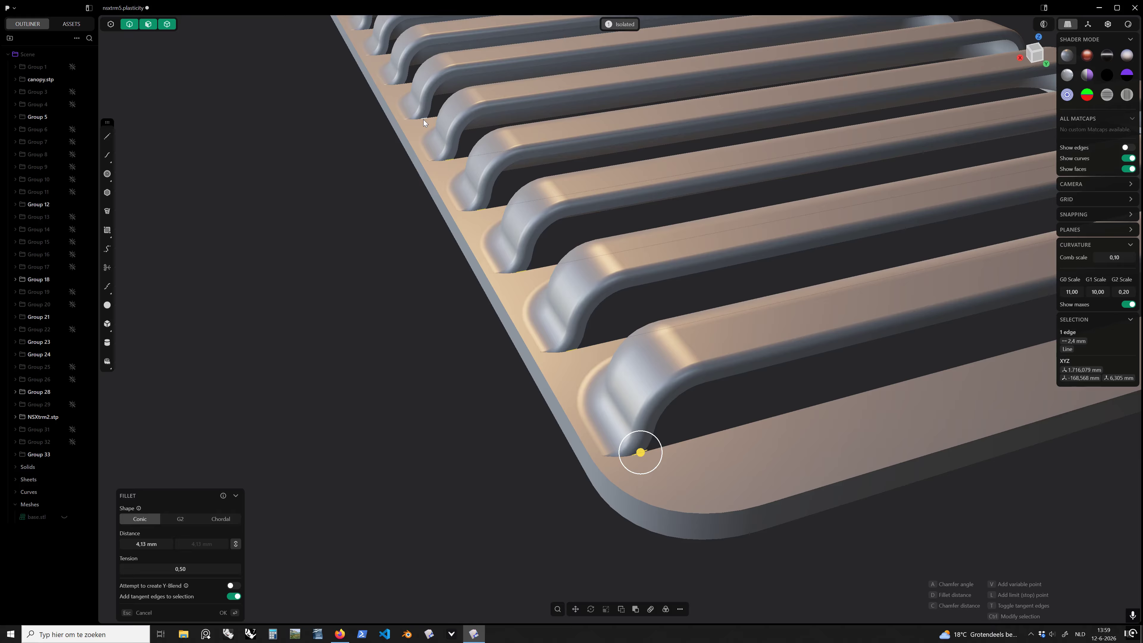
{"action": "middle_click_drag", "start_coordinate": [432, 123], "coordinate": [480, 297]}
{"action": "key", "text": "Escape"}
Step: Try to chamfer the short corner edge at the foot of the first rib's opening by about 1.42 mm
{"action": "scroll", "coordinate": [571, 256], "scroll_direction": "down", "scroll_amount": 10}
{"action": "scroll", "coordinate": [652, 344], "scroll_direction": "down", "scroll_amount": 8}
{"action": "scroll", "coordinate": [535, 363], "scroll_direction": "up", "scroll_amount": 5}
{"action": "middle_click_drag", "start_coordinate": [535, 364], "coordinate": [539, 295]}
{"action": "scroll", "coordinate": [481, 348], "scroll_direction": "up", "scroll_amount": 3}
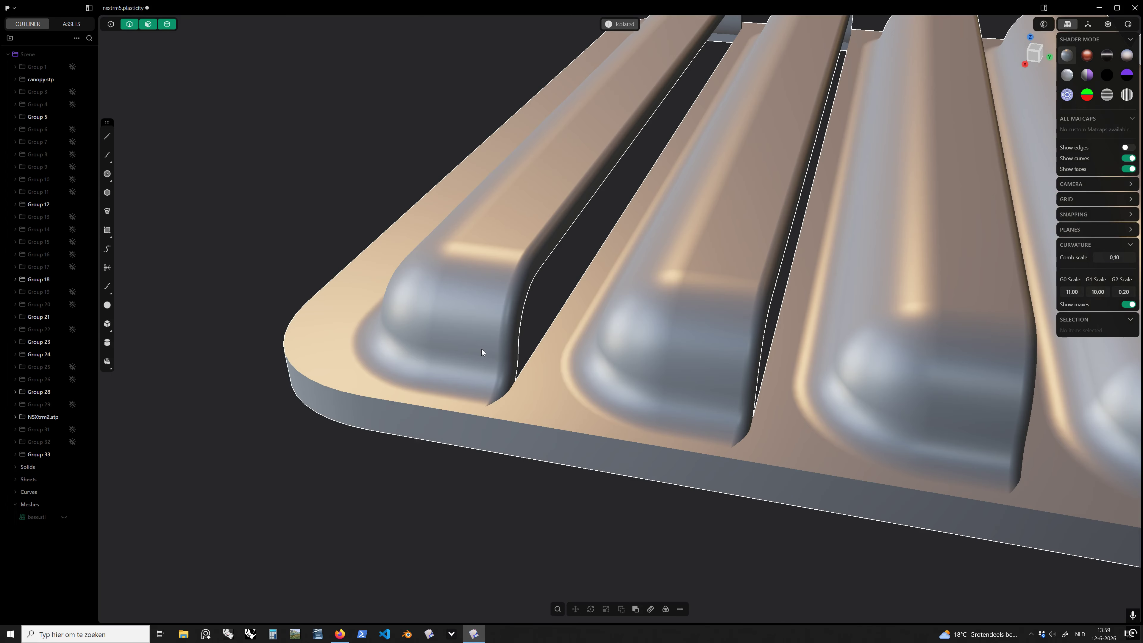
{"action": "left_click", "coordinate": [513, 386]}
{"action": "key", "text": "f"}
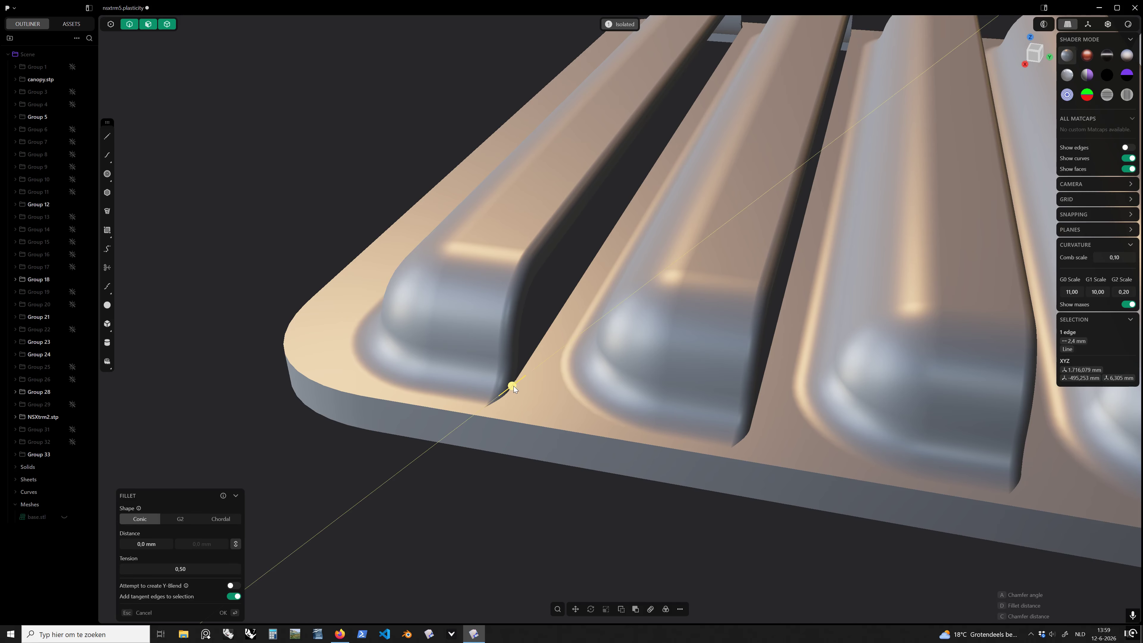
{"action": "key", "text": "c"}
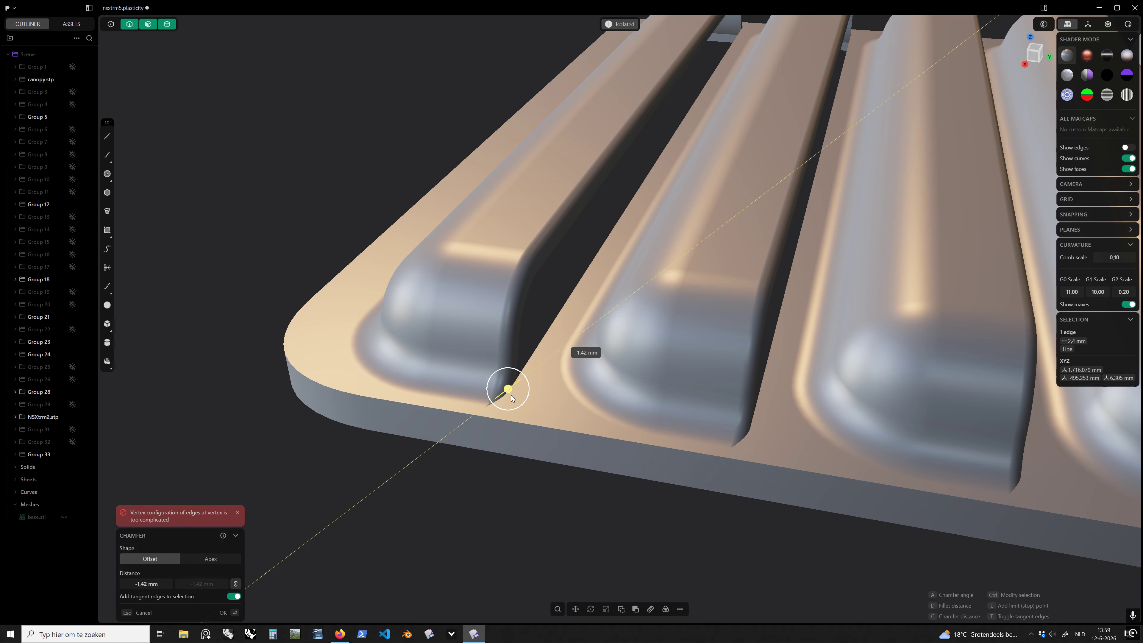
{"action": "middle_click_drag", "start_coordinate": [530, 384], "coordinate": [524, 381]}
{"action": "key", "text": "Escape"}
Step: Try to fillet the small intersection edge at the first rib's foot by about 1 mm
{"action": "left_click", "coordinate": [504, 397]}
{"action": "key", "text": "f"}
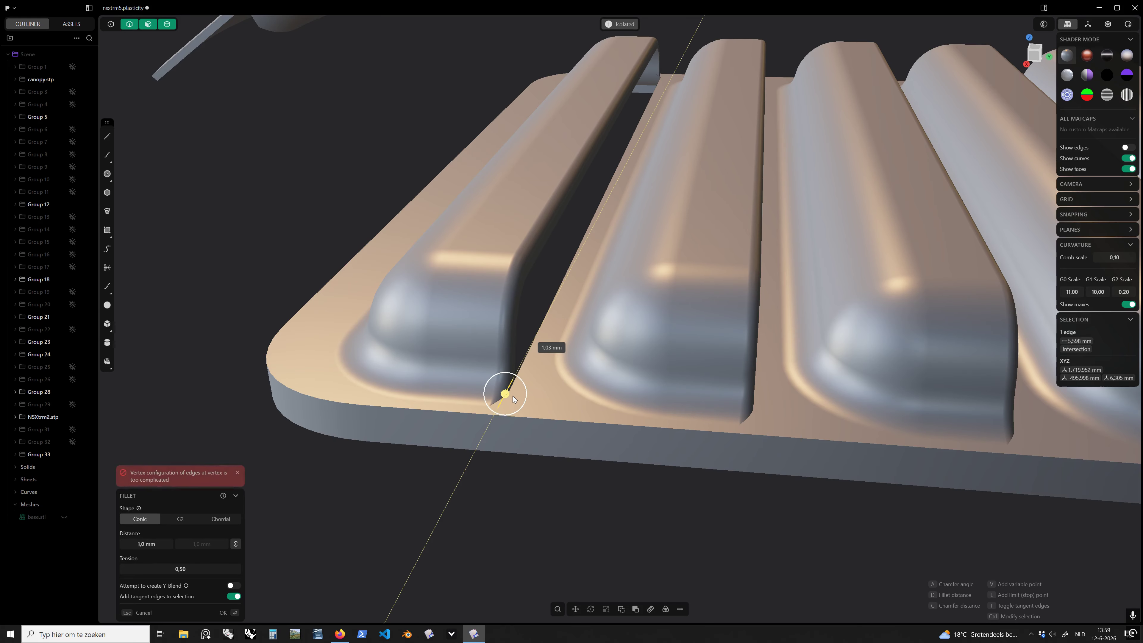
{"action": "key", "text": "Escape"}
Step: Try a small fillet and a chamfer of about 1.17 mm on the first rib's short corner edge
{"action": "scroll", "coordinate": [520, 384], "scroll_direction": "up", "scroll_amount": 10}
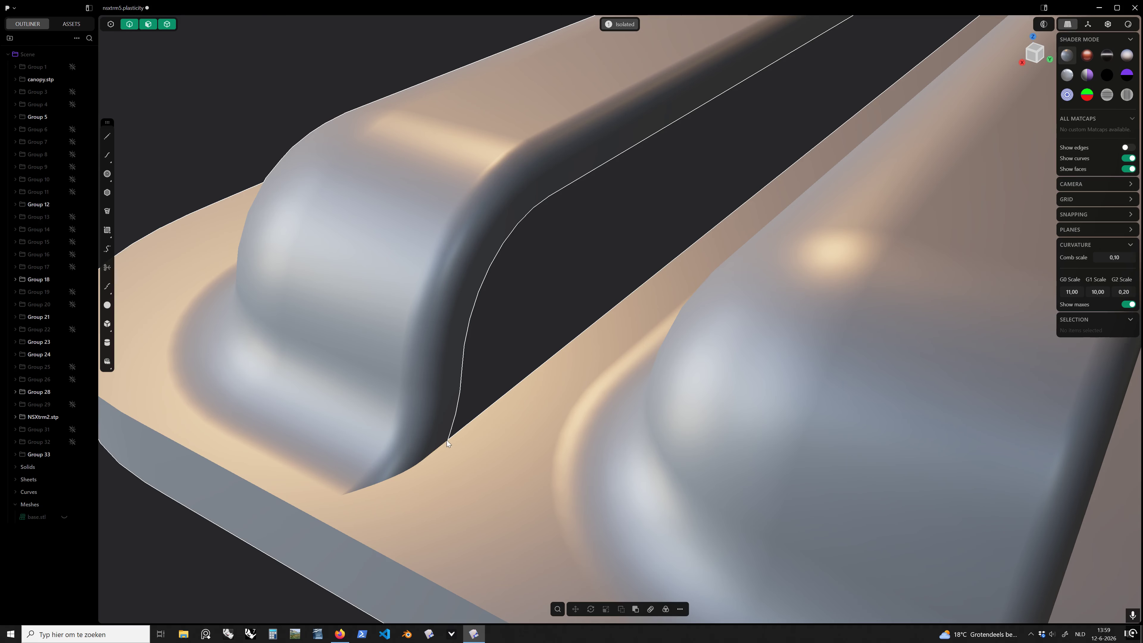
{"action": "left_click", "coordinate": [442, 446]}
{"action": "key", "text": "f"}
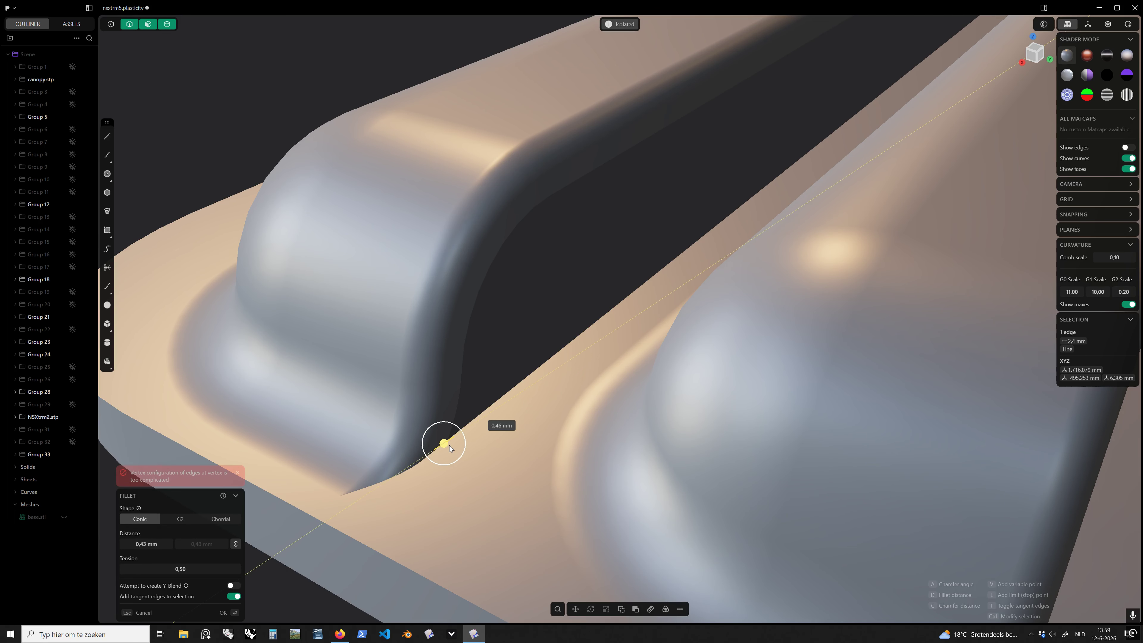
{"action": "scroll", "coordinate": [480, 383], "scroll_direction": "down", "scroll_amount": 5}
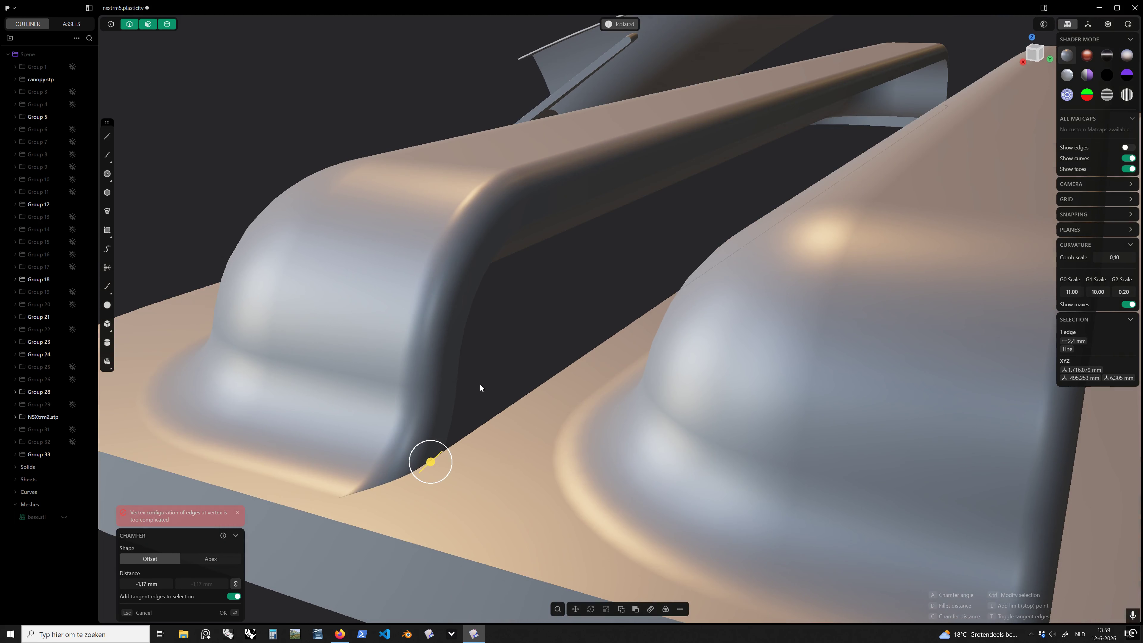
{"action": "key", "text": "Escape"}
Step: Fillet the outer top edge around the plate's rounded perimeter
{"action": "scroll", "coordinate": [511, 341], "scroll_direction": "down", "scroll_amount": 5}
{"action": "middle_click_drag", "start_coordinate": [502, 341], "coordinate": [327, 395]}
{"action": "left_click", "coordinate": [296, 412]}
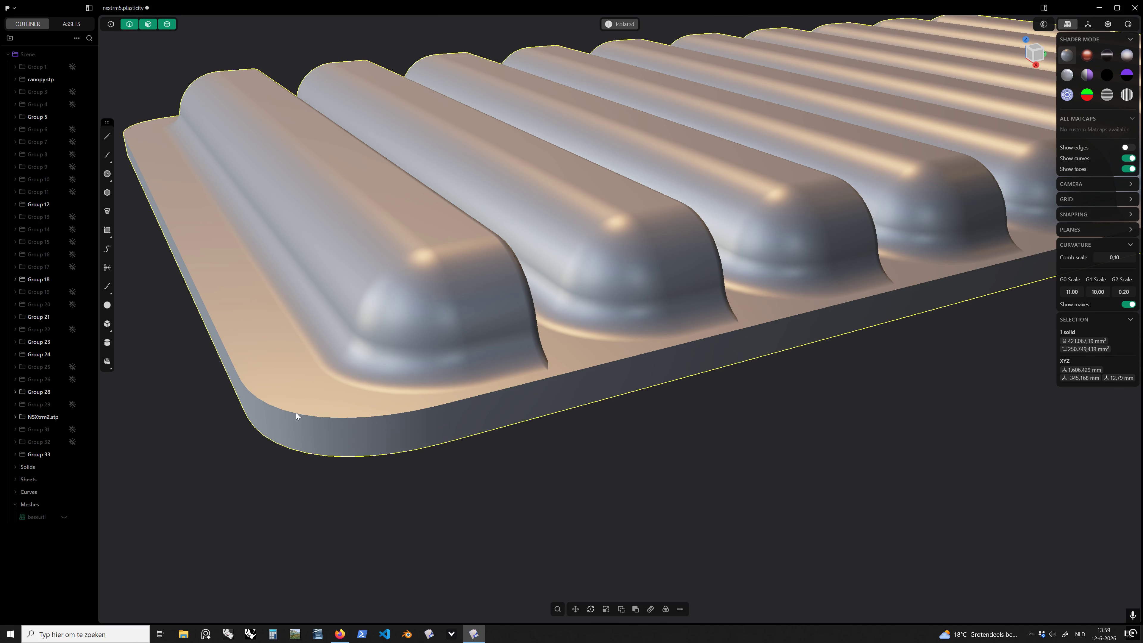
{"action": "key", "text": "f"}
{"action": "left_click_drag", "start_coordinate": [295, 413], "coordinate": [287, 405]}
{"action": "key", "text": "Return"}
{"action": "scroll", "coordinate": [342, 376], "scroll_direction": "down", "scroll_amount": 5}
{"action": "middle_click_drag", "start_coordinate": [342, 376], "coordinate": [538, 272]}
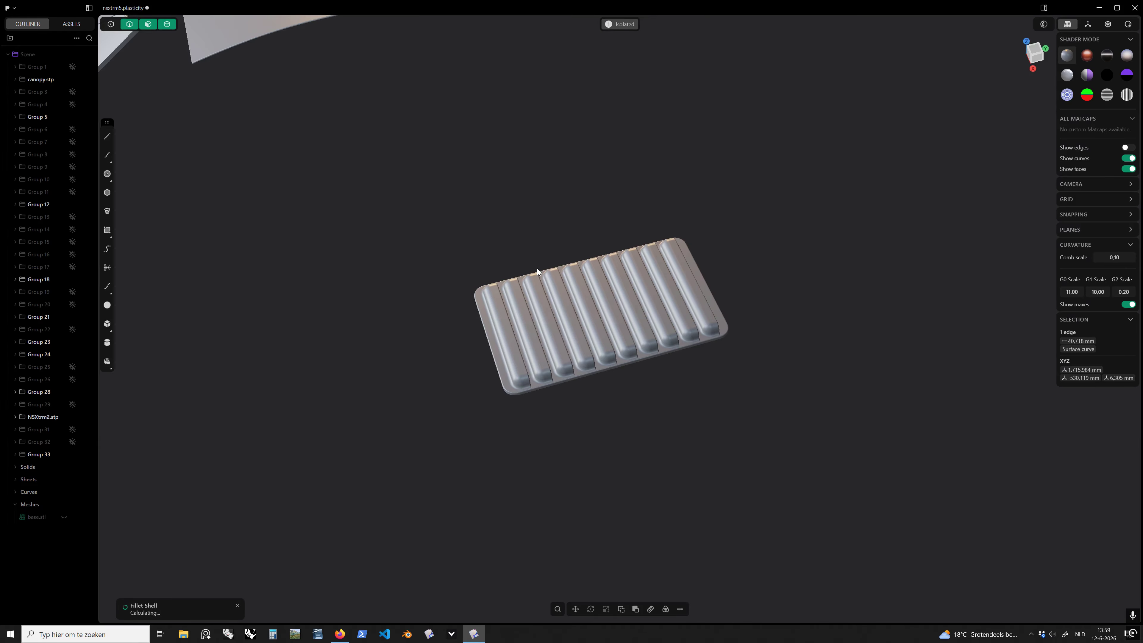
Step: Apply a small conic fillet to the plate's long top outer edge, carrying it along the tangent edges
{"action": "key", "text": "KP_7"}
{"action": "middle_click_drag", "start_coordinate": [600, 388], "coordinate": [597, 327]}
{"action": "scroll", "coordinate": [672, 372], "scroll_direction": "up", "scroll_amount": 3}
{"action": "middle_click_drag", "start_coordinate": [570, 187], "coordinate": [630, 363]}
{"action": "left_click", "coordinate": [635, 359]}
{"action": "left_click", "coordinate": [634, 357]}
{"action": "key", "text": "f"}
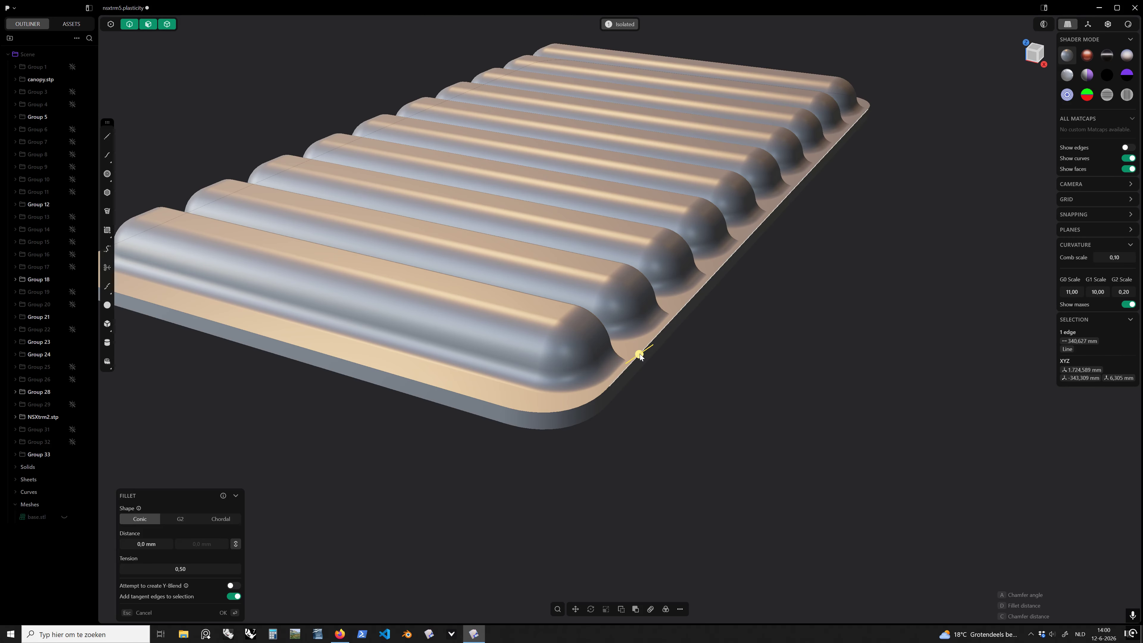
{"action": "left_click_drag", "start_coordinate": [643, 356], "coordinate": [645, 356]}
{"action": "key", "text": "Return"}
Step: Create an untrimmed rectangular sheet from the flat rim face on the underside of the vent plate
{"action": "middle_click_drag", "start_coordinate": [725, 381], "coordinate": [573, 449]}
{"action": "key", "text": "KP_7"}
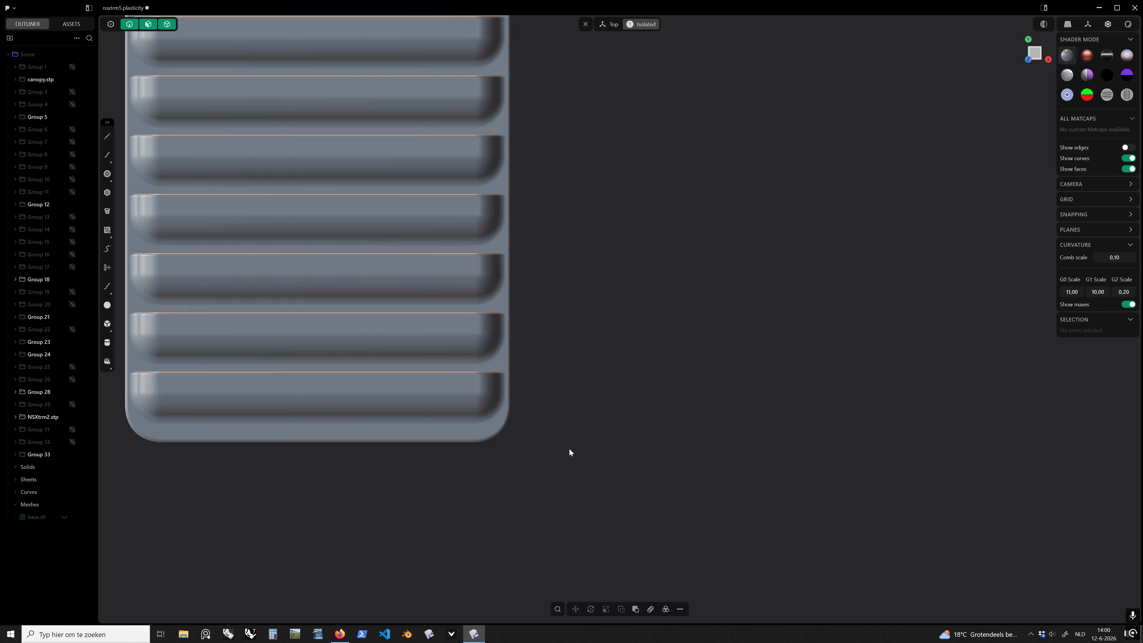
{"action": "scroll", "coordinate": [569, 448], "scroll_direction": "down", "scroll_amount": 6}
{"action": "middle_click_drag", "start_coordinate": [500, 180], "coordinate": [775, 319]}
{"action": "scroll", "coordinate": [760, 307], "scroll_direction": "up", "scroll_amount": 8}
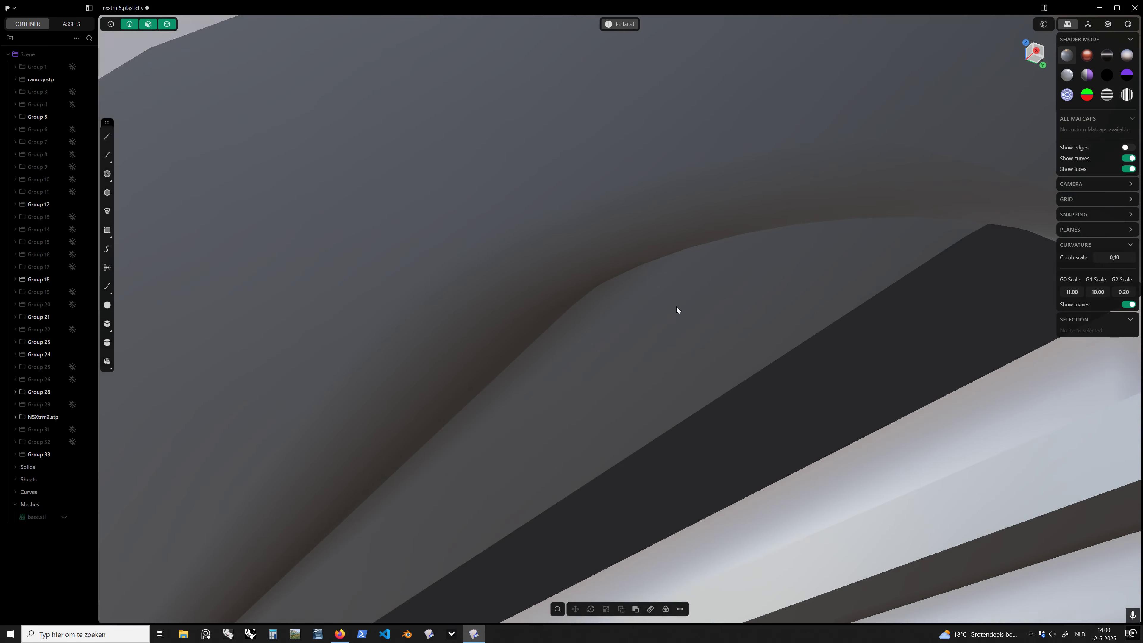
{"action": "scroll", "coordinate": [666, 308], "scroll_direction": "down", "scroll_amount": 6}
{"action": "left_click", "coordinate": [584, 287]}
{"action": "left_click", "coordinate": [588, 282]}
{"action": "key", "text": "g"}
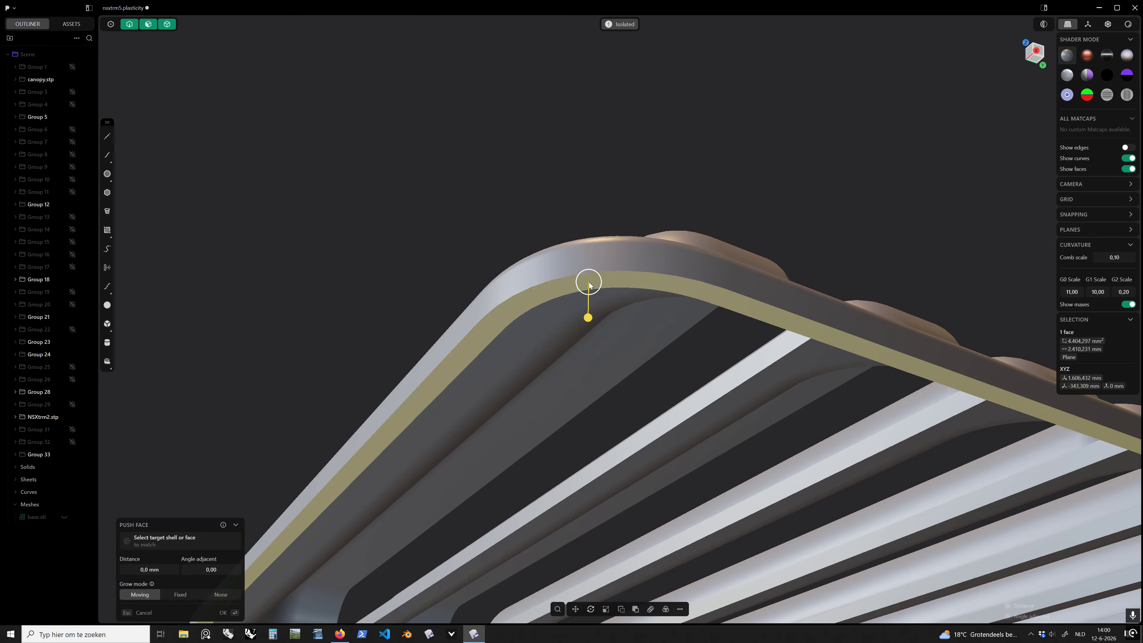
{"action": "scroll", "coordinate": [588, 282], "scroll_direction": "up", "scroll_amount": 3}
{"action": "left_click", "coordinate": [588, 280]}
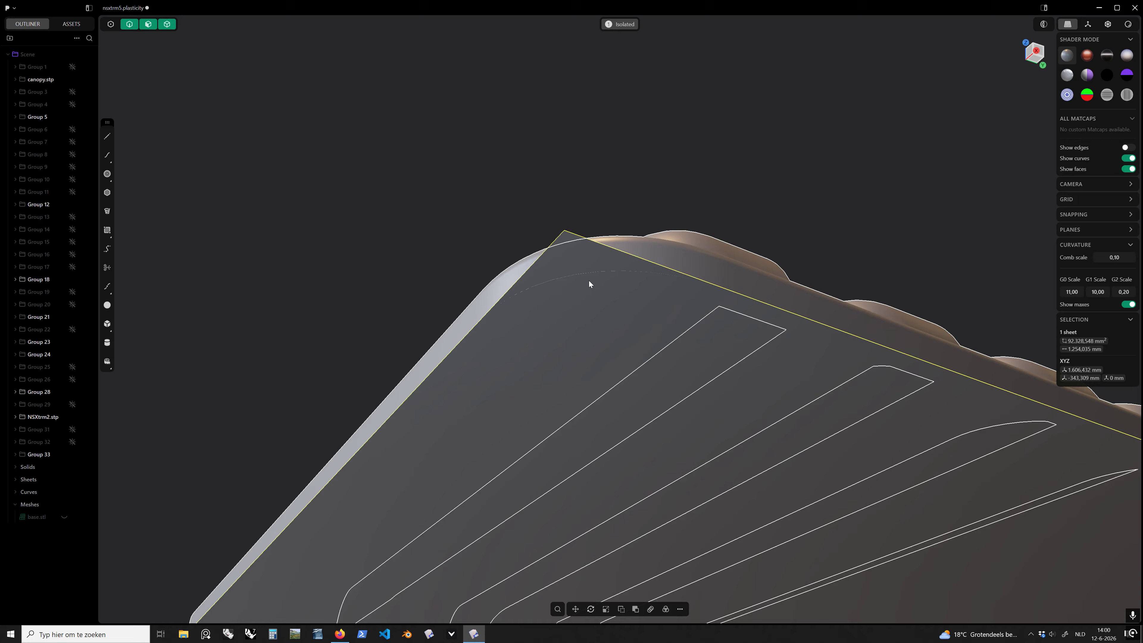
Step: Scale the rectangular base sheet uniformly by about 1.035 so it extends past the vent plate
{"action": "middle_click_drag", "start_coordinate": [589, 280], "coordinate": [611, 452]}
{"action": "scroll", "coordinate": [560, 384], "scroll_direction": "down", "scroll_amount": 5}
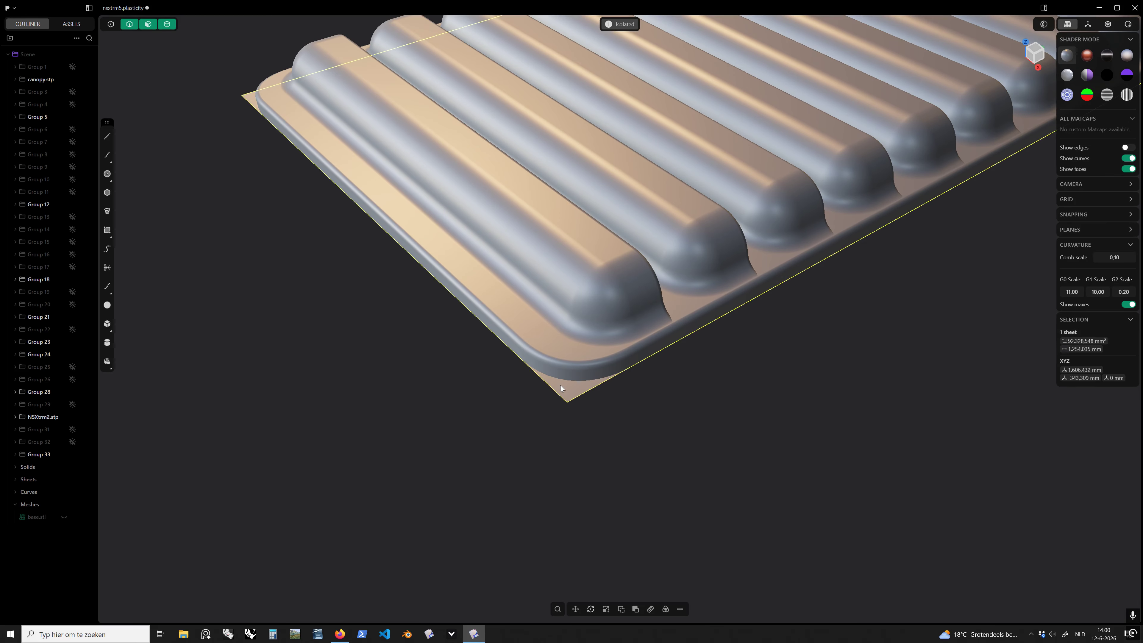
{"action": "middle_click_drag", "start_coordinate": [571, 387], "coordinate": [711, 521], "text": "shift"}
{"action": "key", "text": "s"}
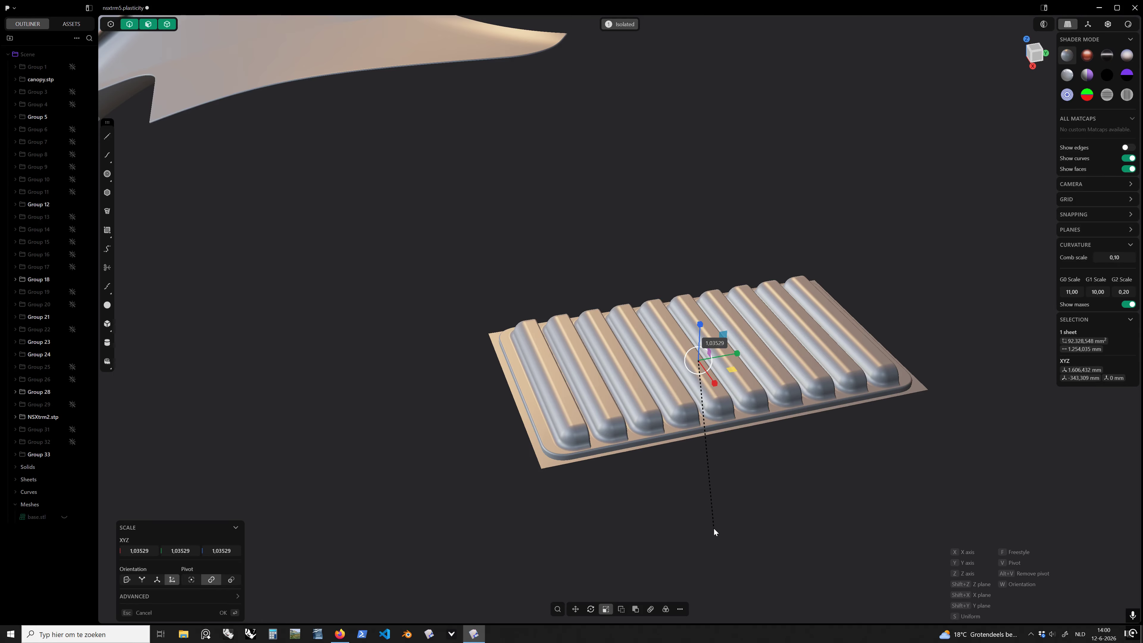
{"action": "left_click", "coordinate": [714, 528]}
Step: Refit the enlarged base sheet's face with degree 5 and one span in both directions
{"action": "middle_click_drag", "start_coordinate": [558, 488], "coordinate": [544, 472]}
{"action": "left_click", "coordinate": [545, 476]}
{"action": "key", "text": "o"}
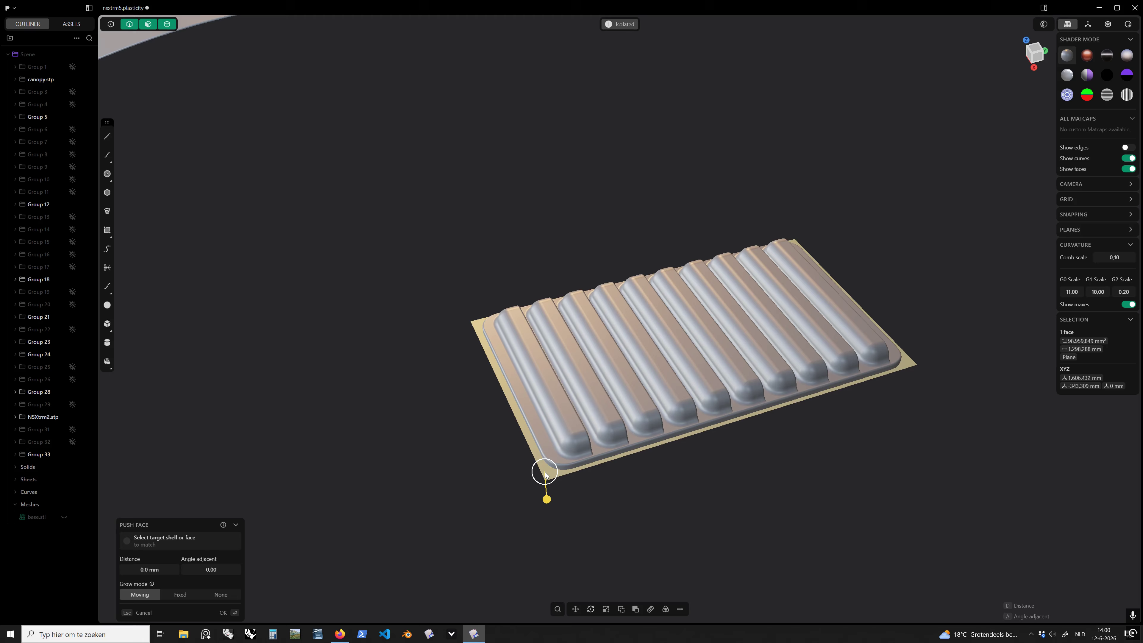
{"action": "key", "text": "shift+r"}
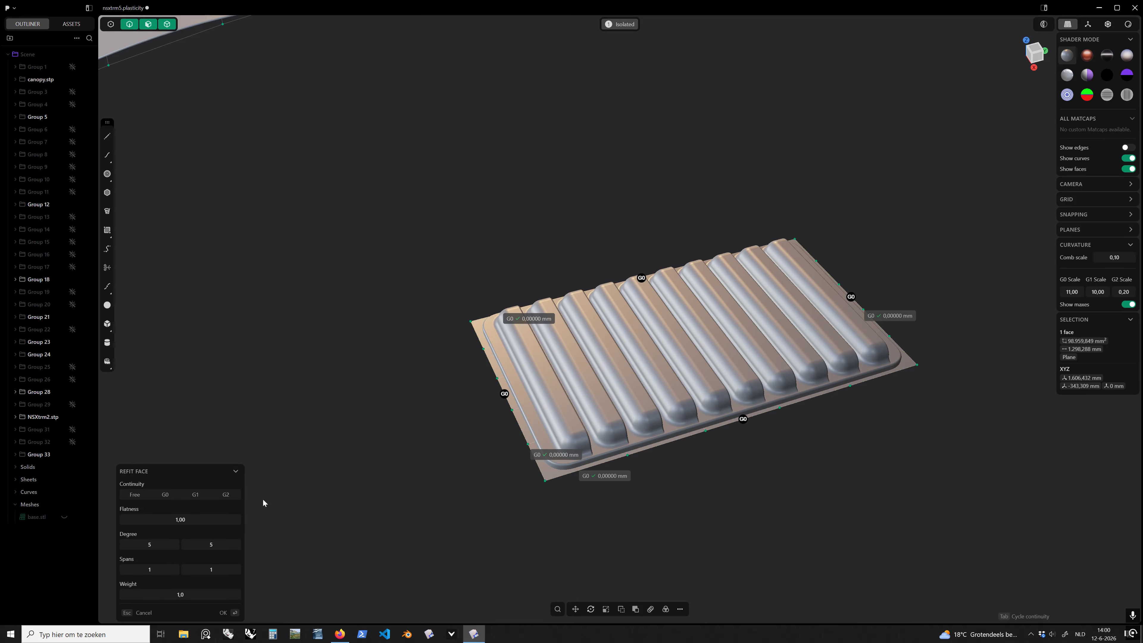
{"action": "key", "text": "Return"}
Step: Draw a closed four-sided line outline over the body's side panel in the top view, about 1,528 mm around
{"action": "middle_click_drag", "start_coordinate": [468, 488], "coordinate": [526, 391]}
{"action": "key", "text": "7"}
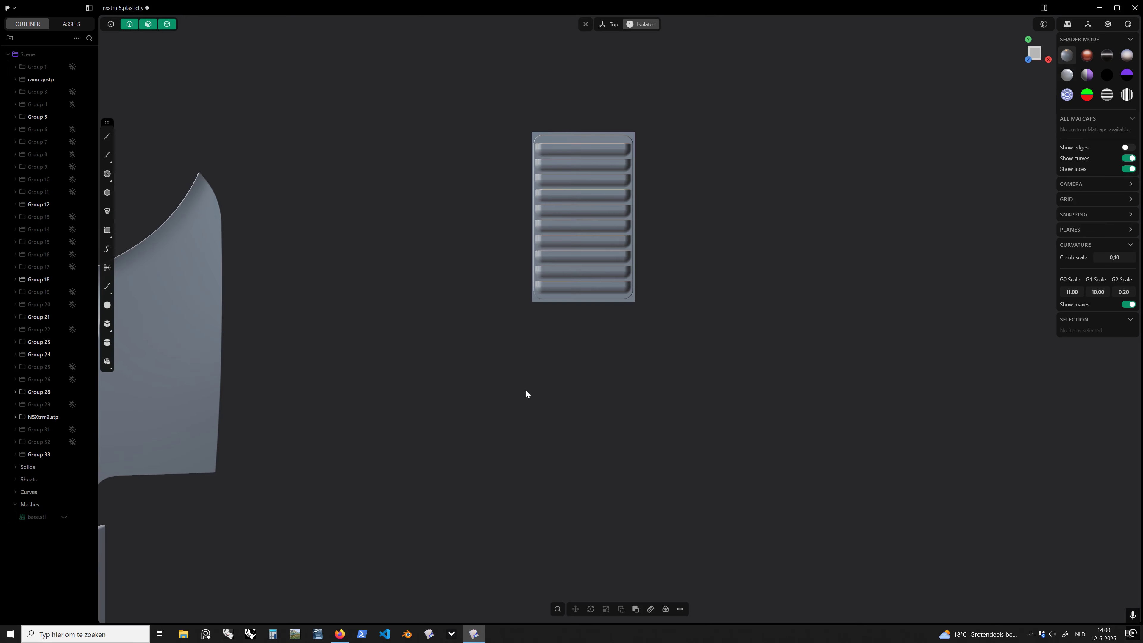
{"action": "scroll", "coordinate": [461, 341], "scroll_direction": "up", "scroll_amount": 4}
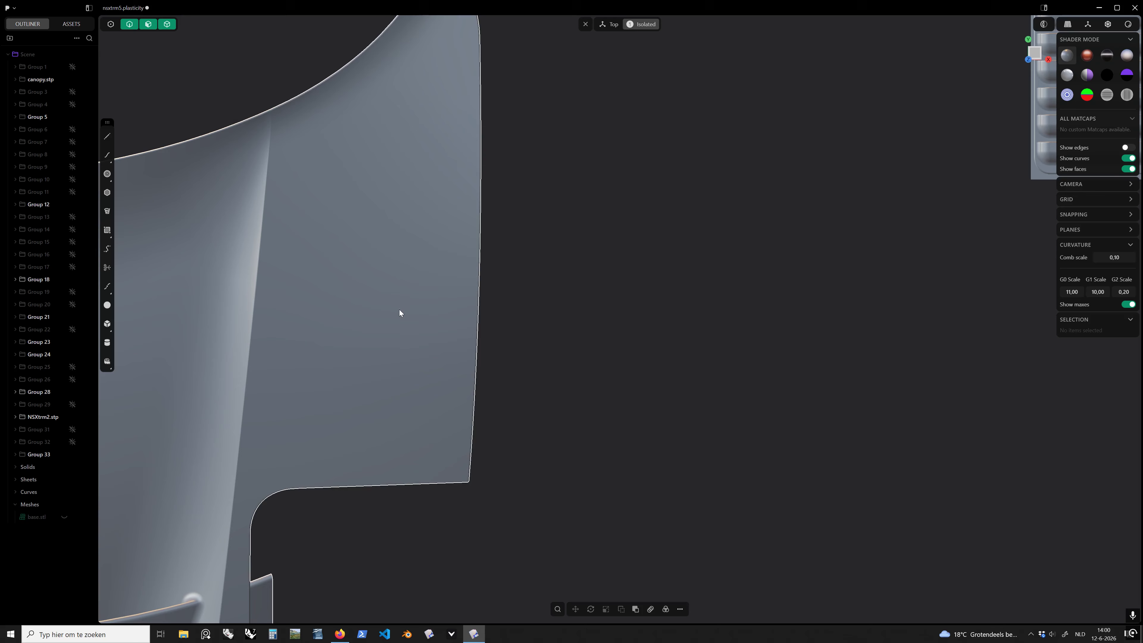
{"action": "left_click", "coordinate": [108, 137]}
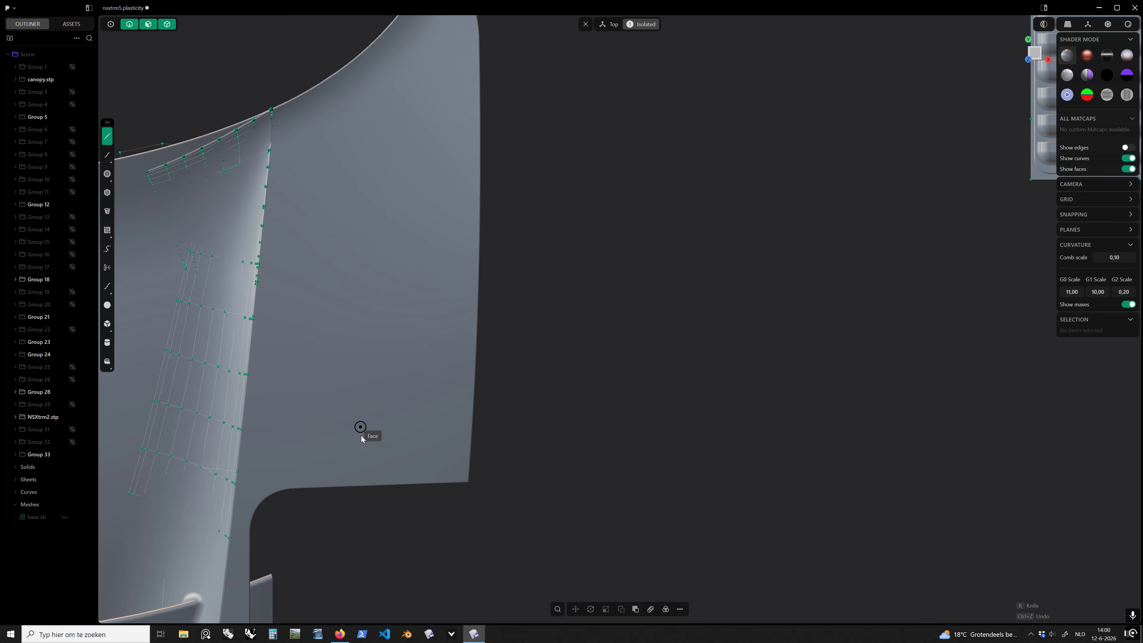
{"action": "left_click", "coordinate": [261, 473]}
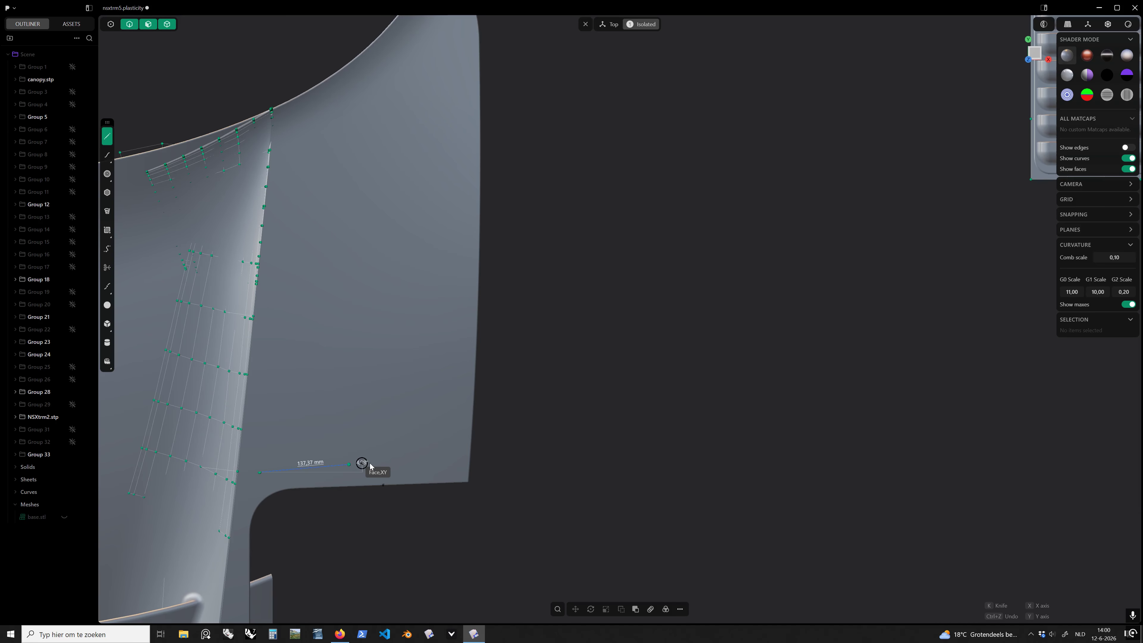
{"action": "left_click", "coordinate": [455, 464]}
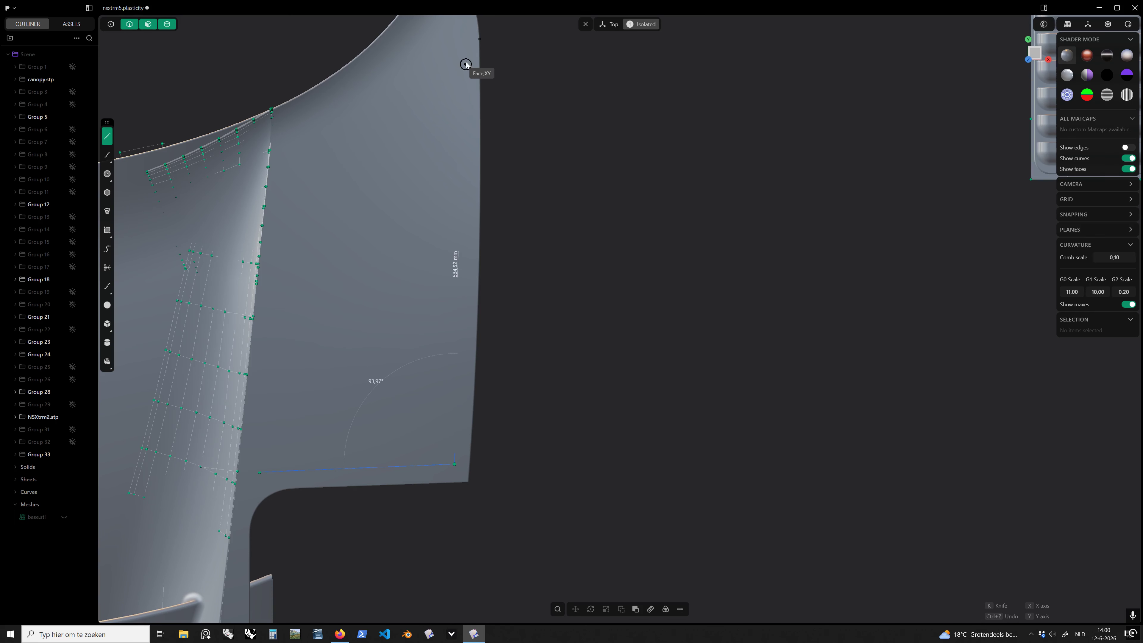
{"action": "left_click", "coordinate": [464, 45]}
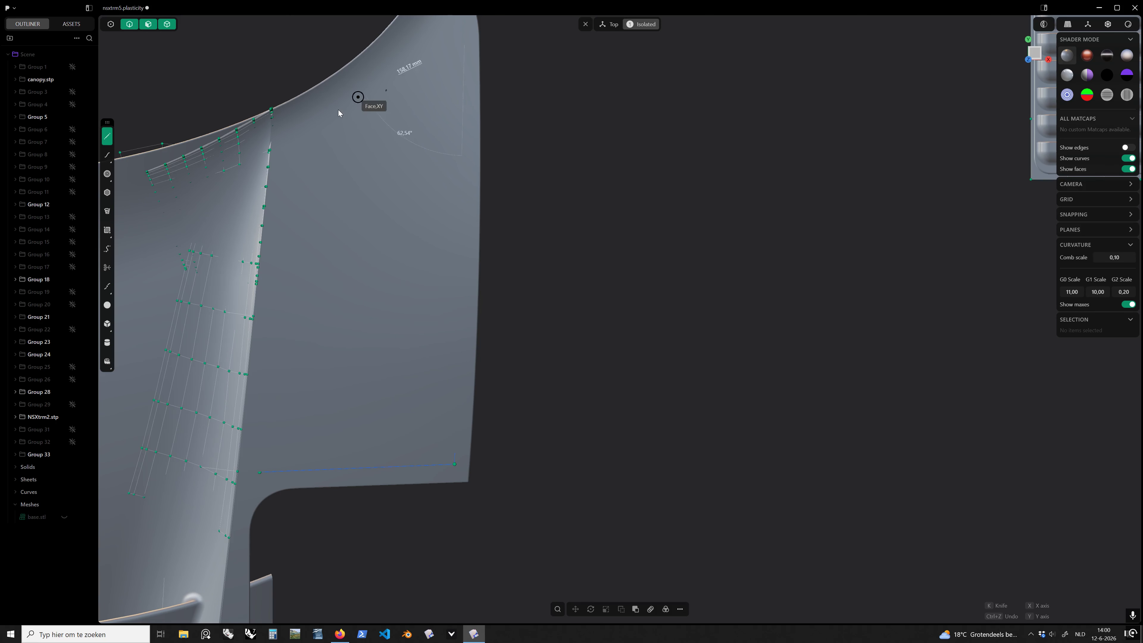
{"action": "left_click", "coordinate": [289, 148]}
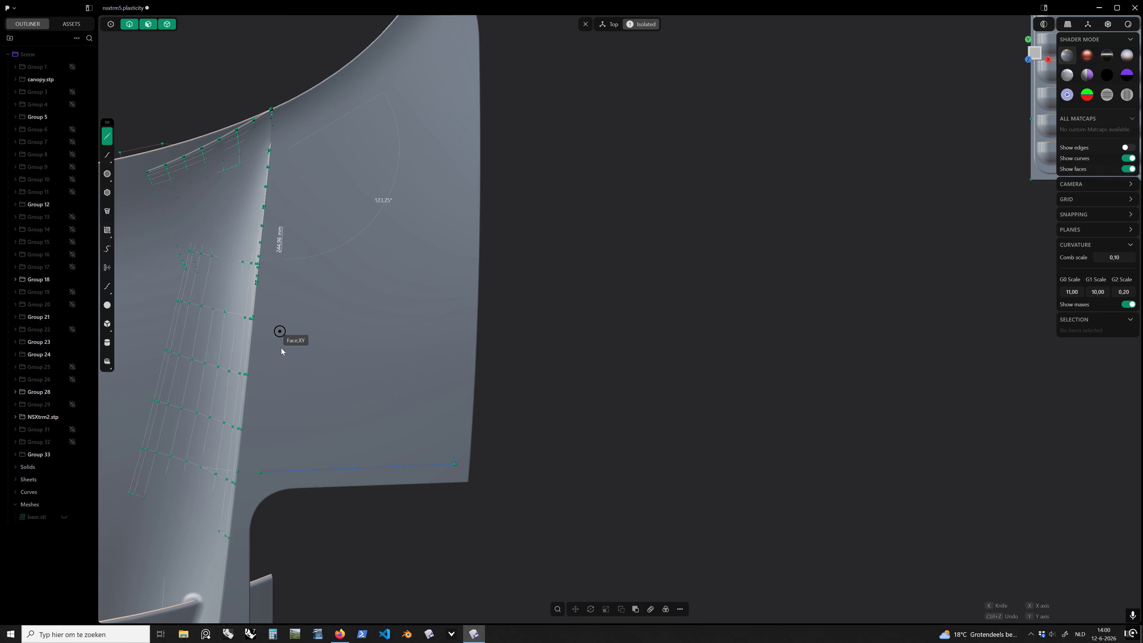
{"action": "left_click", "coordinate": [259, 472]}
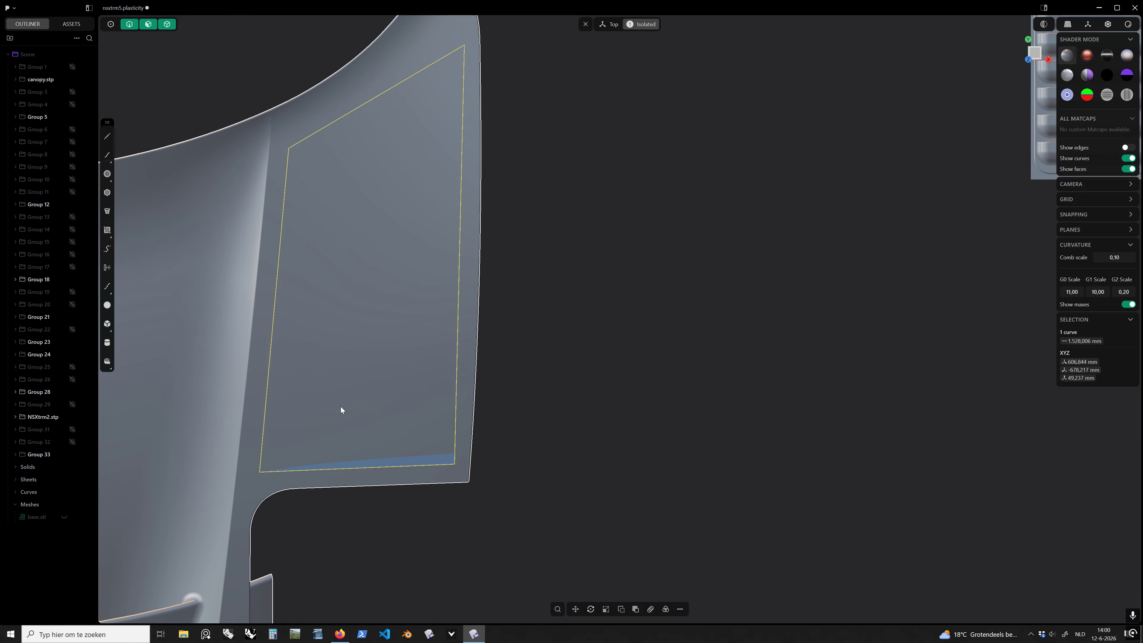
Step: Move the four-sided outline up along the Z axis to a height of about 321 mm, clear of the body panel
{"action": "middle_click_drag", "start_coordinate": [499, 359], "coordinate": [527, 400]}
{"action": "key", "text": "g"}
{"action": "key", "text": "z"}
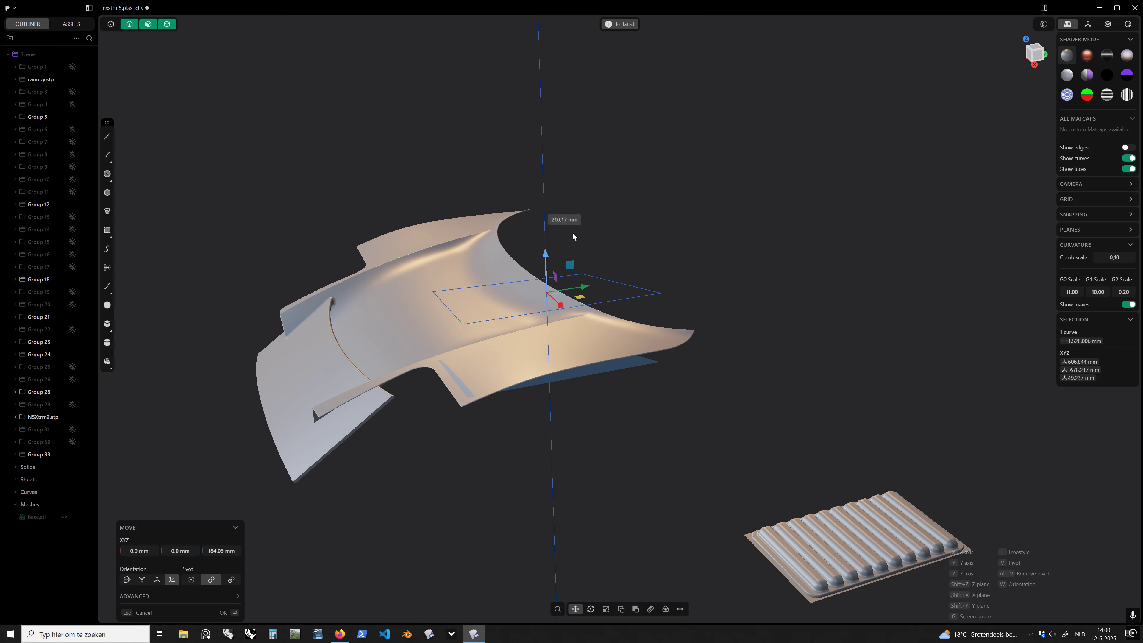
{"action": "left_click", "coordinate": [635, 258]}
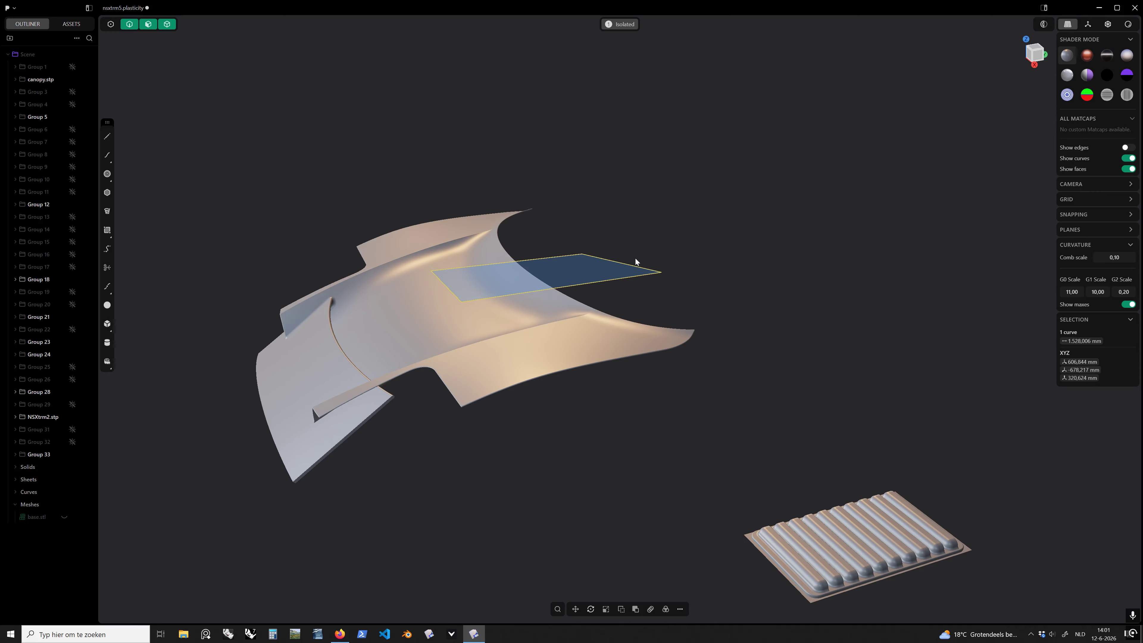
Step: Bow the outline's long outer side by moving its middle control point about 11 mm outward along X
{"action": "middle_click_drag", "start_coordinate": [671, 252], "coordinate": [643, 298]}
{"action": "left_click", "coordinate": [677, 276]}
{"action": "left_click", "coordinate": [648, 280]}
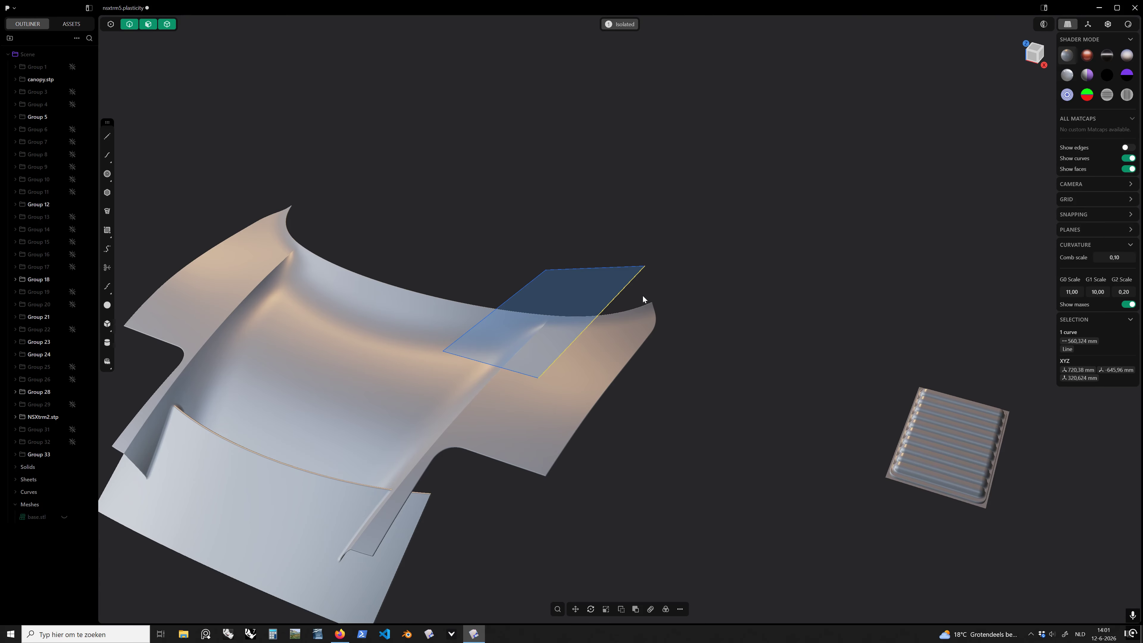
{"action": "key", "text": "1"}
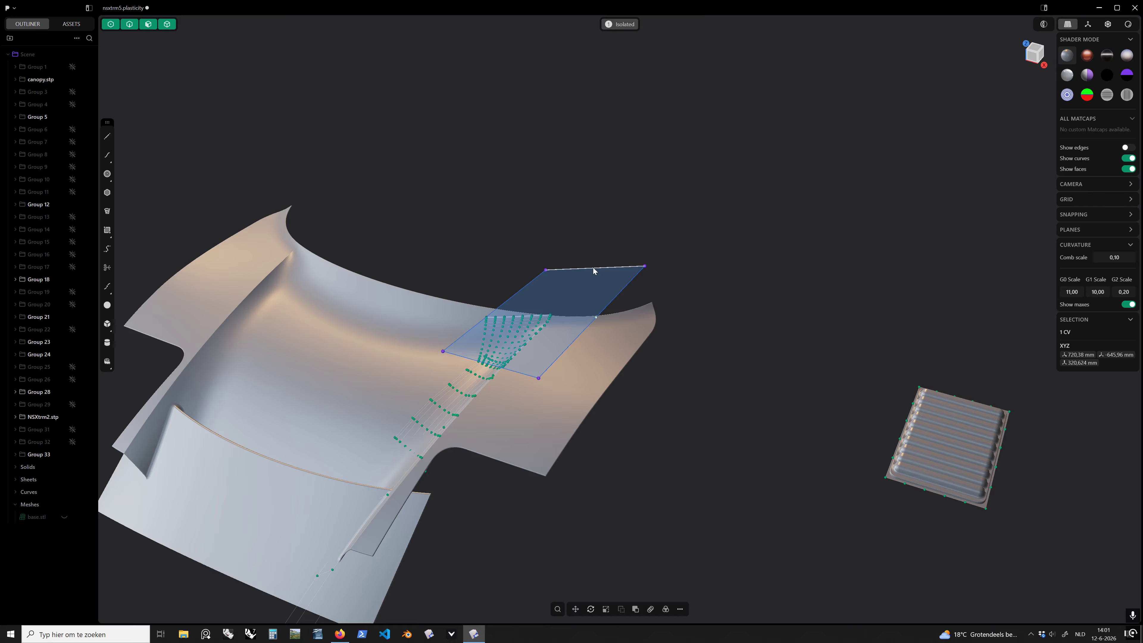
{"action": "key", "text": "KP_7"}
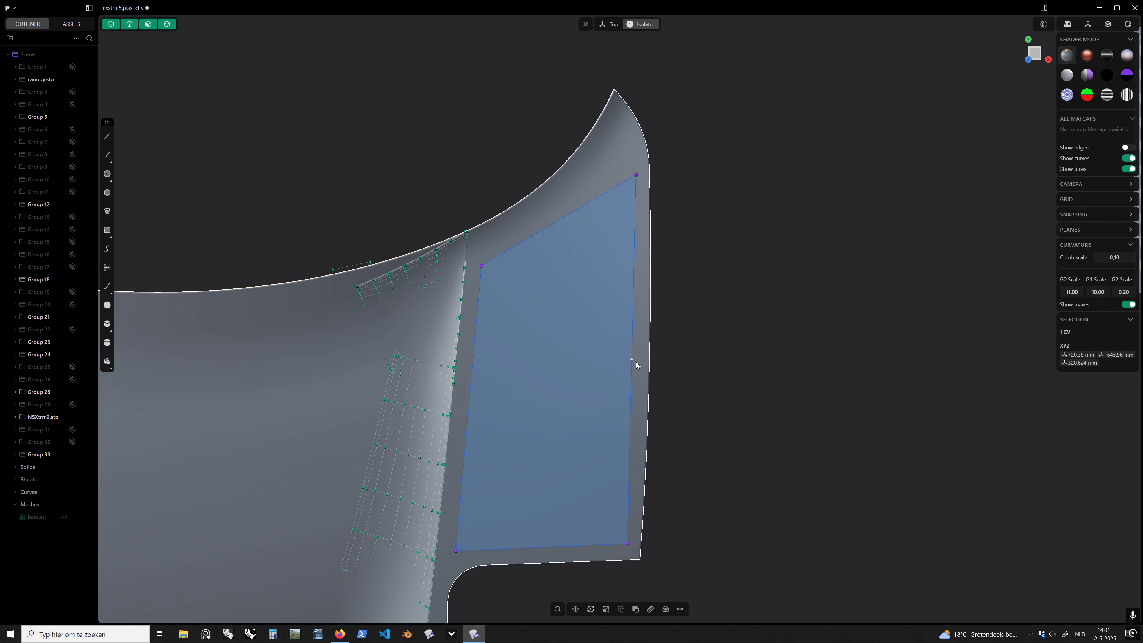
{"action": "key", "text": "g"}
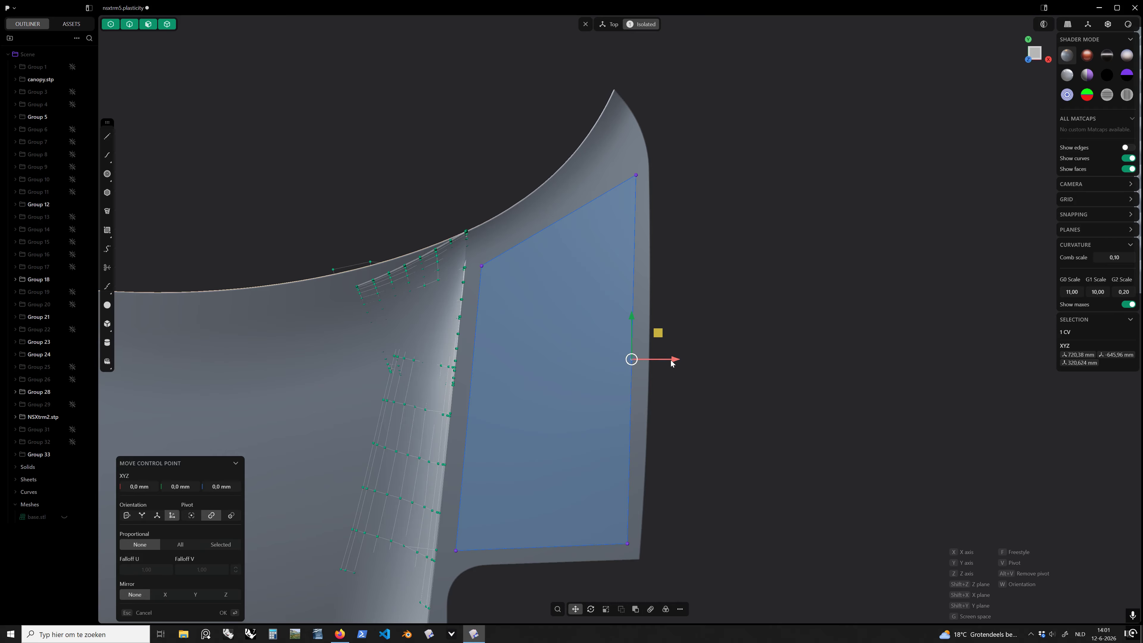
{"action": "left_click_drag", "start_coordinate": [672, 363], "coordinate": [679, 363]}
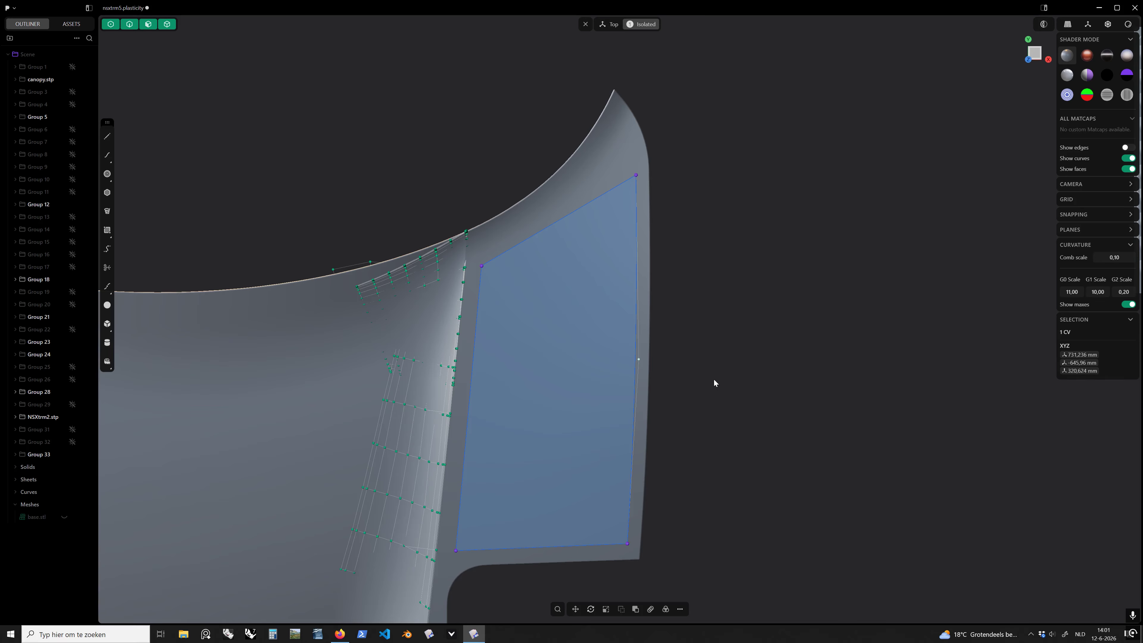
Step: Curve the outline's slanted side inward by moving its middle control point about 18 mm along negative Y
{"action": "left_click", "coordinate": [554, 225]}
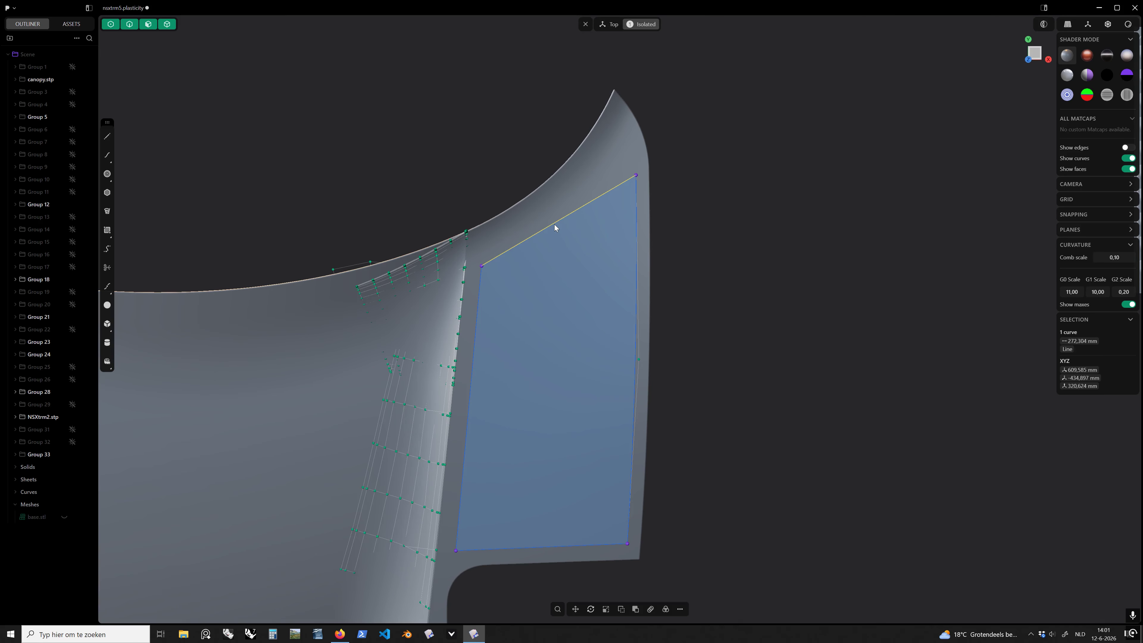
{"action": "left_click", "coordinate": [558, 222]}
{"action": "key", "text": "g"}
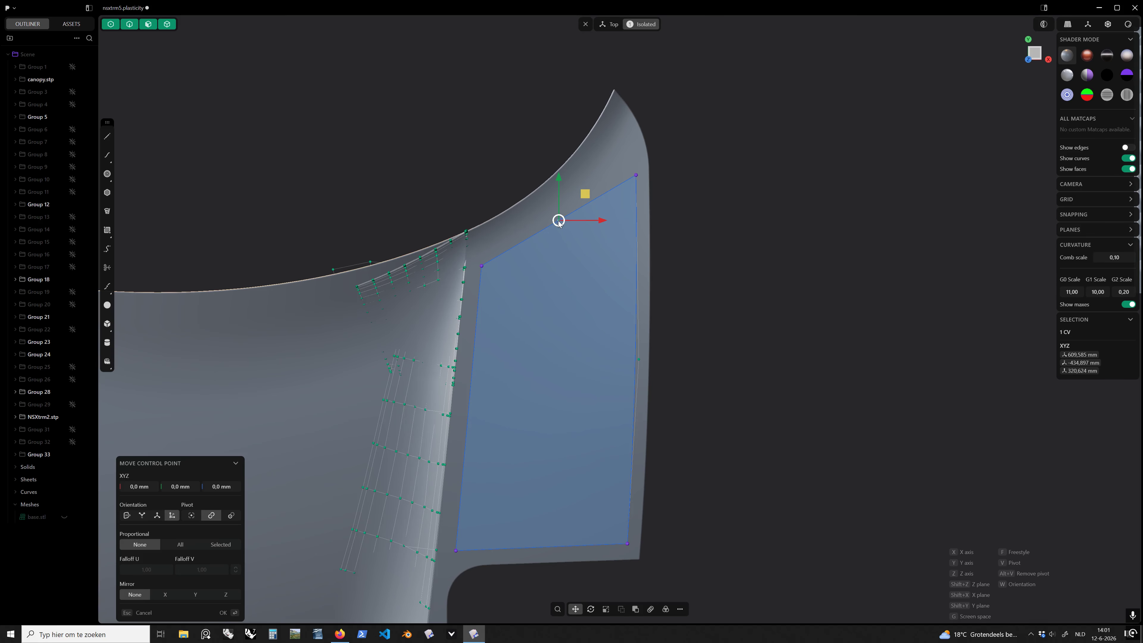
{"action": "left_click", "coordinate": [561, 211]}
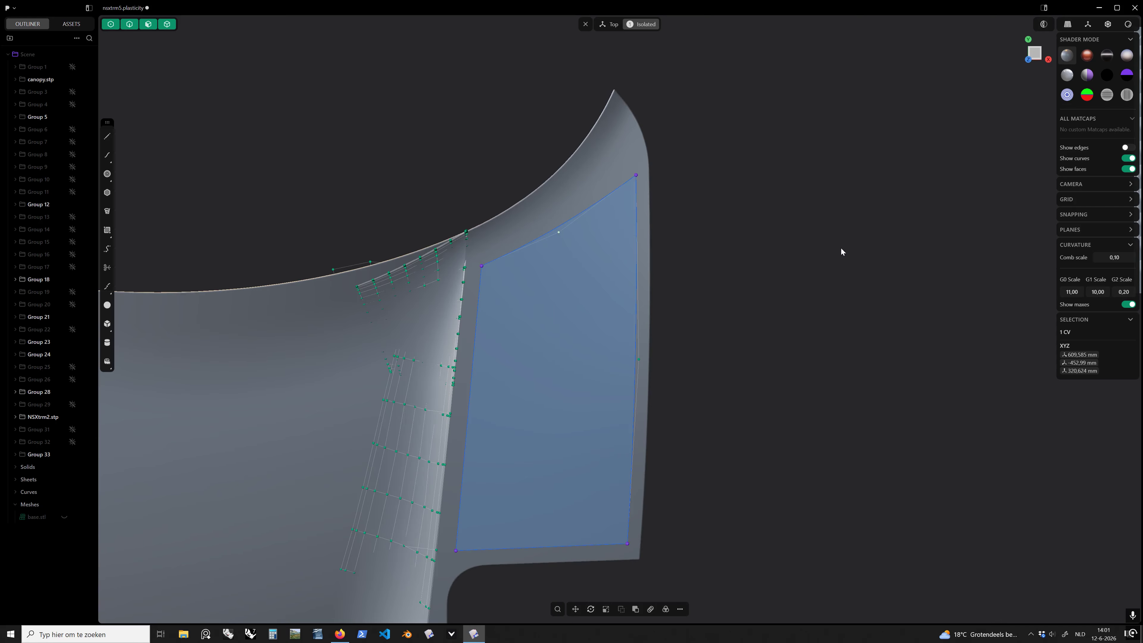
{"action": "left_click", "coordinate": [699, 307]}
Step: Project all four sides of the outline onto the body panel from the top view, using the bidirectional Vector method
{"action": "middle_click_drag", "start_coordinate": [699, 307], "coordinate": [547, 282], "text": "shift"}
{"action": "key", "text": "7"}
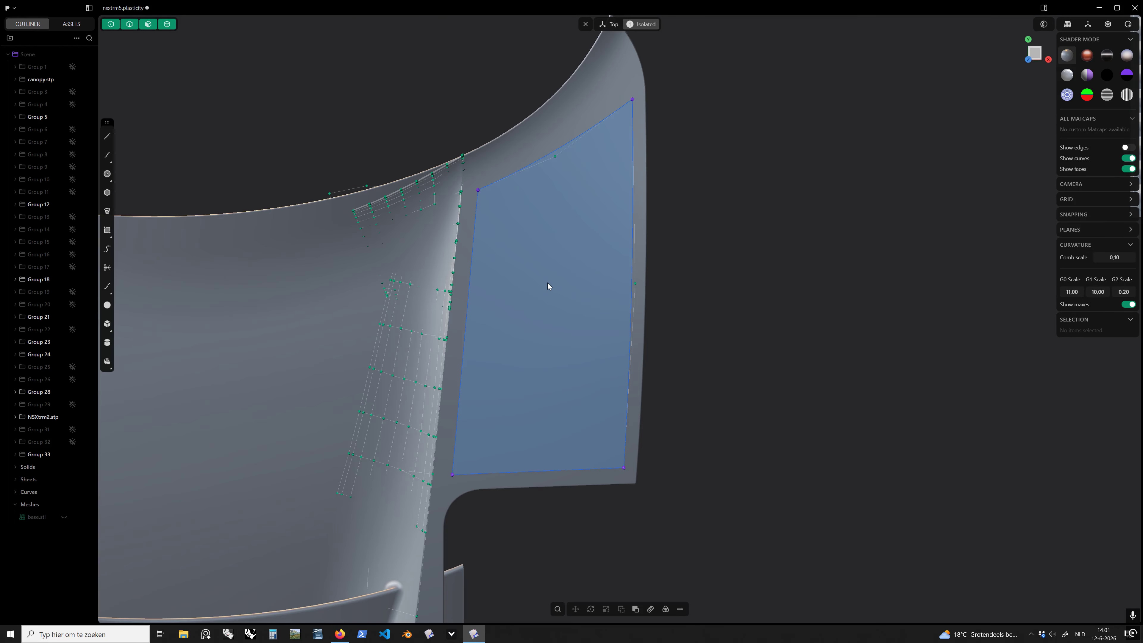
{"action": "left_click", "coordinate": [529, 143]}
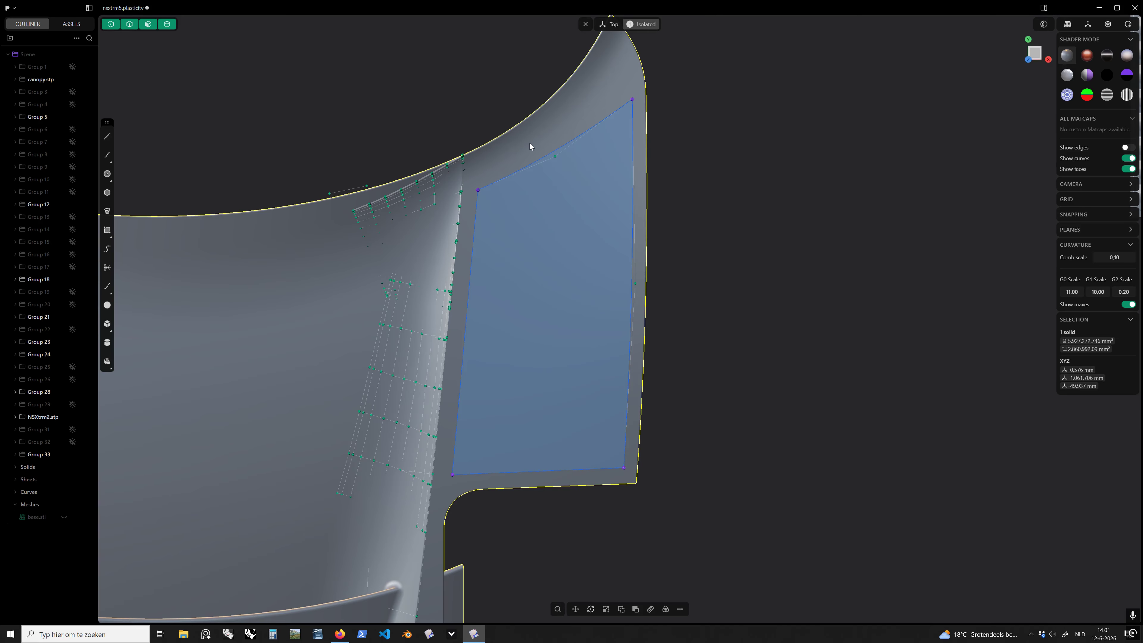
{"action": "right_click", "coordinate": [530, 144]}
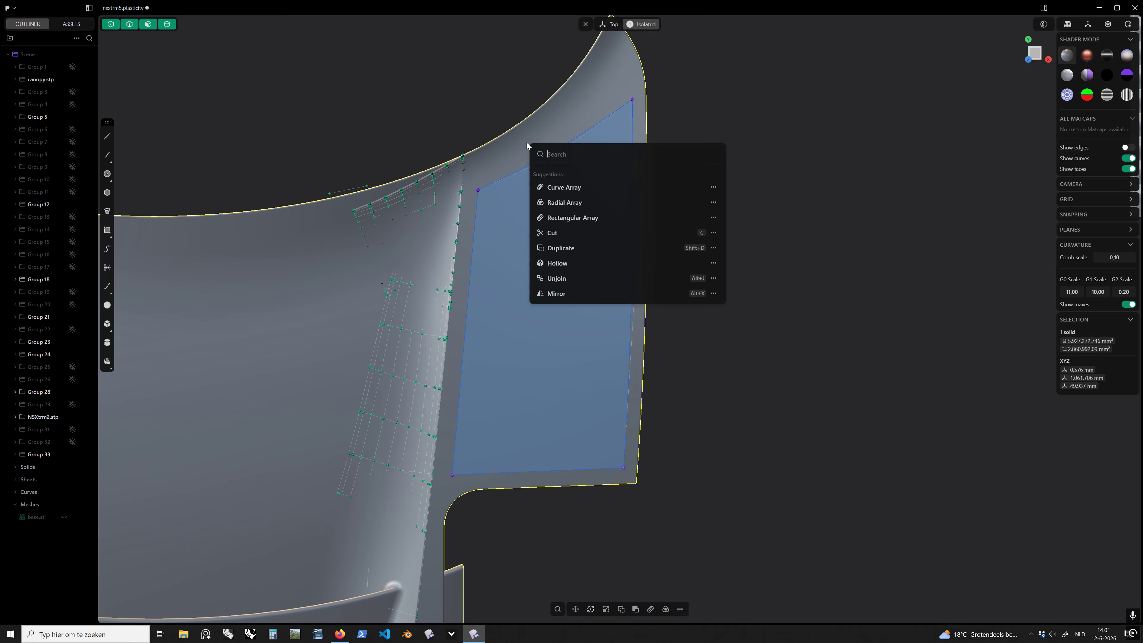
{"action": "type", "text": "p"}
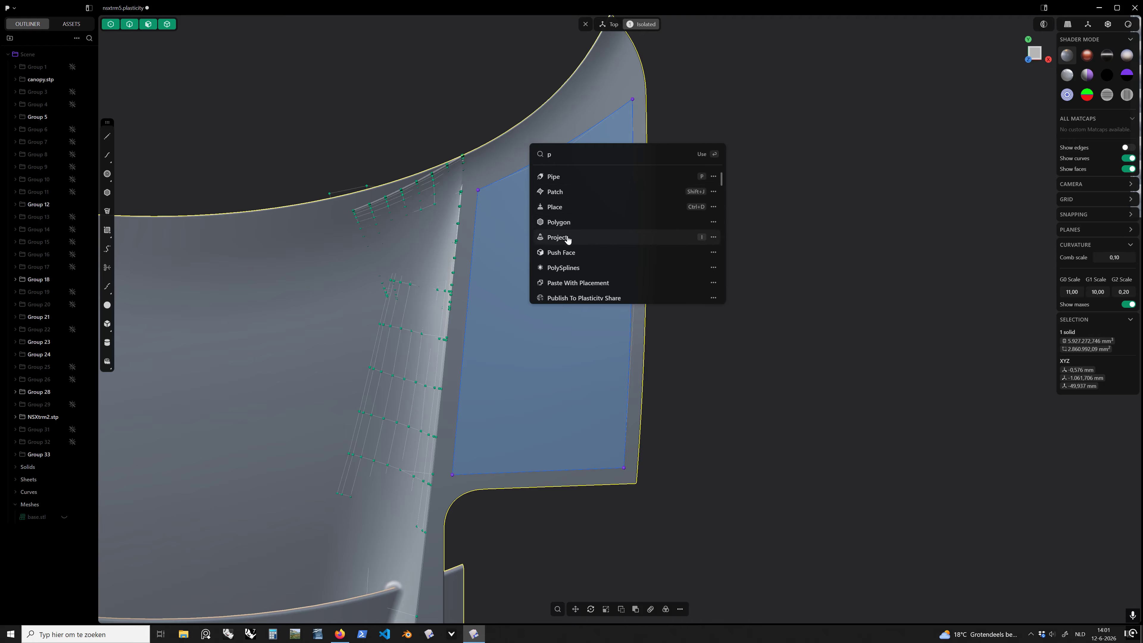
{"action": "left_click", "coordinate": [568, 239]}
{"action": "left_click", "coordinate": [542, 156]}
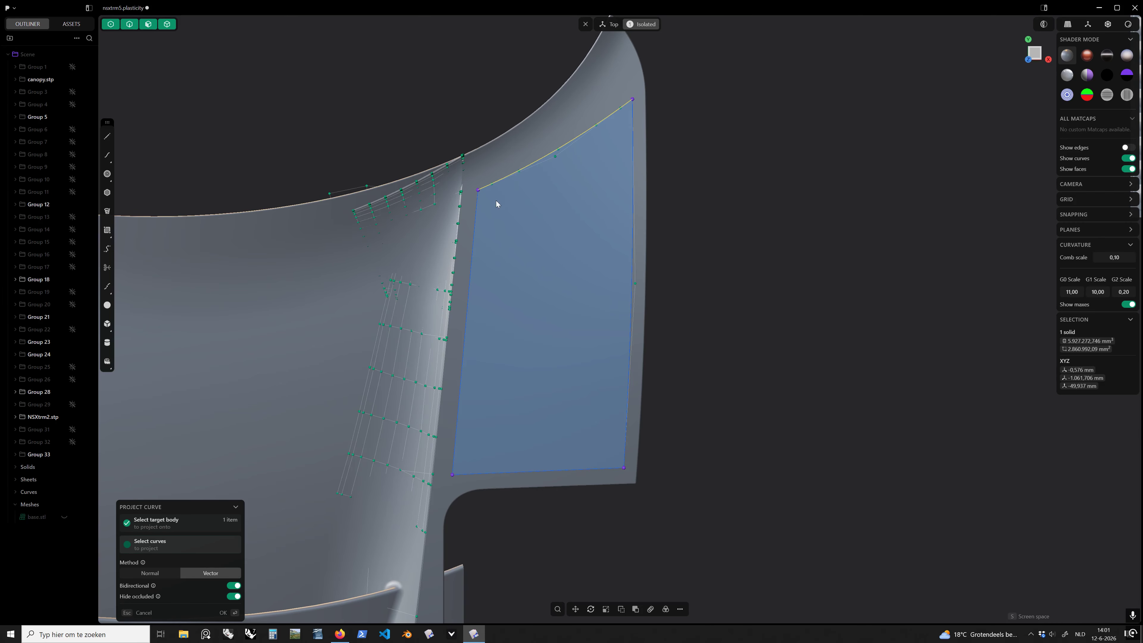
{"action": "left_click", "coordinate": [476, 219]}
{"action": "left_click", "coordinate": [615, 469]}
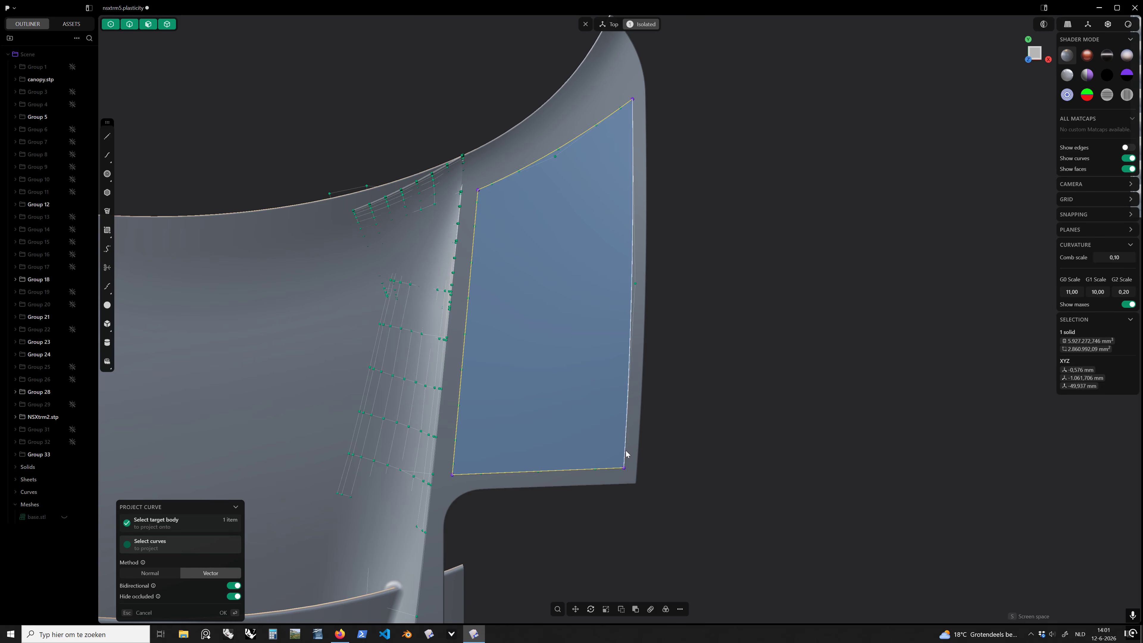
{"action": "middle_click_drag", "start_coordinate": [663, 442], "coordinate": [558, 310]}
{"action": "middle_click_drag", "start_coordinate": [738, 429], "coordinate": [676, 275]}
{"action": "key", "text": "Escape"}
Step: Remove the floating source outline and select the projected outline on the body panel
{"action": "left_click_drag", "start_coordinate": [729, 300], "coordinate": [358, 187]}
{"action": "key", "text": "e"}
{"action": "middle_click_drag", "start_coordinate": [375, 187], "coordinate": [683, 267]}
{"action": "key", "text": "Escape"}
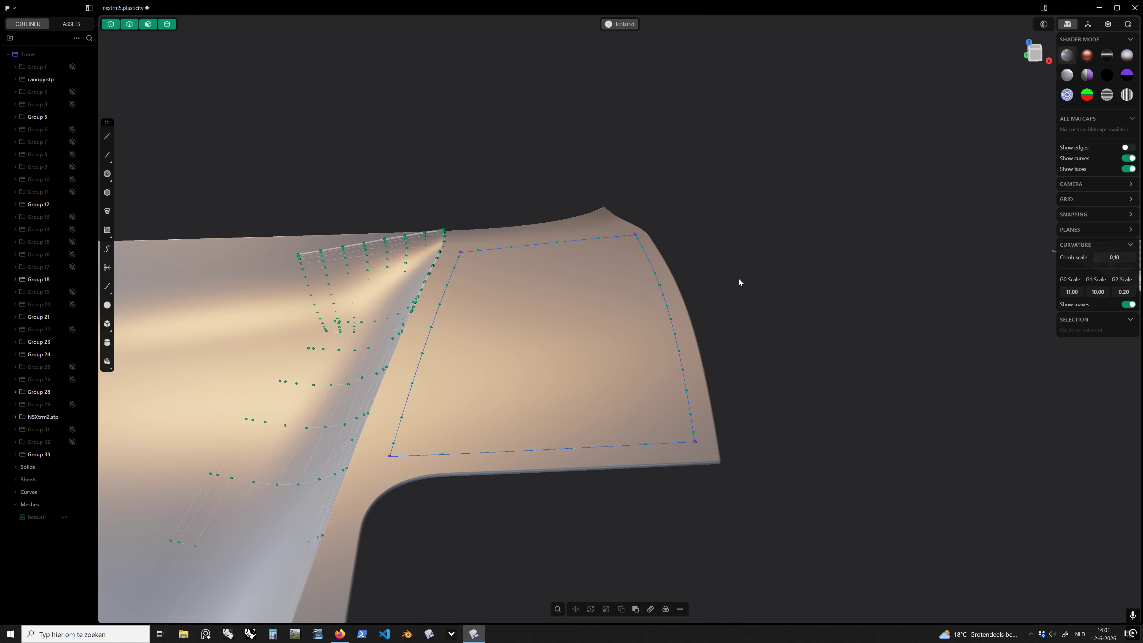
{"action": "left_click", "coordinate": [653, 269]}
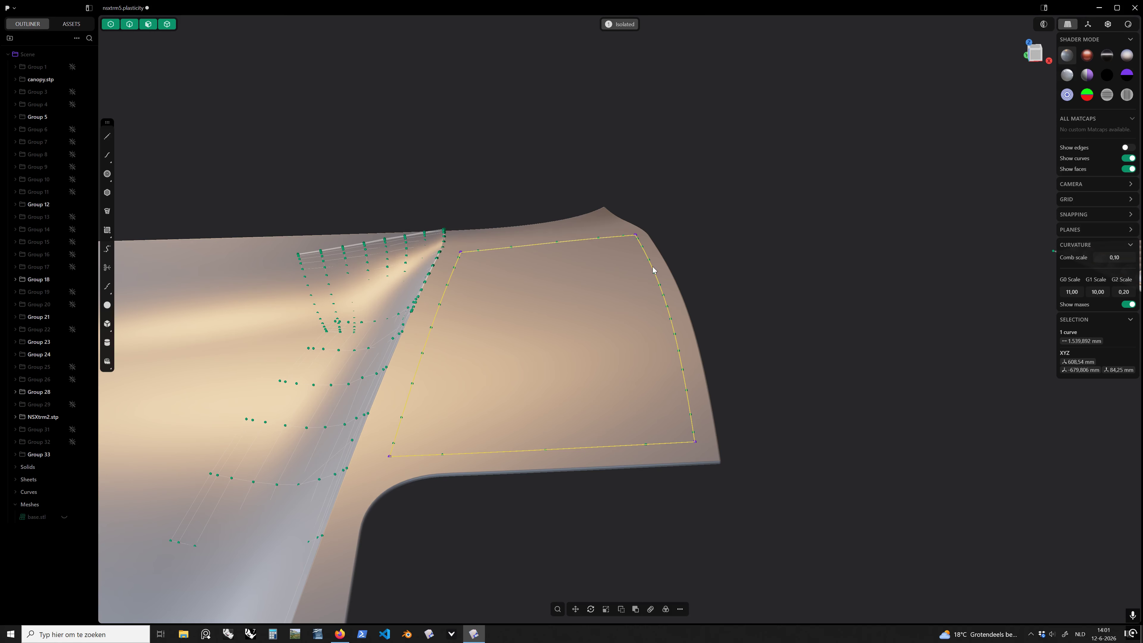
Step: Isolate the four projected outline curves and check the two short sides one at a time
{"action": "key", "text": "slash"}
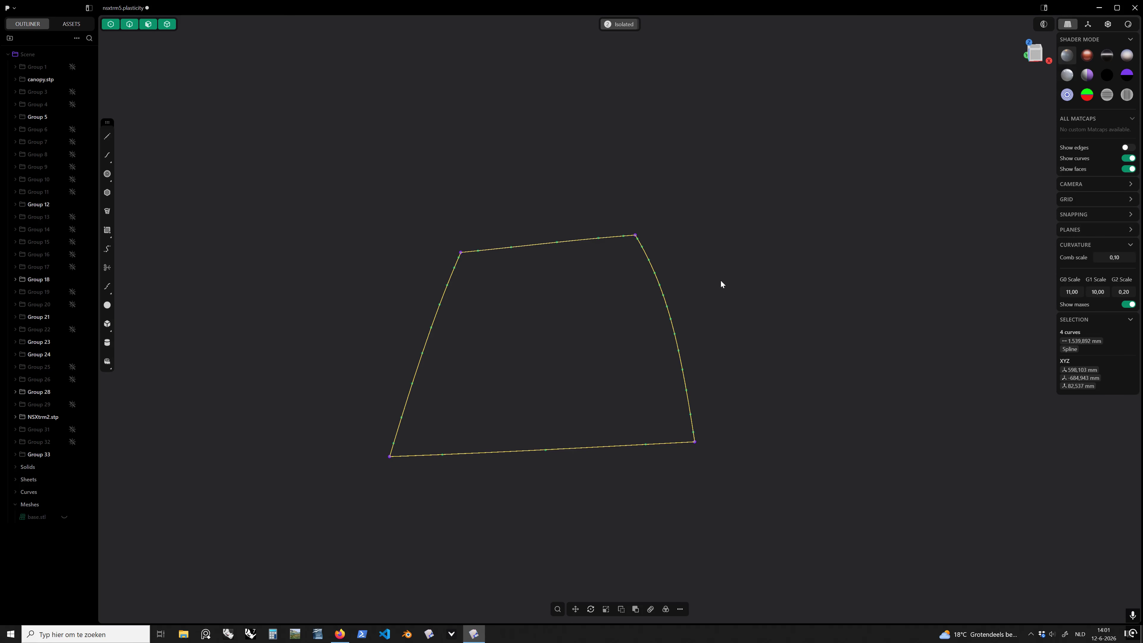
{"action": "key", "text": "Escape"}
{"action": "left_click", "coordinate": [574, 448]}
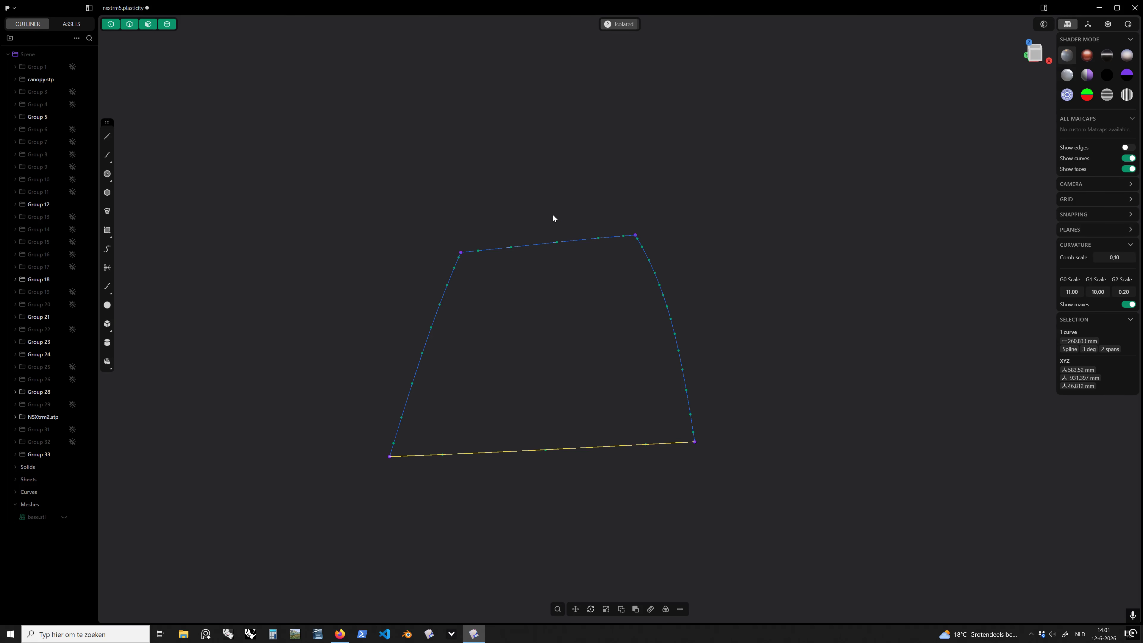
{"action": "key", "text": "Escape"}
{"action": "left_click", "coordinate": [570, 239]}
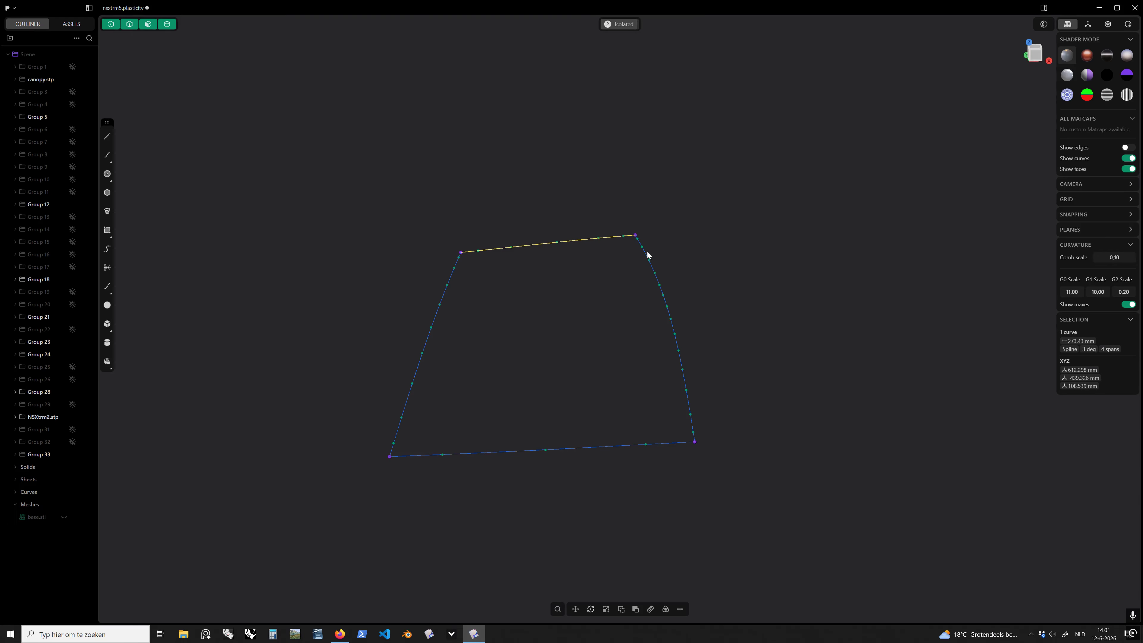
{"action": "key", "text": "Escape"}
Step: Fill the four-sided outline with a Square surface, setting the degrees to 3 and 5
{"action": "left_click_drag", "start_coordinate": [323, 161], "coordinate": [863, 543]}
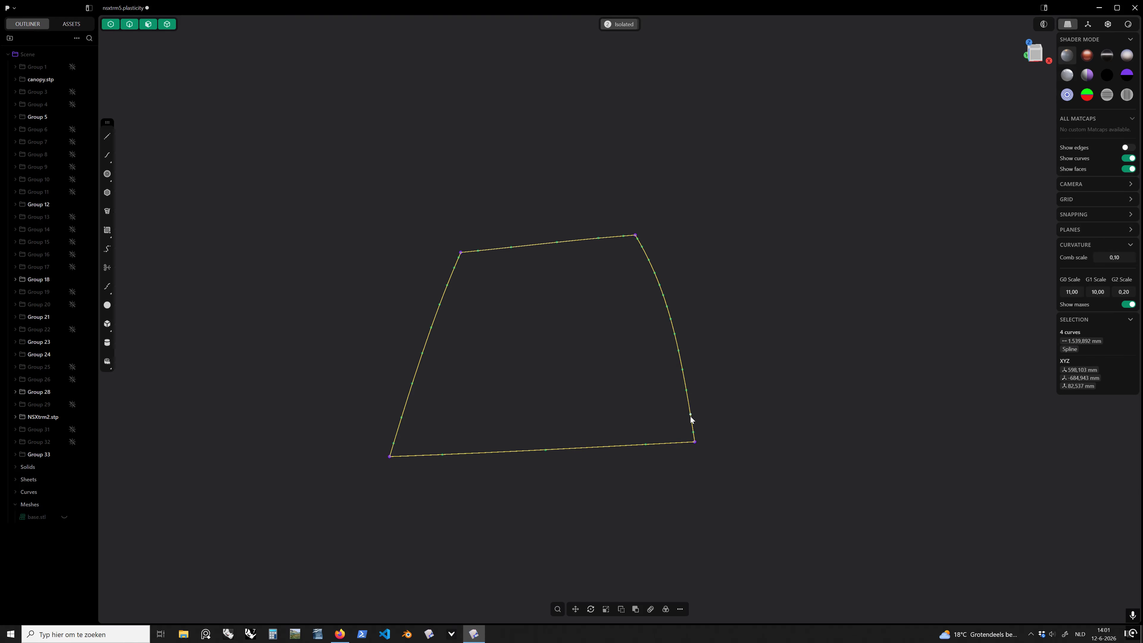
{"action": "key", "text": "shift+f"}
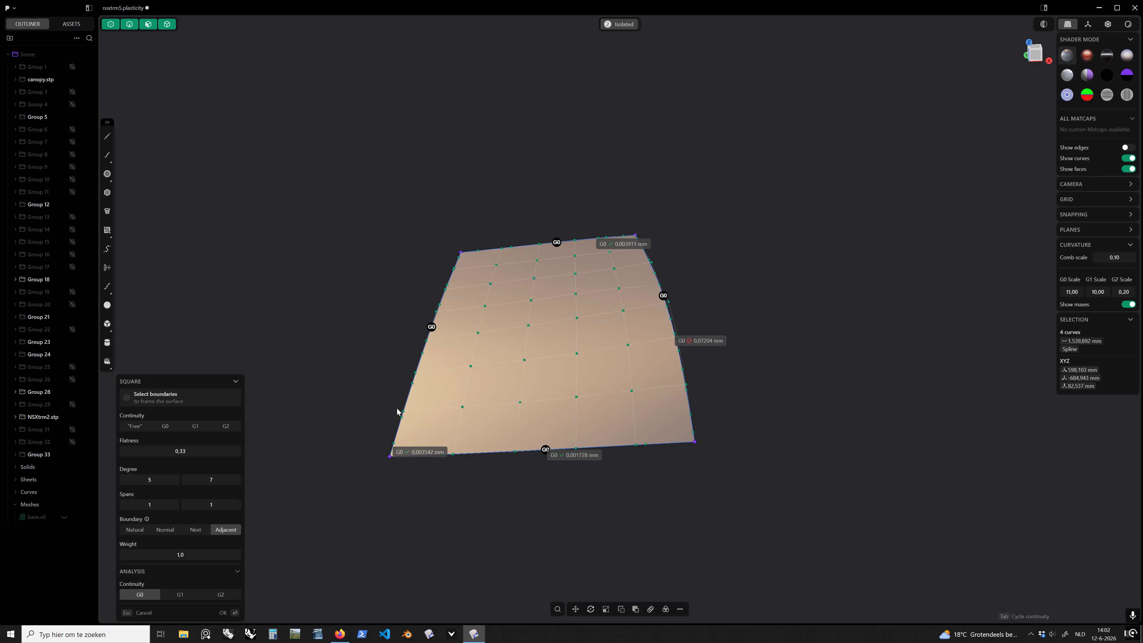
{"action": "mouse_move", "coordinate": [411, 428]}
{"action": "middle_mouse_down"}
{"action": "mouse_move", "coordinate": [363, 427]}
{"action": "mouse_move", "coordinate": [361, 488]}
{"action": "mouse_move", "coordinate": [395, 447]}
{"action": "middle_mouse_up"}
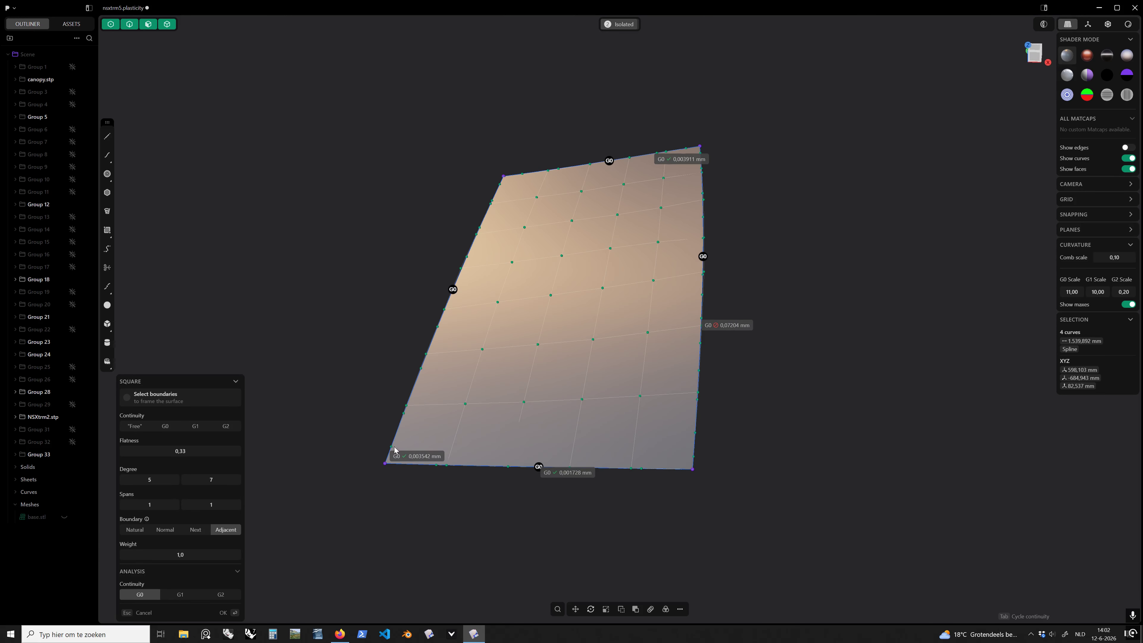
{"action": "left_click_drag", "start_coordinate": [150, 480], "coordinate": [140, 480]}
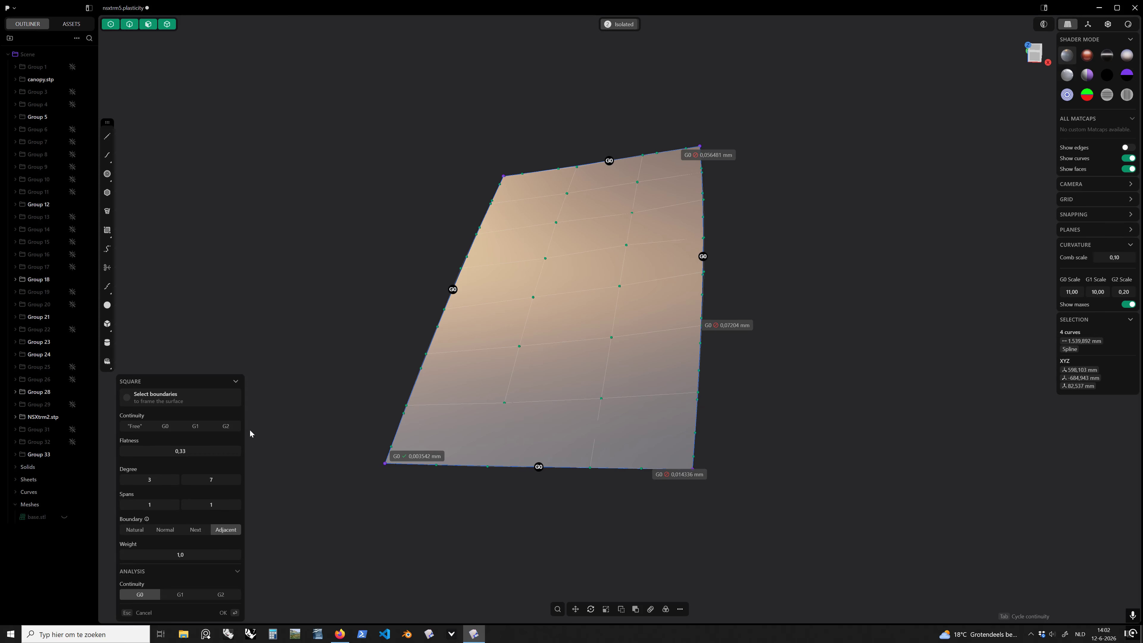
{"action": "left_click_drag", "start_coordinate": [219, 476], "coordinate": [207, 476]}
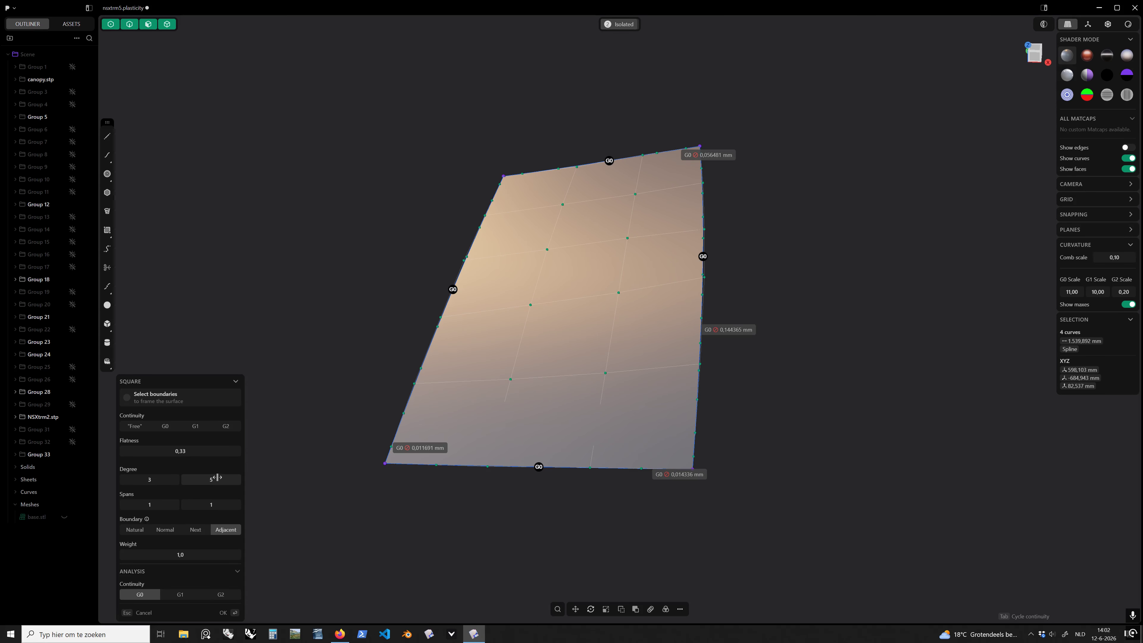
{"action": "middle_click_drag", "start_coordinate": [217, 477], "coordinate": [730, 396]}
{"action": "key", "text": "Return"}
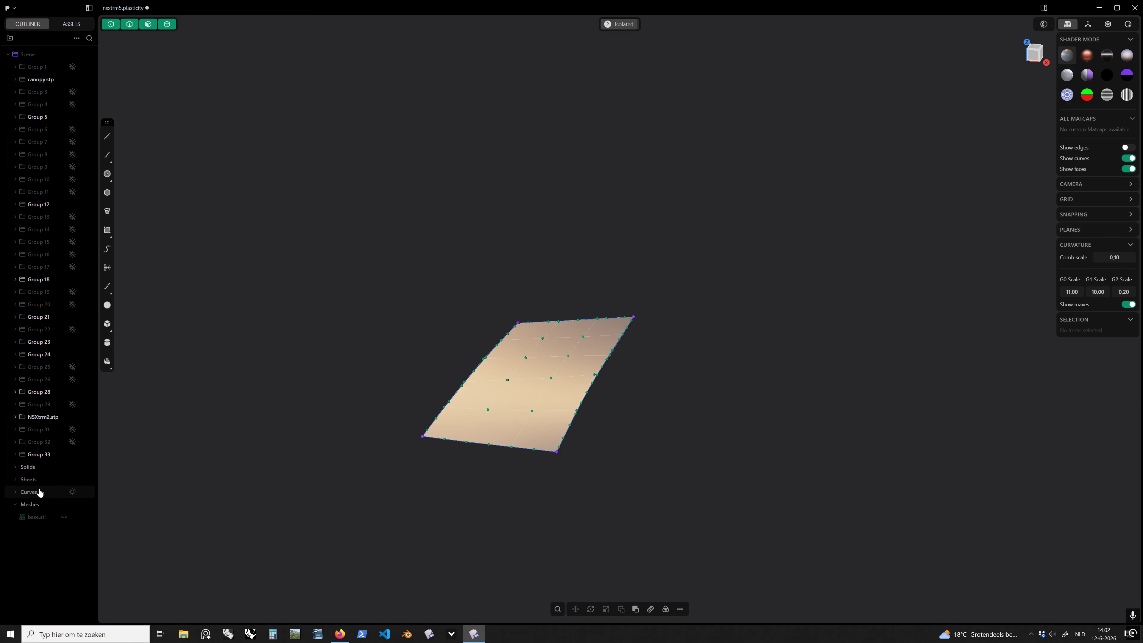
Step: Delete the four projected outline curves, Curve 3502 to Curve 3505, leaving only the surface patch
{"action": "left_click", "coordinate": [22, 492]}
{"action": "scroll", "coordinate": [50, 518], "scroll_direction": "down", "scroll_amount": 1}
{"action": "scroll", "coordinate": [52, 530], "scroll_direction": "down", "scroll_amount": 2}
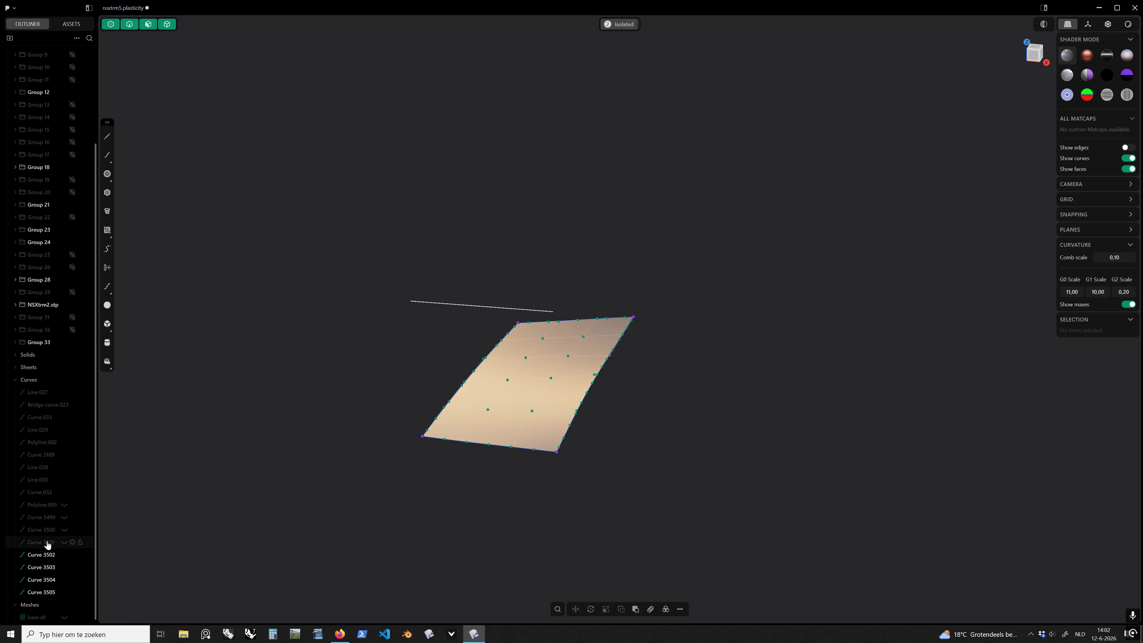
{"action": "left_click", "coordinate": [43, 555]}
{"action": "left_click", "coordinate": [38, 592], "text": "shift"}
{"action": "middle_click_drag", "start_coordinate": [351, 495], "coordinate": [357, 472]}
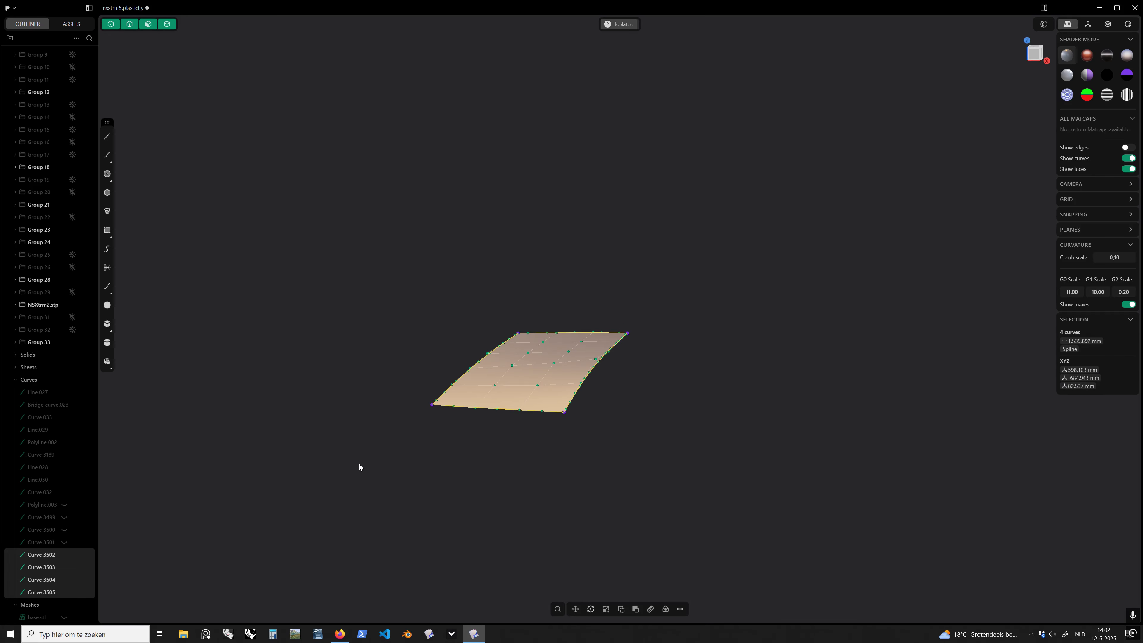
{"action": "key", "text": "Delete"}
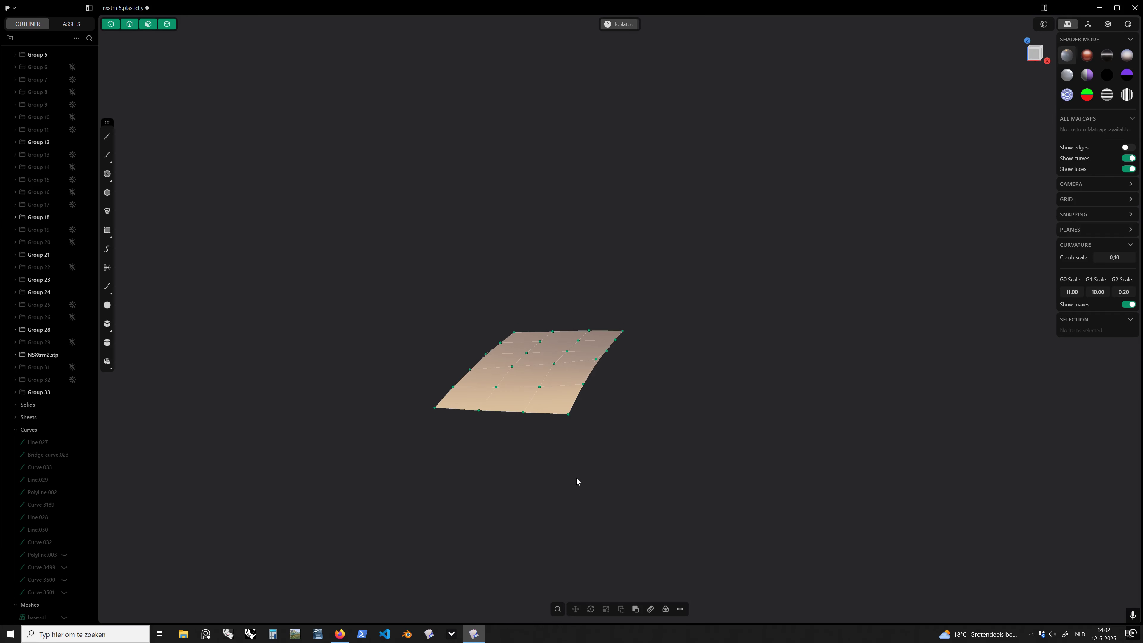
Step: Turn off control point selection and isolate the new surface patch together with the louvred plate and its base sheet
{"action": "key", "text": "slash"}
{"action": "middle_click_drag", "start_coordinate": [576, 479], "coordinate": [665, 432]}
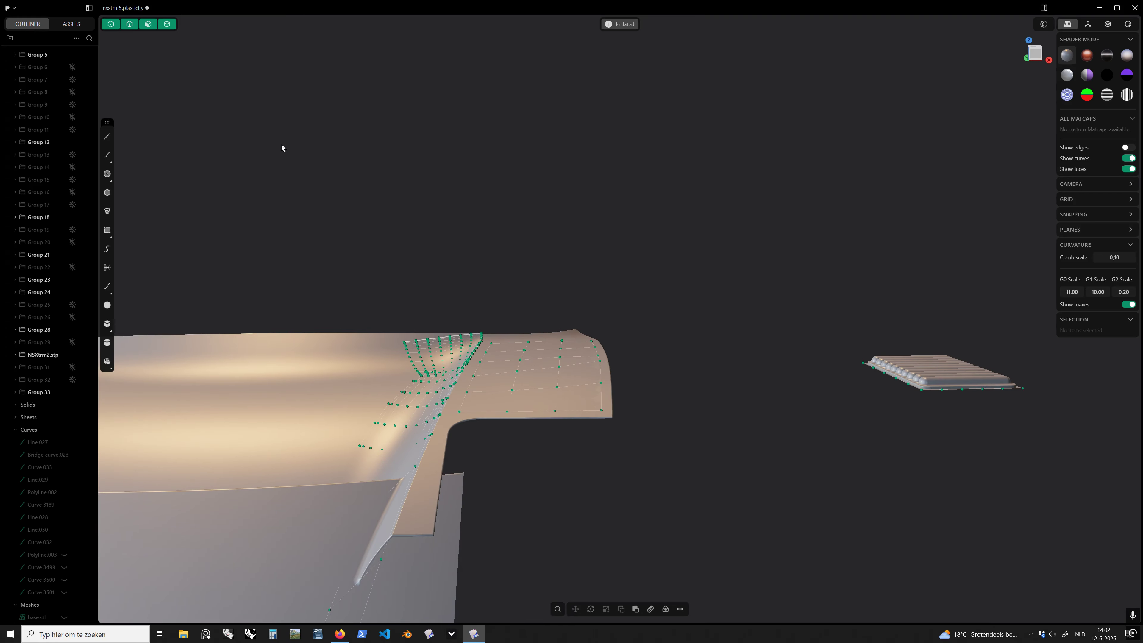
{"action": "left_click", "coordinate": [110, 24]}
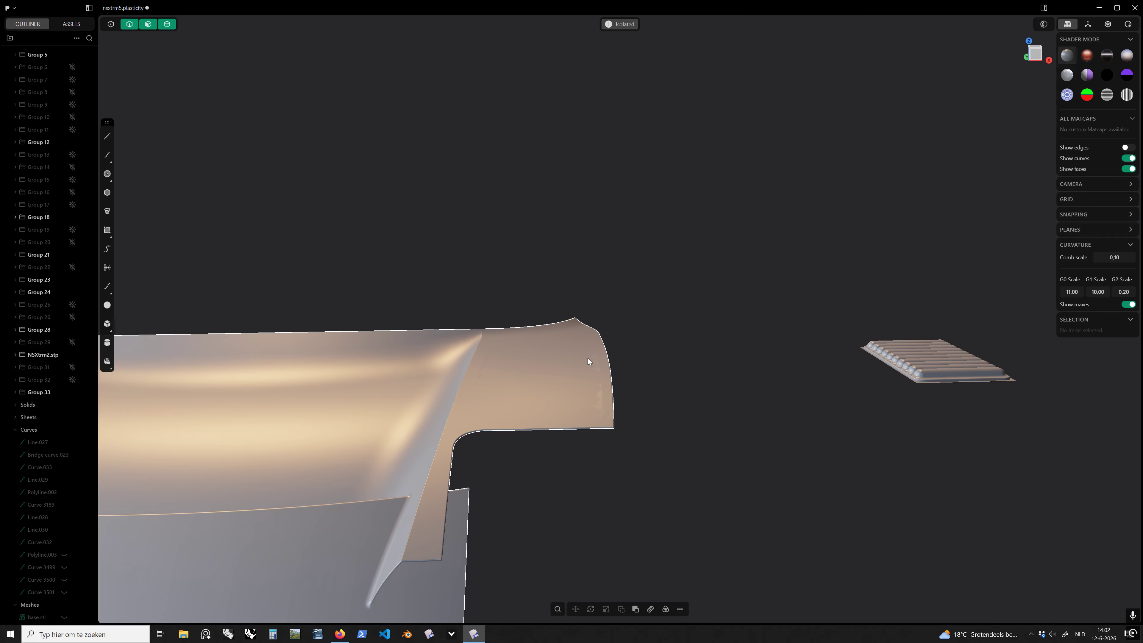
{"action": "left_click", "coordinate": [596, 351]}
{"action": "left_click_drag", "start_coordinate": [758, 275], "coordinate": [1045, 433], "text": "shift"}
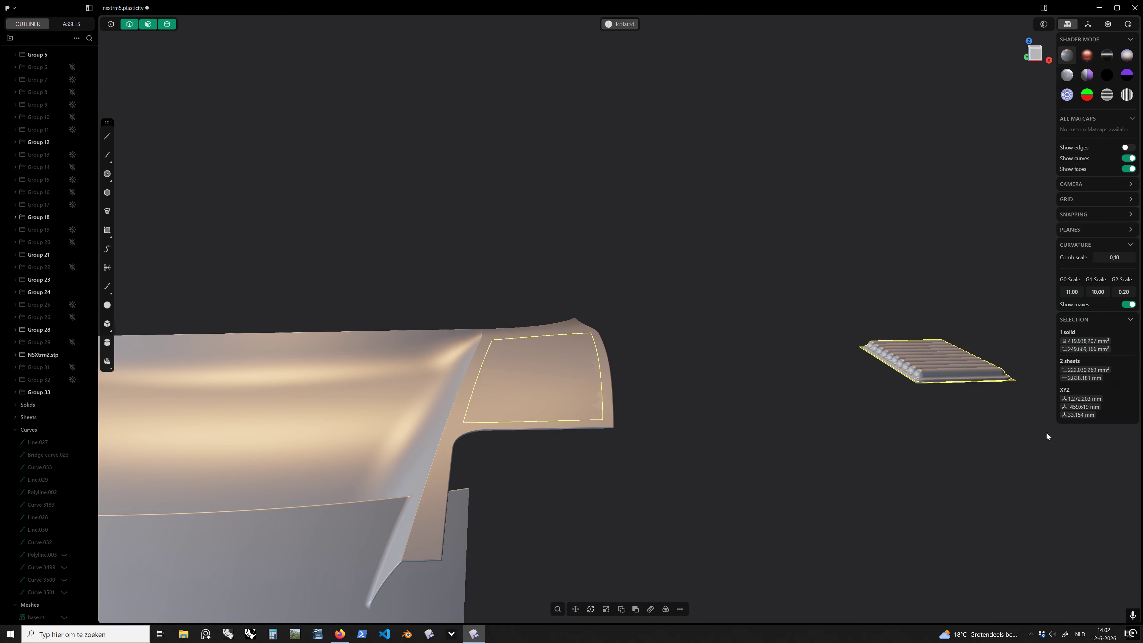
{"action": "middle_click_drag", "start_coordinate": [1046, 433], "coordinate": [818, 439]}
{"action": "key", "text": "slash"}
{"action": "left_click", "coordinate": [820, 439]}
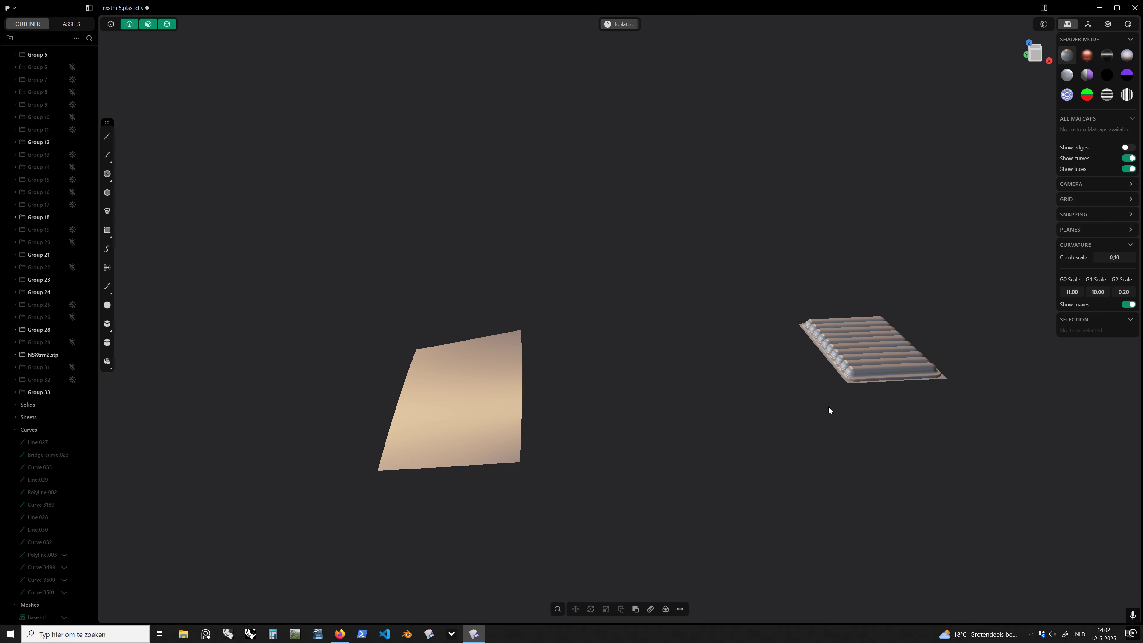
{"action": "middle_click_drag", "start_coordinate": [787, 368], "coordinate": [578, 371]}
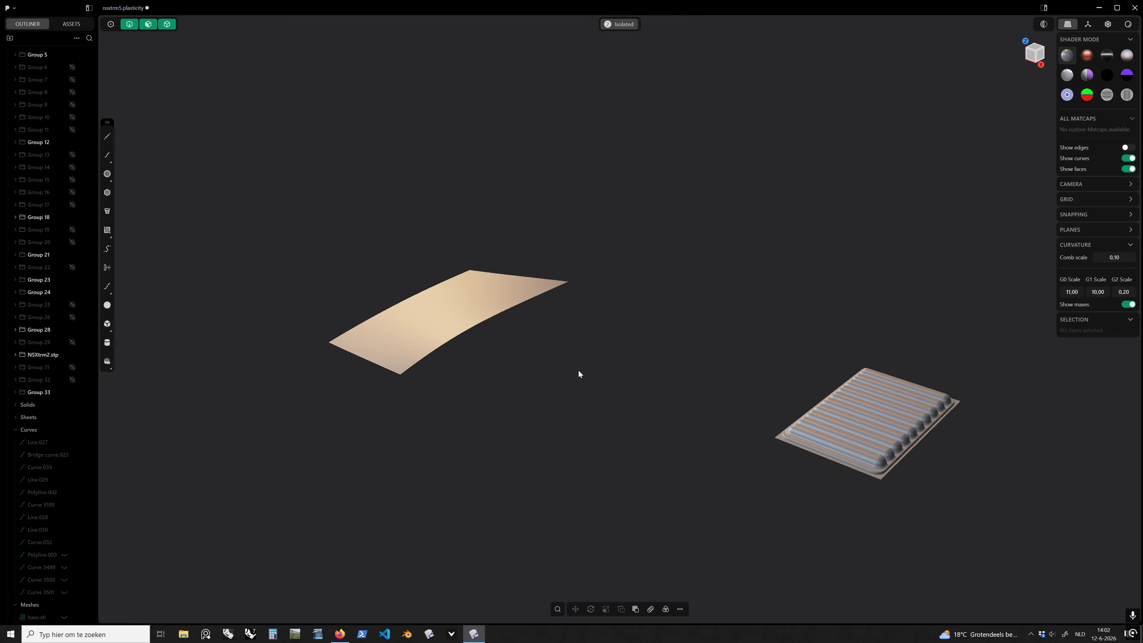
{"action": "key", "text": "f"}
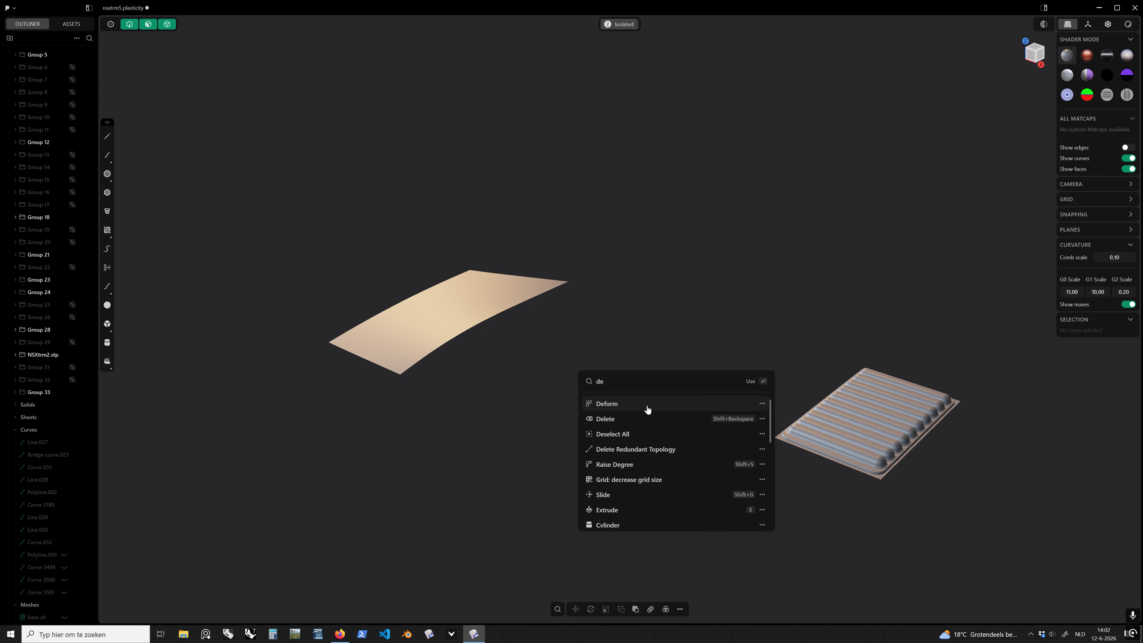
{"action": "key", "text": "Escape"}
{"action": "middle_click_drag", "start_coordinate": [713, 397], "coordinate": [607, 376], "text": "shift"}
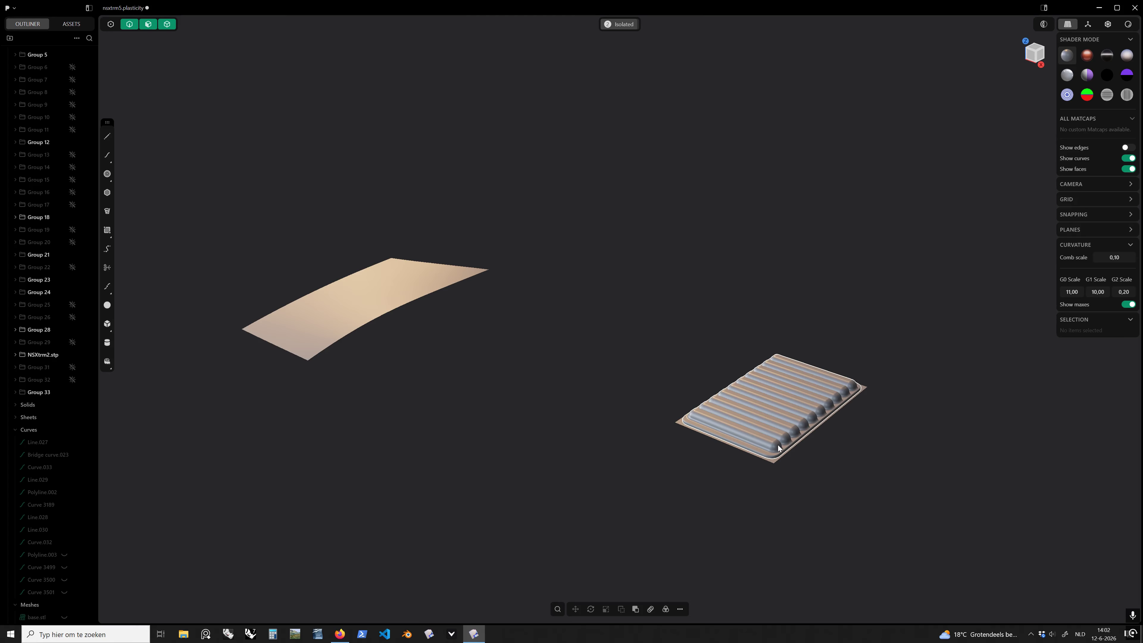
{"action": "middle_click_drag", "start_coordinate": [679, 425], "coordinate": [557, 408], "text": "shift"}
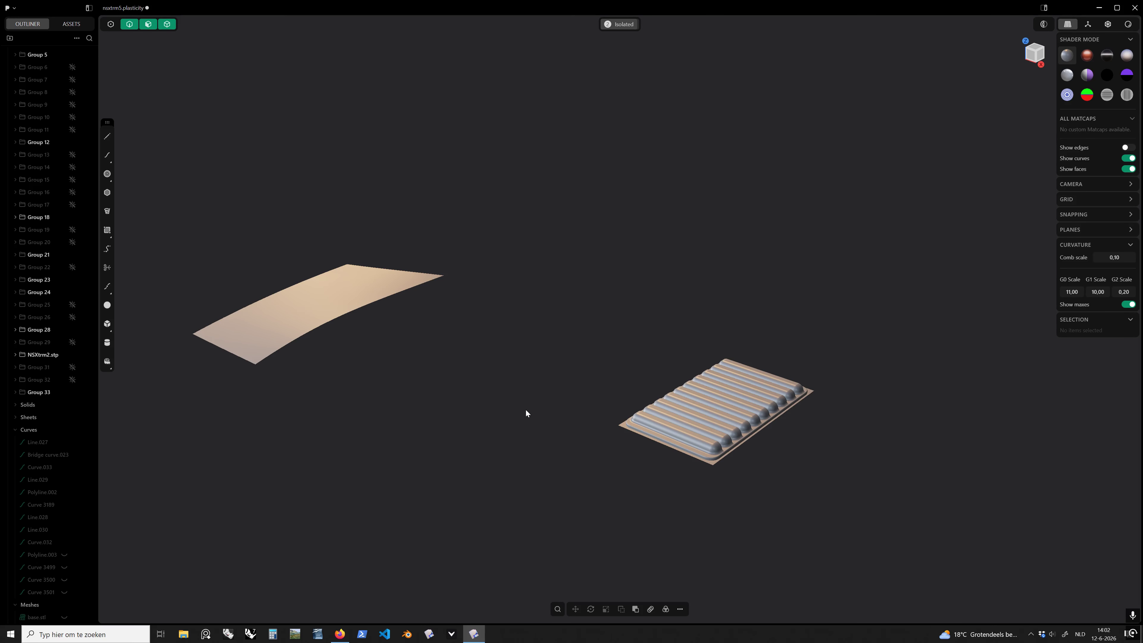
Step: Try to deform the louvred plate, using its flat base sheet as reference face and the curved patch as target face
{"action": "left_click", "coordinate": [667, 423]}
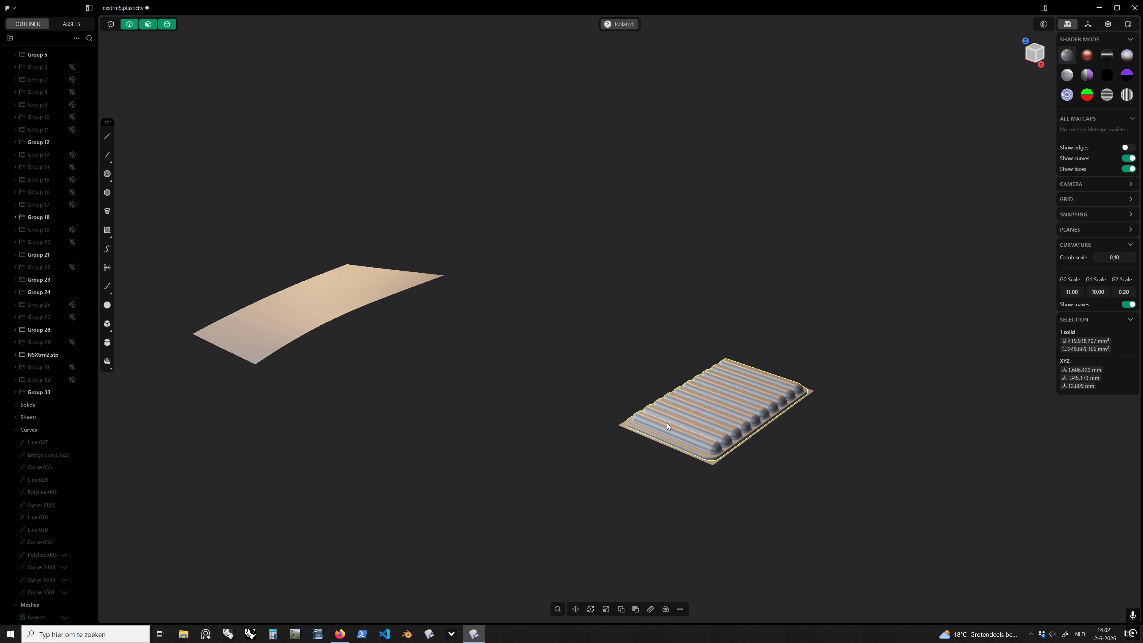
{"action": "right_click", "coordinate": [667, 423]}
{"action": "type", "text": "def"}
{"action": "left_click", "coordinate": [703, 457]}
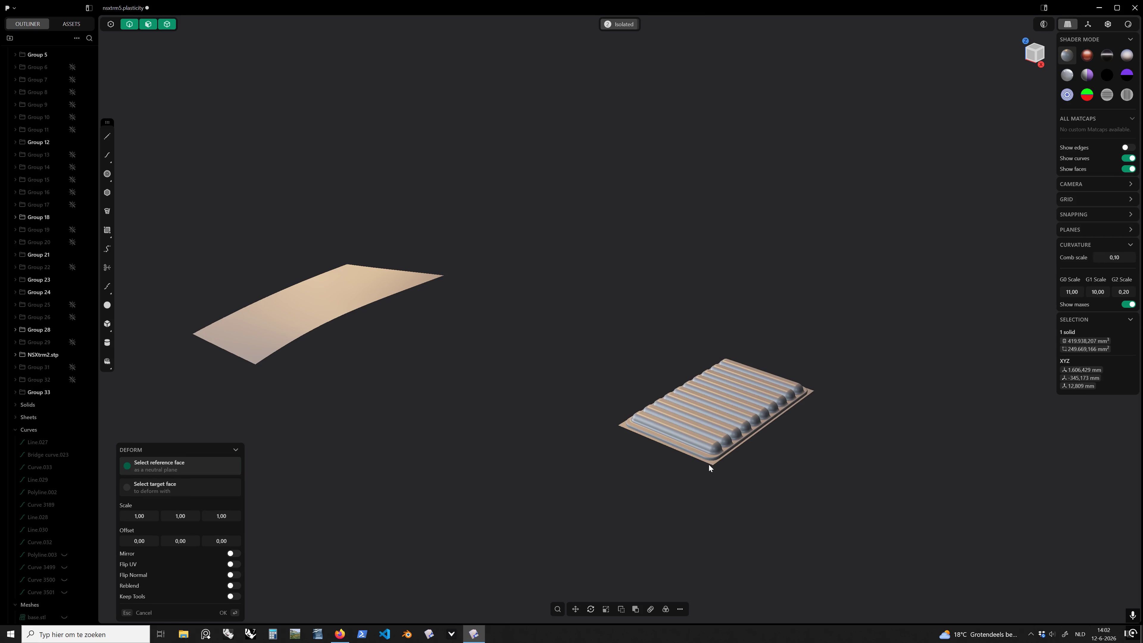
{"action": "left_click", "coordinate": [711, 463]}
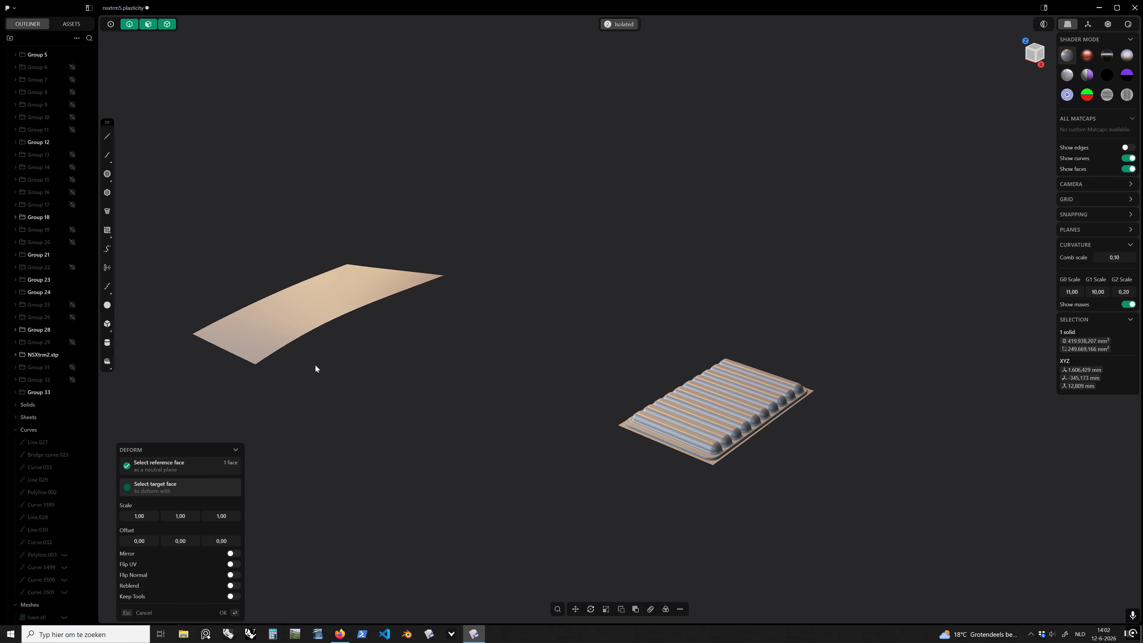
{"action": "left_click", "coordinate": [274, 342]}
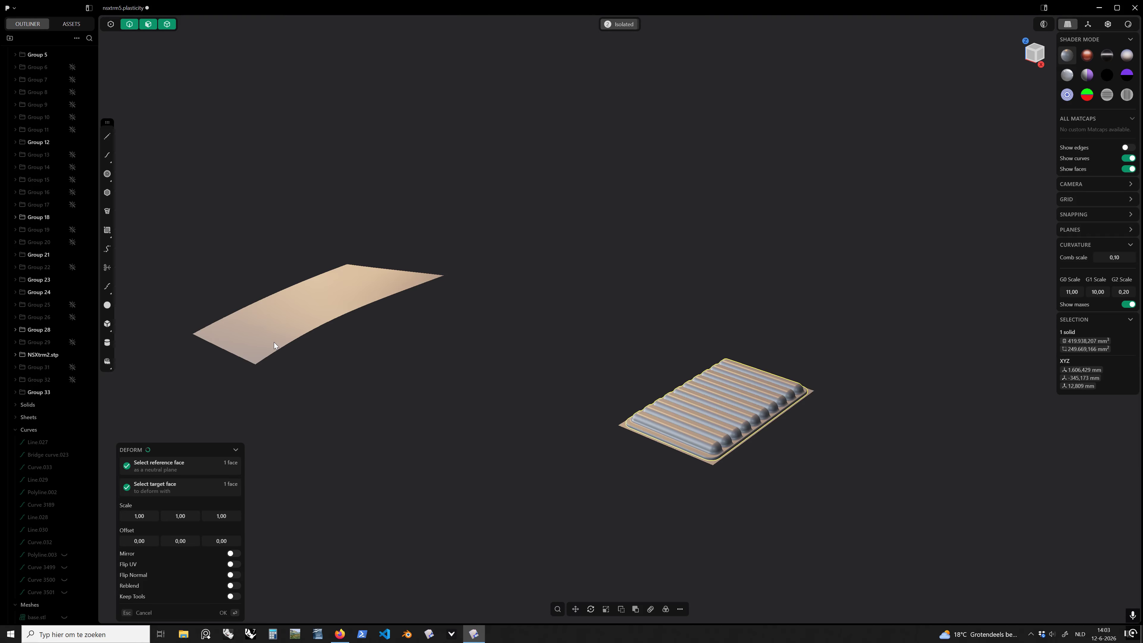
{"action": "middle_click_drag", "start_coordinate": [312, 359], "coordinate": [662, 335]}
{"action": "scroll", "coordinate": [553, 367], "scroll_direction": "up", "scroll_amount": 5}
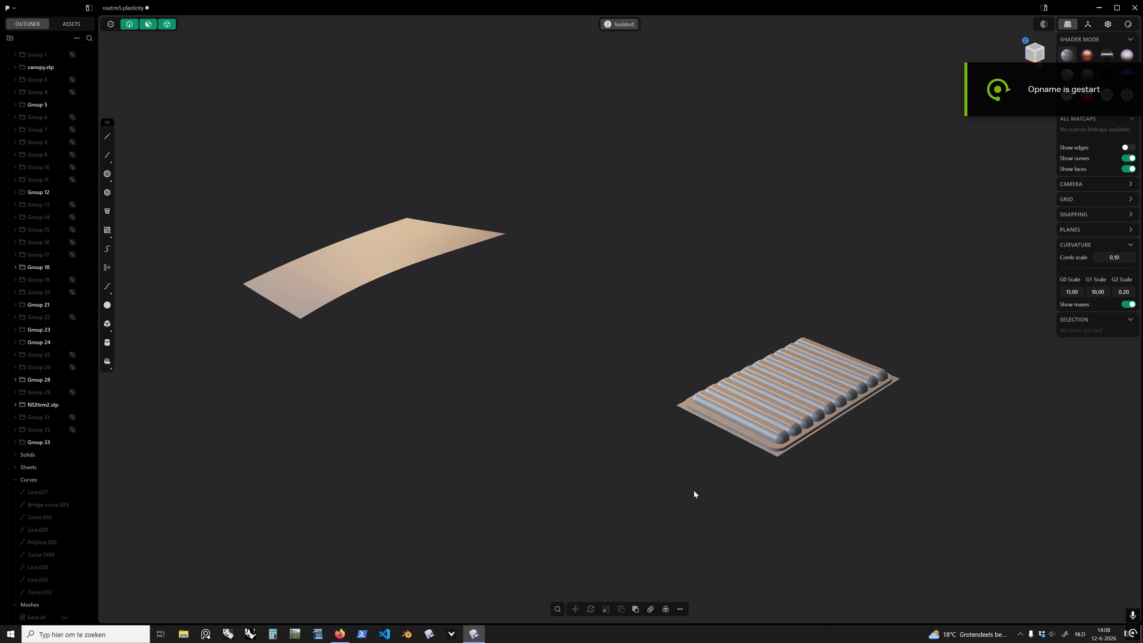
Step: Rotate the flat base sheet under the louvred plate 180 degrees about Z
{"action": "left_click", "coordinate": [776, 458]}
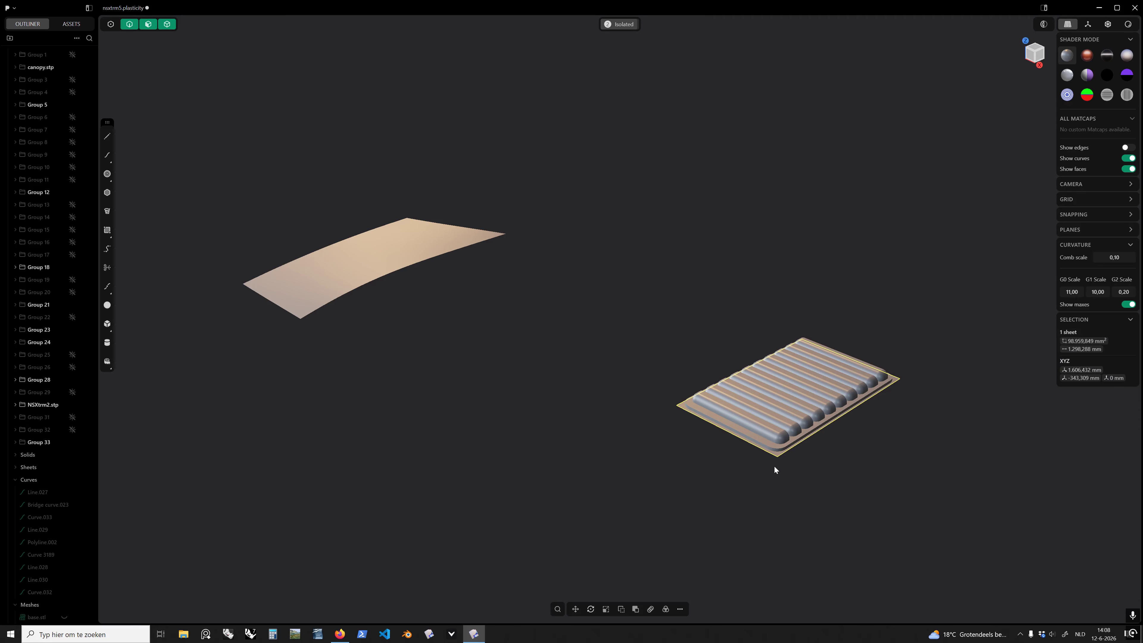
{"action": "type", "text": "rz180"}
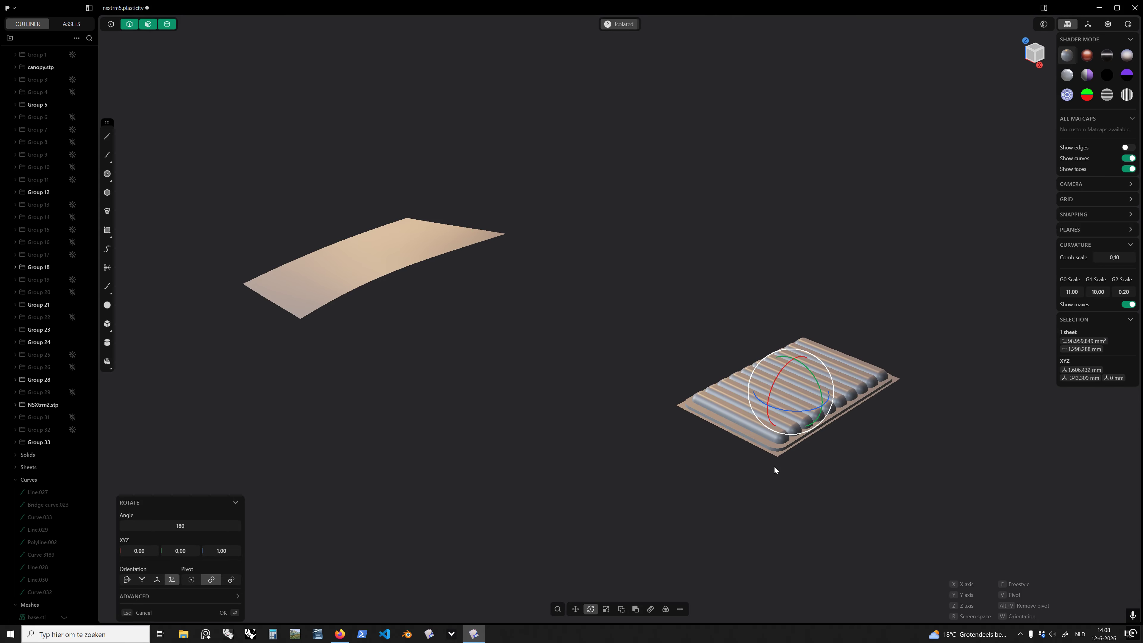
{"action": "key", "text": "Return"}
{"action": "left_click", "coordinate": [772, 494]}
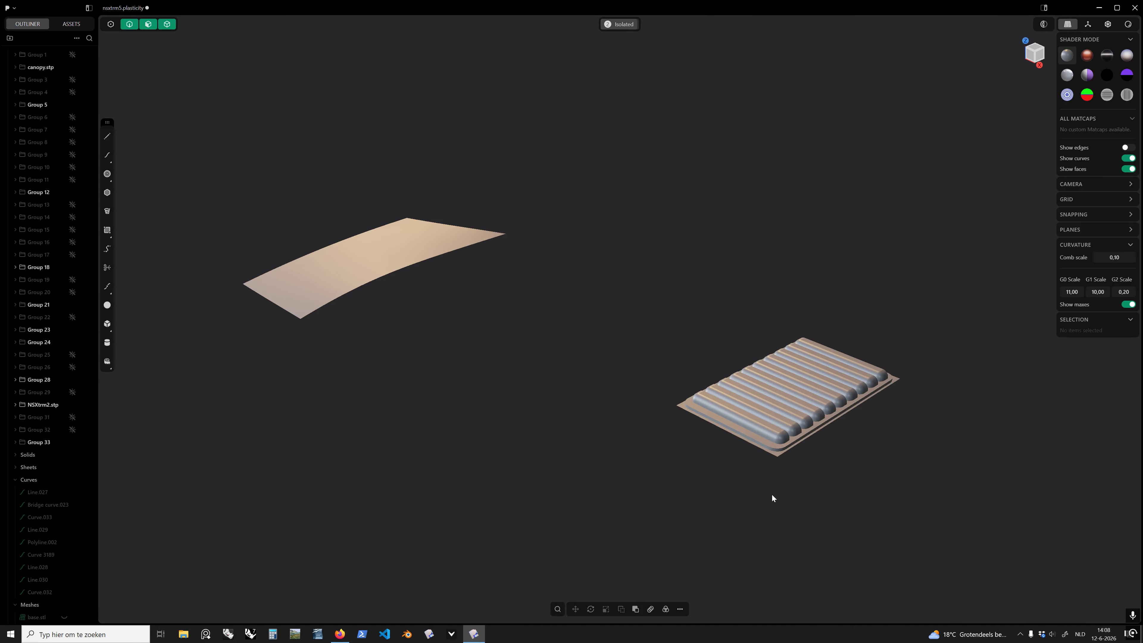
Step: Deform the louvred solid onto the curved patch, with the rotated base sheet as reference face and the patch as target face
{"action": "left_click", "coordinate": [769, 434]}
{"action": "right_click", "coordinate": [769, 433]}
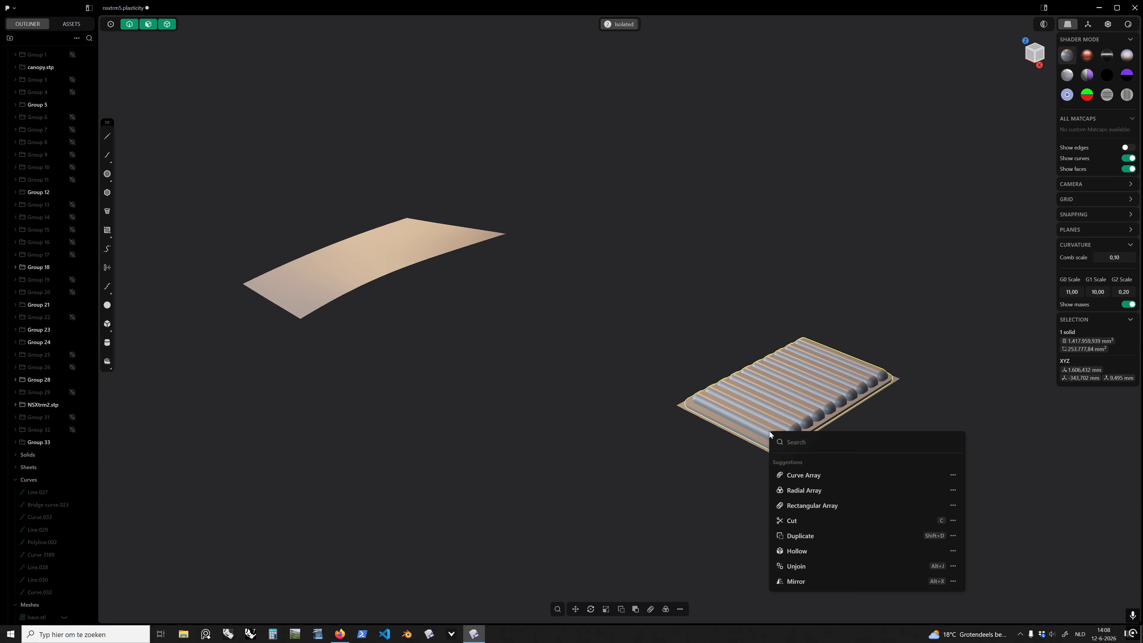
{"action": "type", "text": "def"}
{"action": "left_click", "coordinate": [801, 465]}
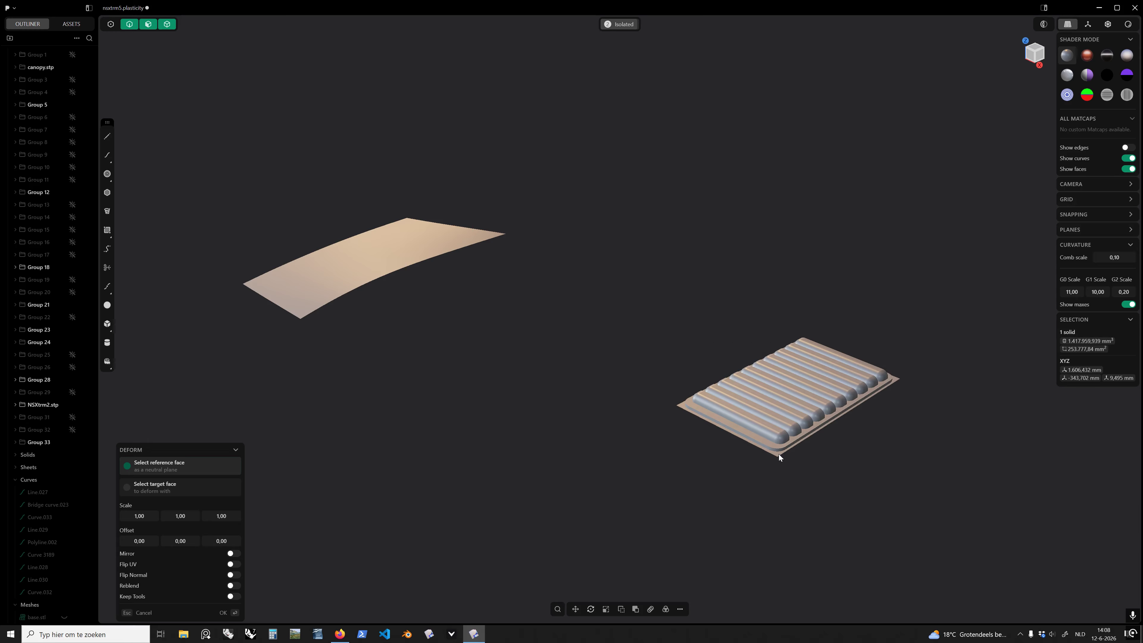
{"action": "left_click", "coordinate": [770, 451]}
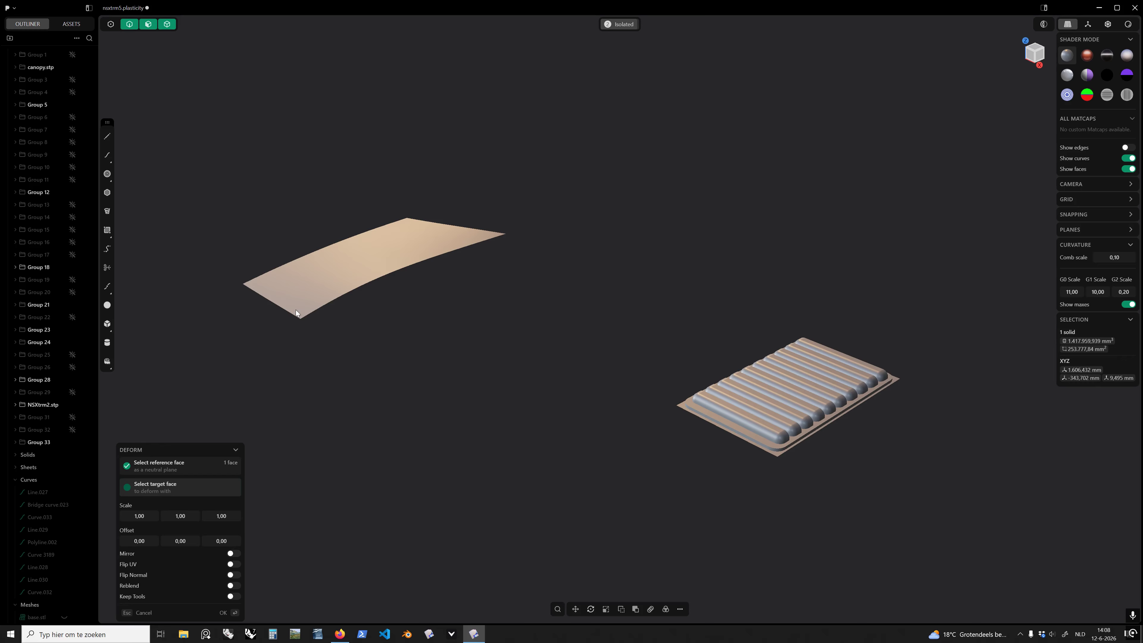
{"action": "left_click", "coordinate": [311, 307]}
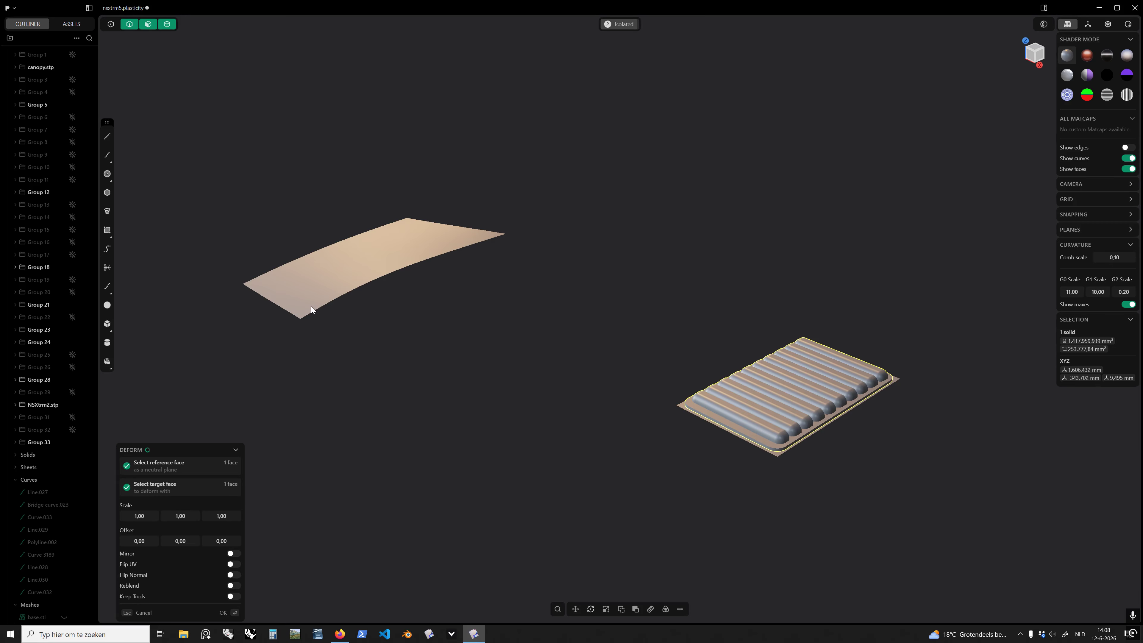
{"action": "middle_click_drag", "start_coordinate": [408, 302], "coordinate": [540, 381]}
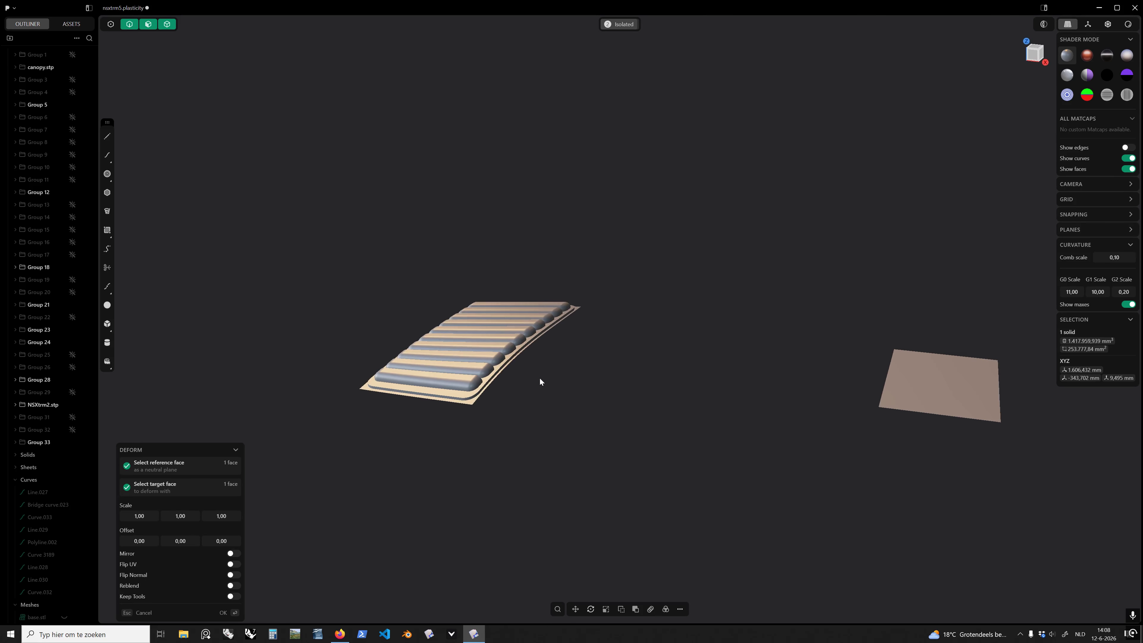
{"action": "key", "text": "Return"}
{"action": "left_click", "coordinate": [539, 377]}
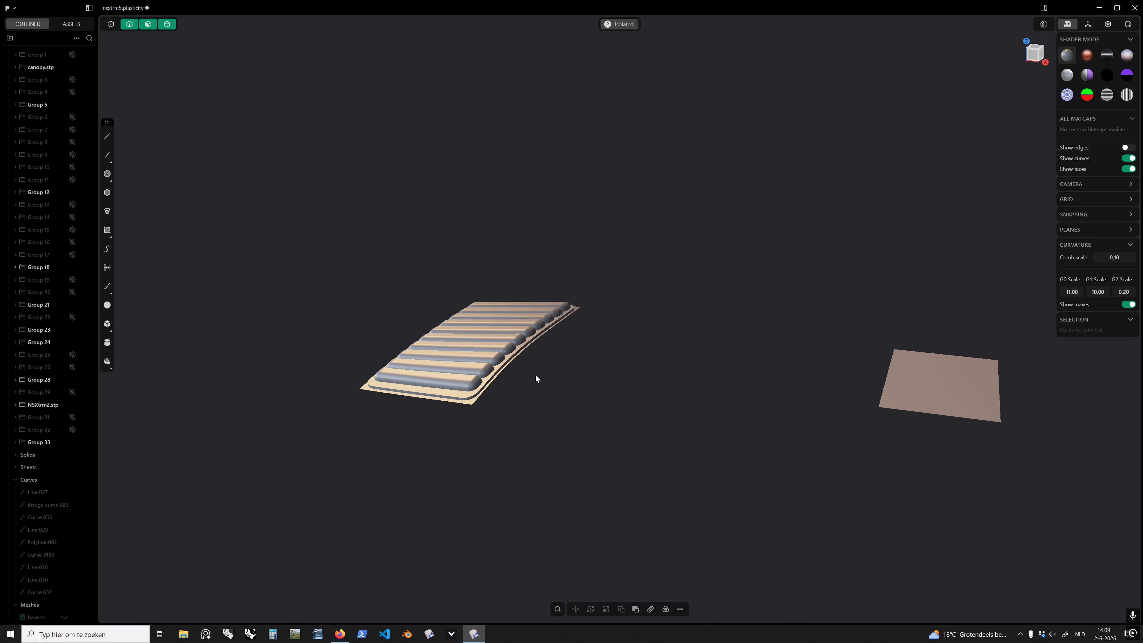
Step: Leave isolation and examine the deformed louvres in place on the vehicle's body panel
{"action": "key", "text": "slash"}
{"action": "mouse_move", "coordinate": [542, 402]}
{"action": "middle_mouse_down"}
{"action": "mouse_move", "coordinate": [613, 441]}
{"action": "mouse_move", "coordinate": [592, 485]}
{"action": "mouse_move", "coordinate": [602, 405]}
{"action": "mouse_move", "coordinate": [627, 371]}
{"action": "mouse_move", "coordinate": [605, 405]}
{"action": "mouse_move", "coordinate": [602, 470]}
{"action": "mouse_move", "coordinate": [594, 426]}
{"action": "mouse_move", "coordinate": [613, 447]}
{"action": "mouse_move", "coordinate": [662, 438]}
{"action": "mouse_move", "coordinate": [645, 482]}
{"action": "mouse_move", "coordinate": [569, 344]}
{"action": "mouse_move", "coordinate": [546, 360]}
{"action": "mouse_move", "coordinate": [547, 382]}
{"action": "middle_mouse_up"}
{"action": "key", "text": "slash"}
{"action": "scroll", "coordinate": [659, 400], "scroll_direction": "down", "scroll_amount": 3}
{"action": "scroll", "coordinate": [569, 344], "scroll_direction": "up", "scroll_amount": 8}
{"action": "middle_click_drag", "start_coordinate": [547, 383], "coordinate": [626, 322], "text": "shift"}
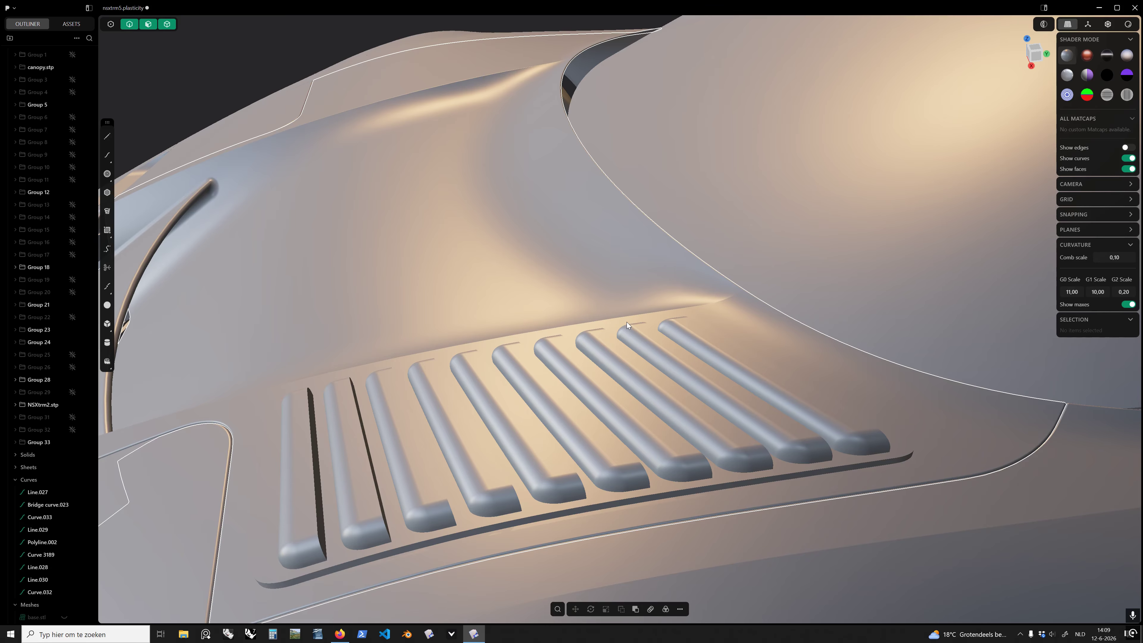